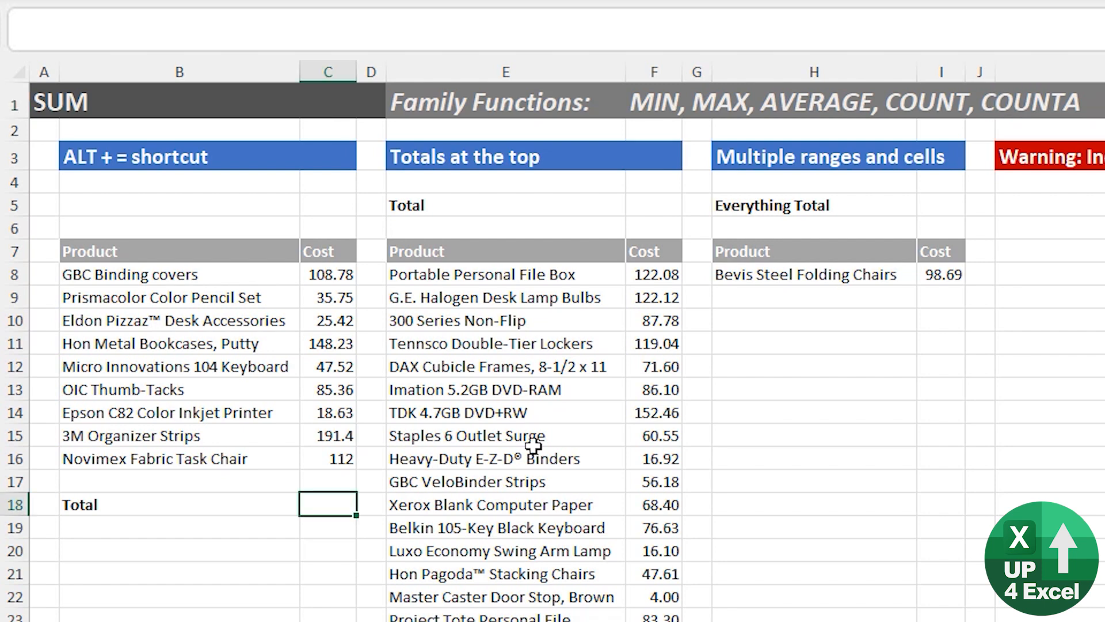
# Total the first product list's costs in C18 with a SUM of C8:C17.
pyautogui.hotkey('alt', '=')
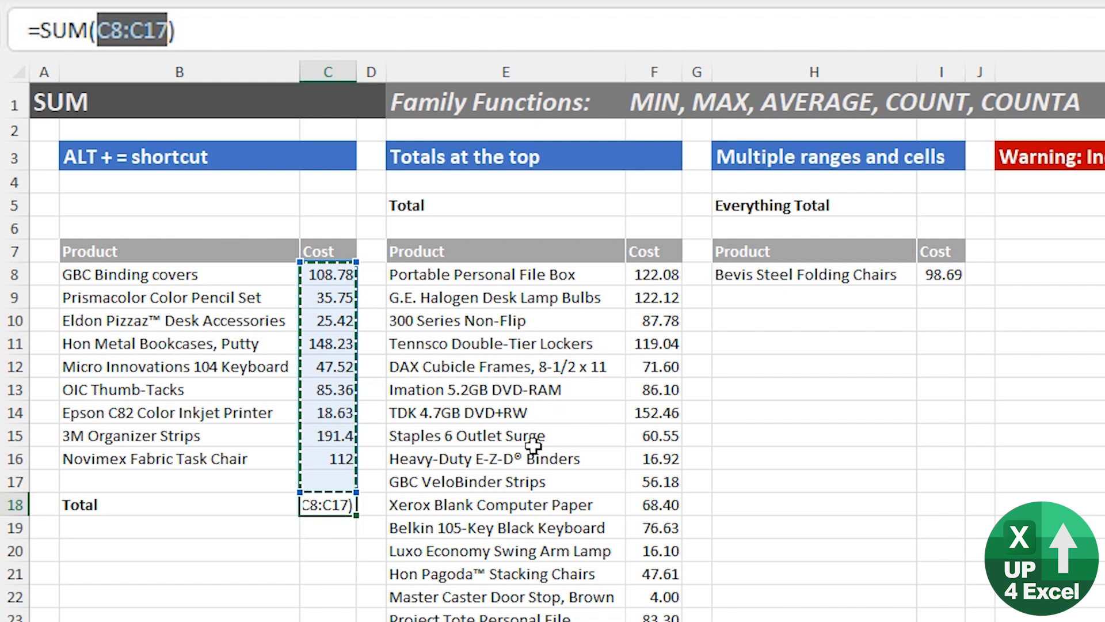
pyautogui.press('Return')
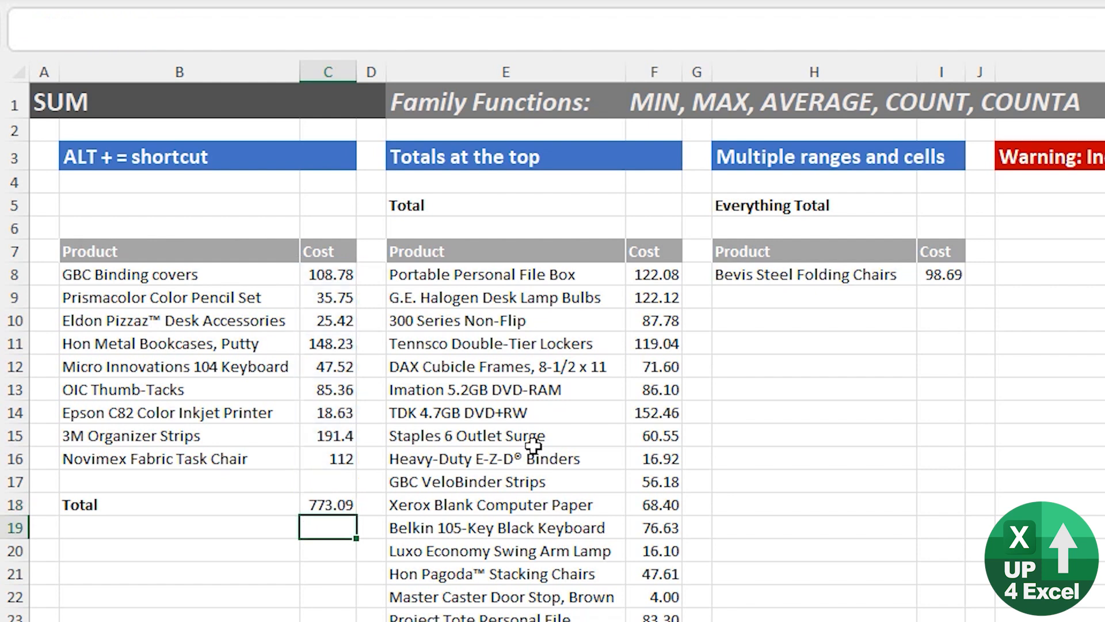
pyautogui.press('Up')
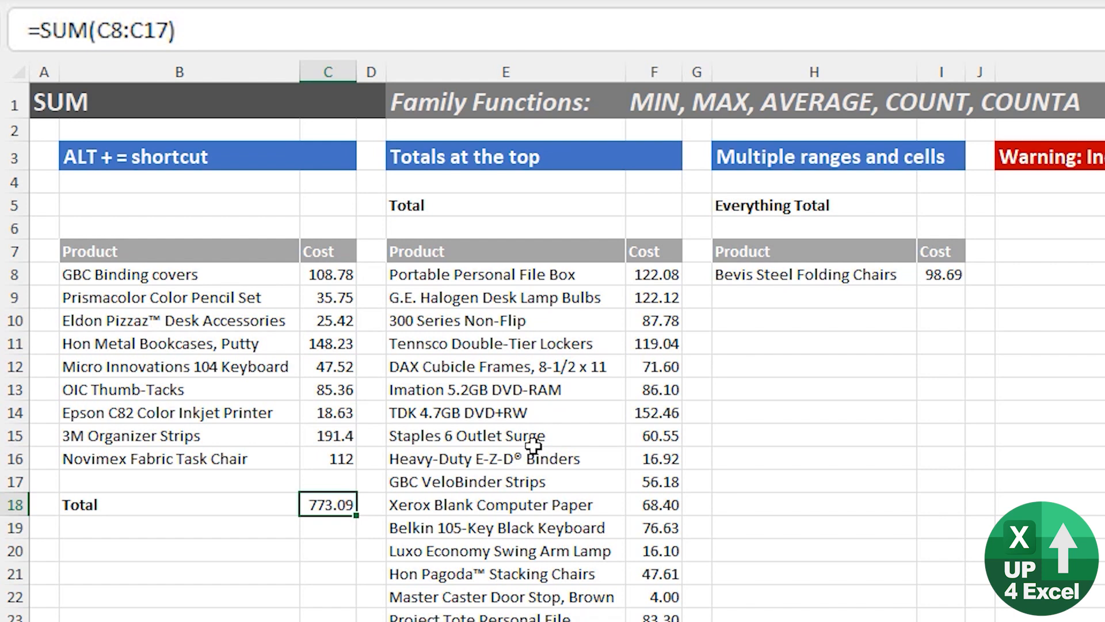
# Edit the formula in C18 to use COUNT instead of SUM over C8:C17.
pyautogui.press('F2')
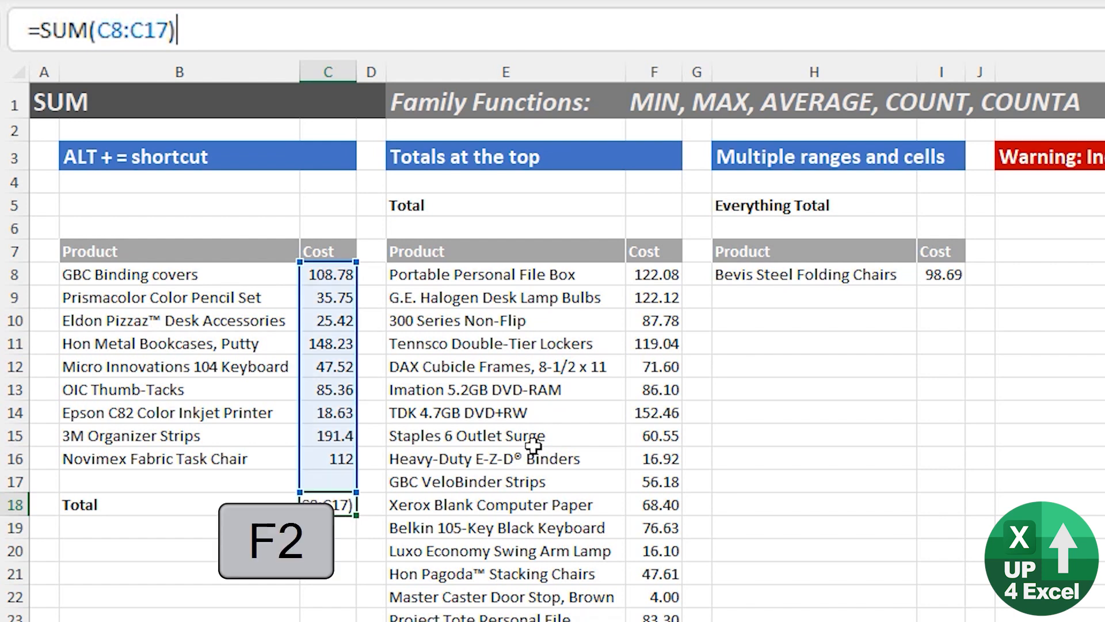
pyautogui.press('Home')
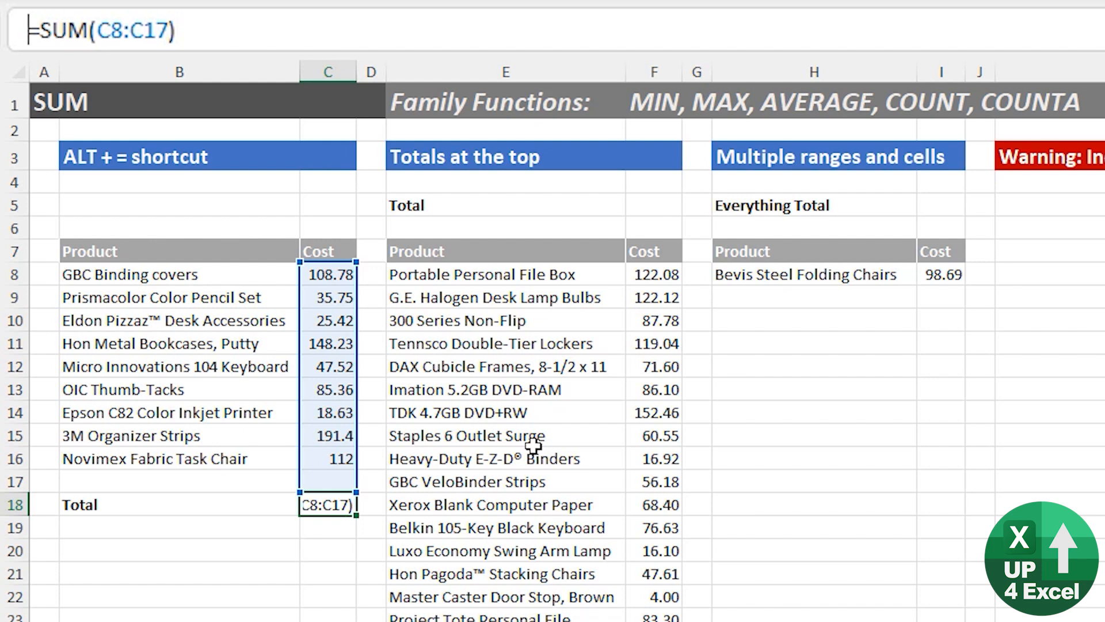
pyautogui.press('Right')
pyautogui.hotkey('ctrl', 'shift', 'Right')
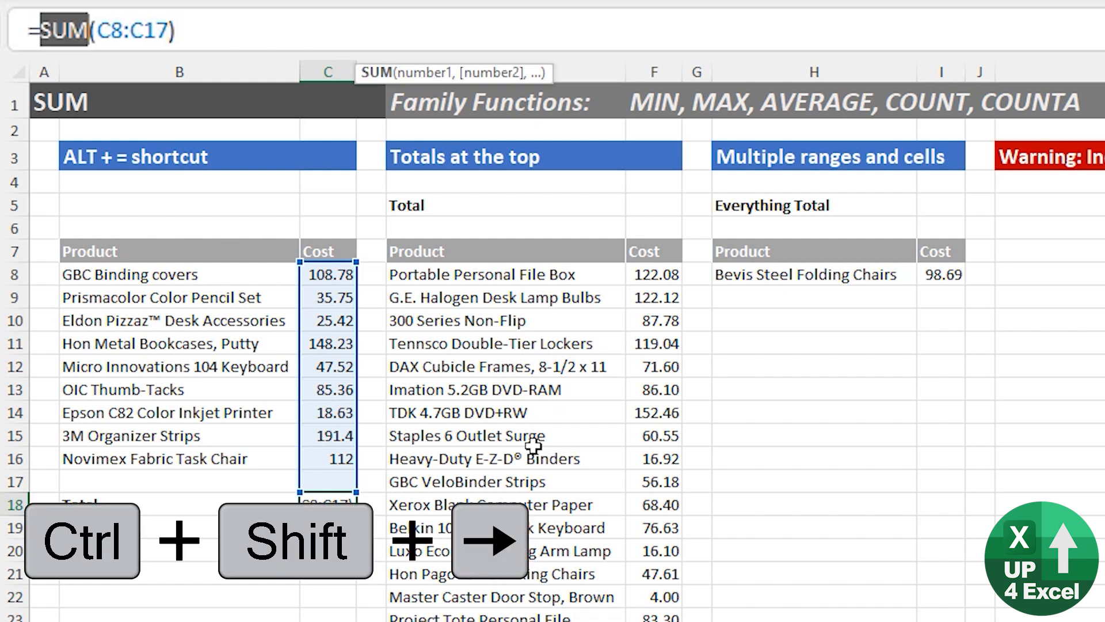
pyautogui.write('count')
pyautogui.press('Return')
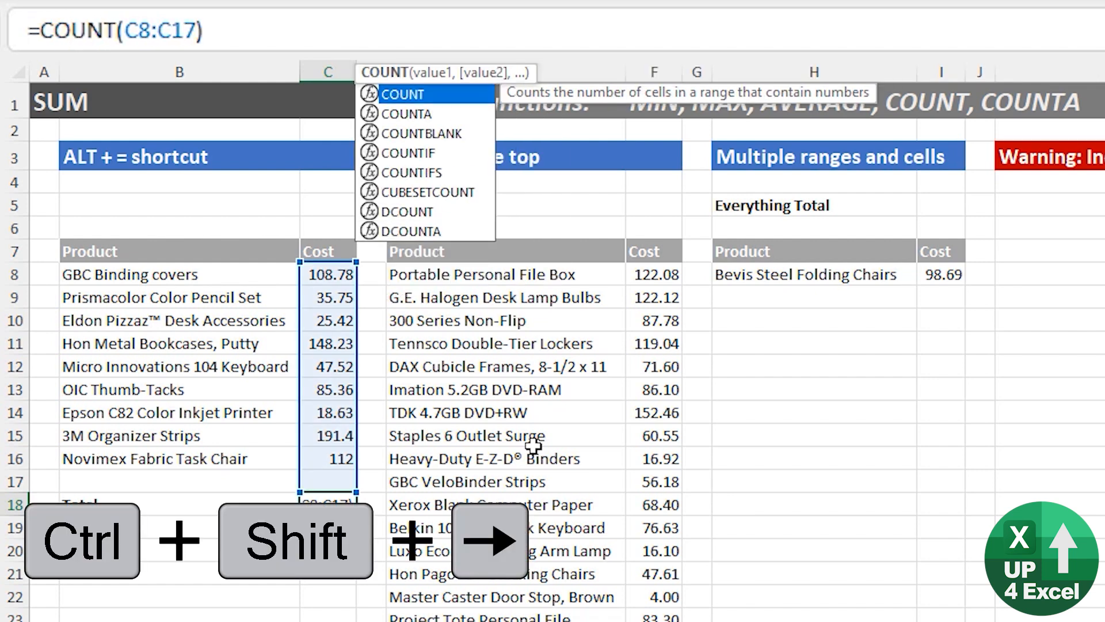
pyautogui.press('Up')
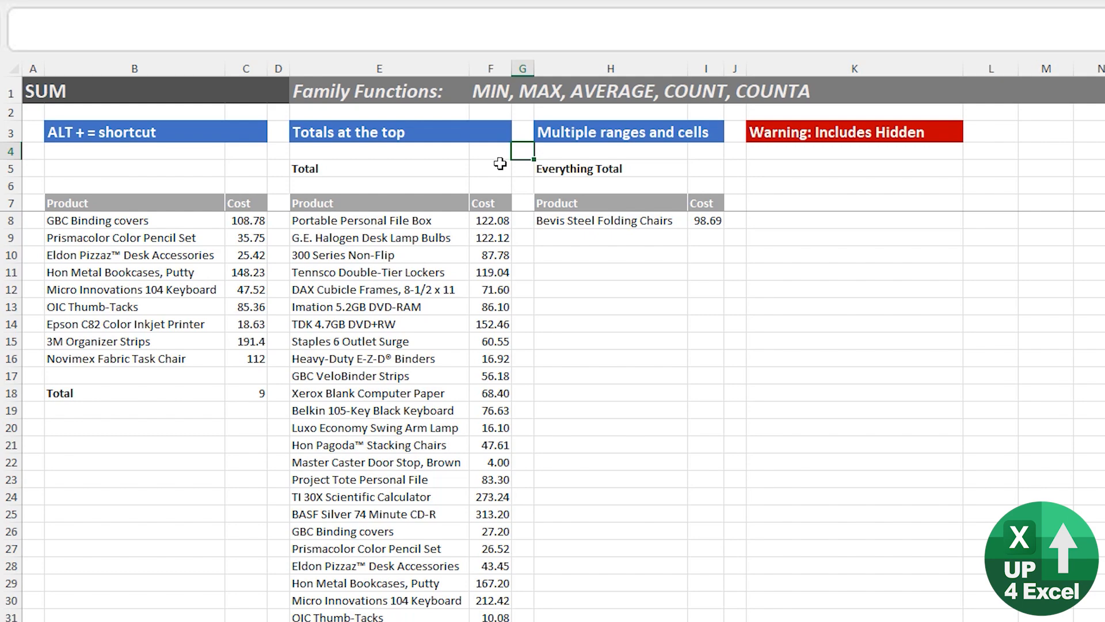
# Add a SUM of the long cost list in F219, below its last product.
pyautogui.scroll(-8, 444, 219)
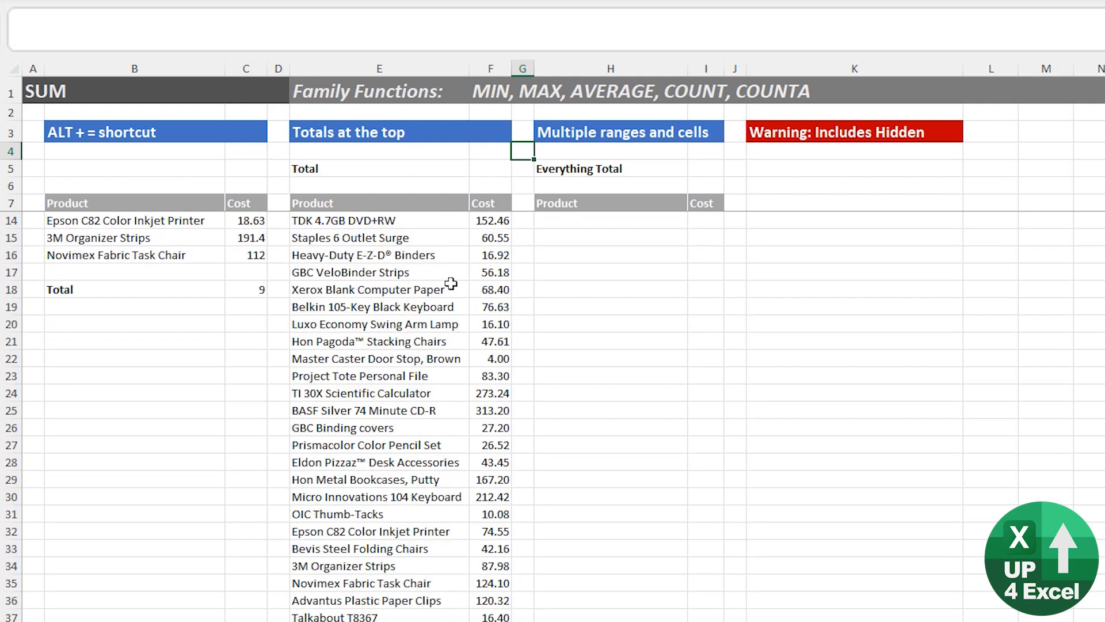
pyautogui.scroll(-20, 481, 498)
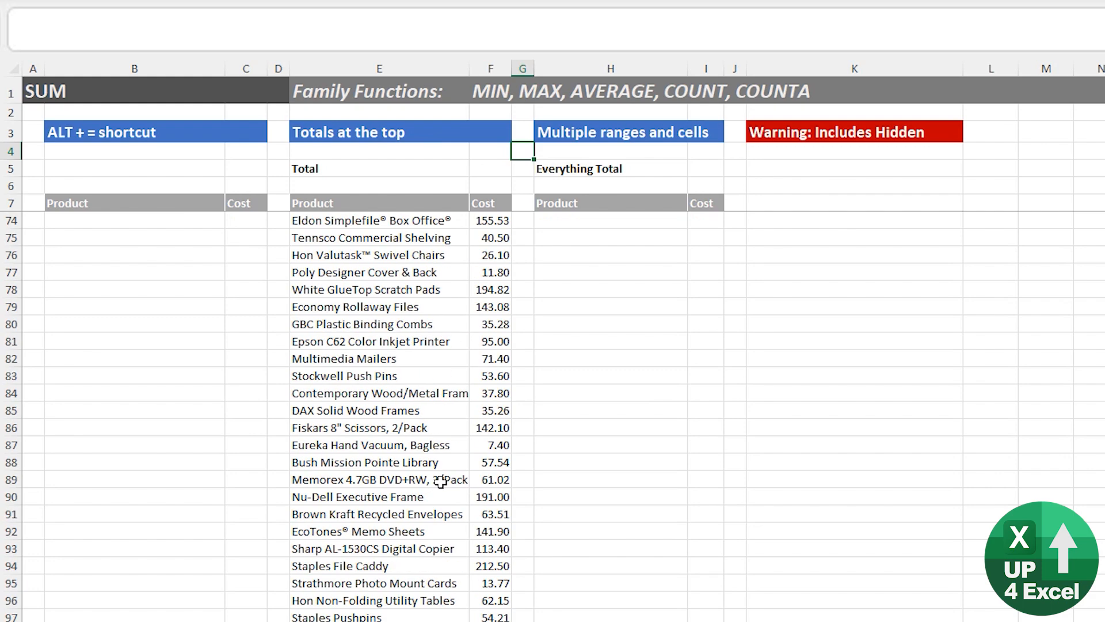
pyautogui.scroll(-20, 440, 550)
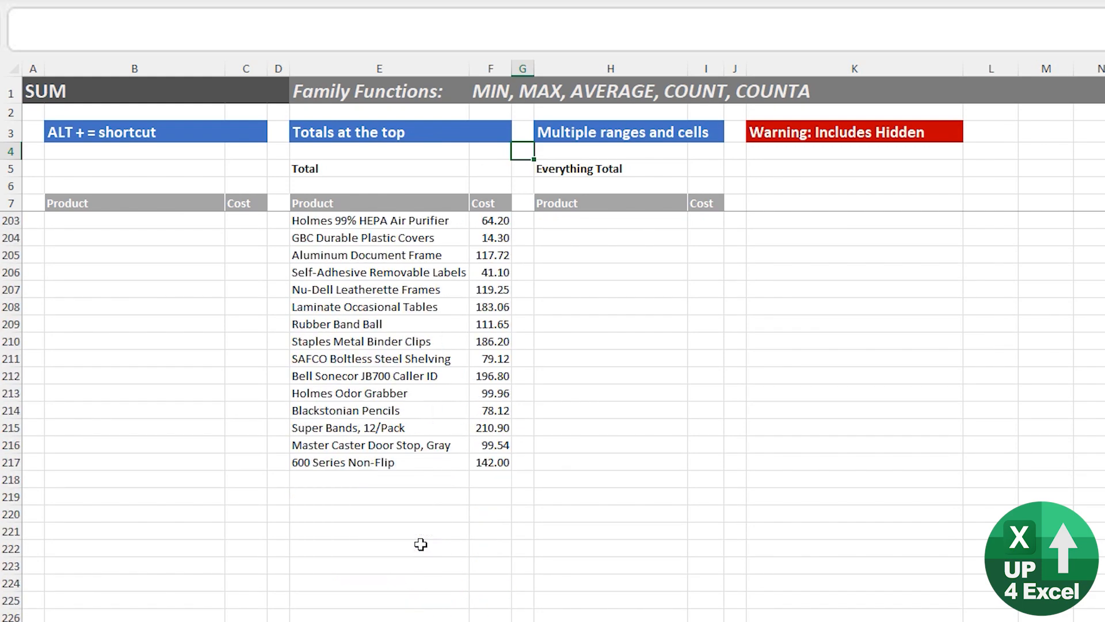
pyautogui.click(482, 497)
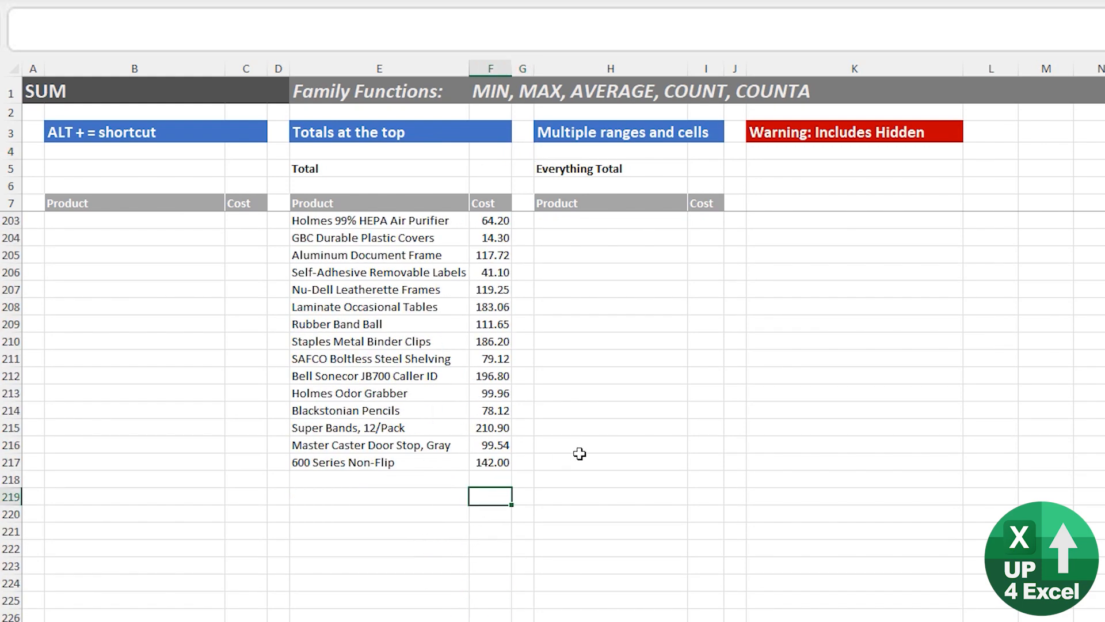
pyautogui.hotkey('alt', '=')
pyautogui.press('Return')
# Move up the cost column from the total in F219 through the long list.
pyautogui.press('Up')
pyautogui.press('Up')
pyautogui.press('Up')
pyautogui.press('Up')
pyautogui.press('Up')
pyautogui.press('Up')
pyautogui.press('Up')
pyautogui.press('Up')
pyautogui.press('Up')
pyautogui.press('Up')
pyautogui.press('Up')
pyautogui.press('Up')
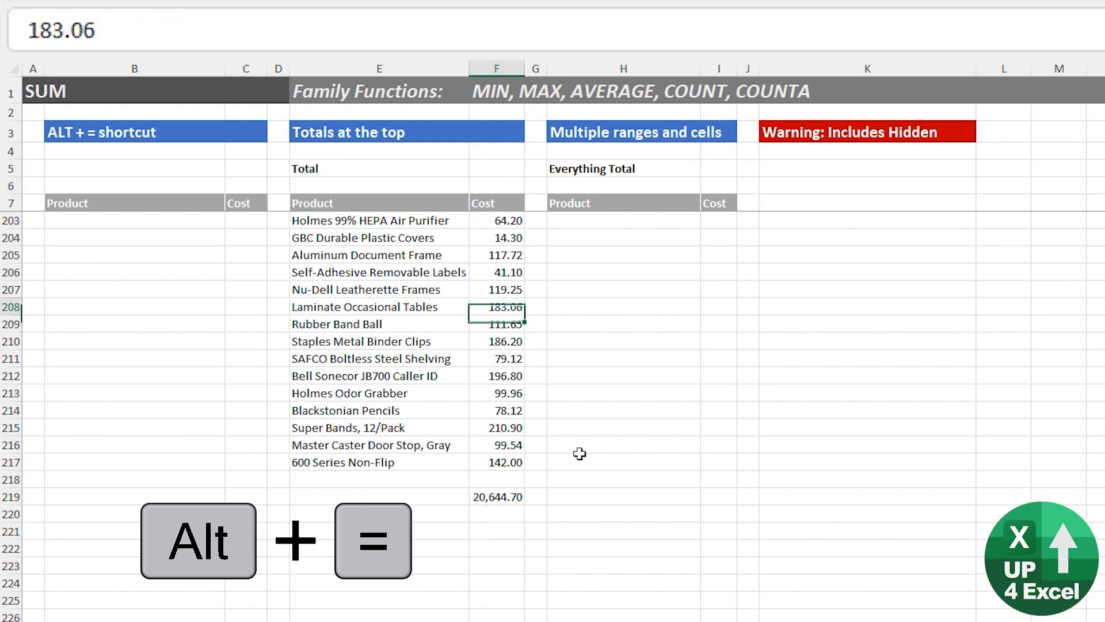
pyautogui.press('Up')
pyautogui.press('Up')
pyautogui.press('Up')
pyautogui.press('Up')
pyautogui.press('Up')
pyautogui.press('Up')
pyautogui.press('Up')
pyautogui.press('Up')
pyautogui.press('Up')
pyautogui.press('Up')
pyautogui.press('Up')
pyautogui.press('Up')
pyautogui.press('Up')
pyautogui.press('Up')
pyautogui.press('Up')
pyautogui.press('Up')
pyautogui.press('Up')
pyautogui.press('Up')
pyautogui.press('Up')
pyautogui.press('Up')
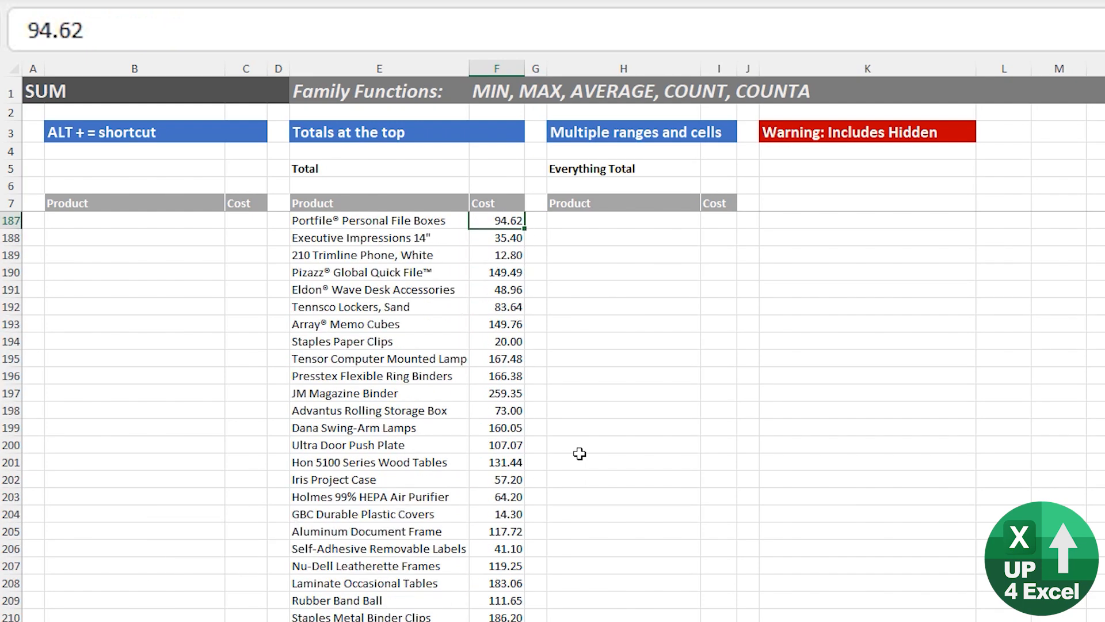
pyautogui.press('Up')
pyautogui.press('Up')
pyautogui.press('Up')
pyautogui.press('Up')
pyautogui.press('Up')
pyautogui.press('Up')
pyautogui.press('Up')
pyautogui.press('Up')
pyautogui.press('Up')
pyautogui.press('Up')
pyautogui.press('Up')
pyautogui.press('Up')
pyautogui.press('Up')
pyautogui.press('Up')
pyautogui.press('Up')
pyautogui.press('Up')
pyautogui.press('Up')
pyautogui.press('Up')
pyautogui.press('Up')
pyautogui.press('Up')
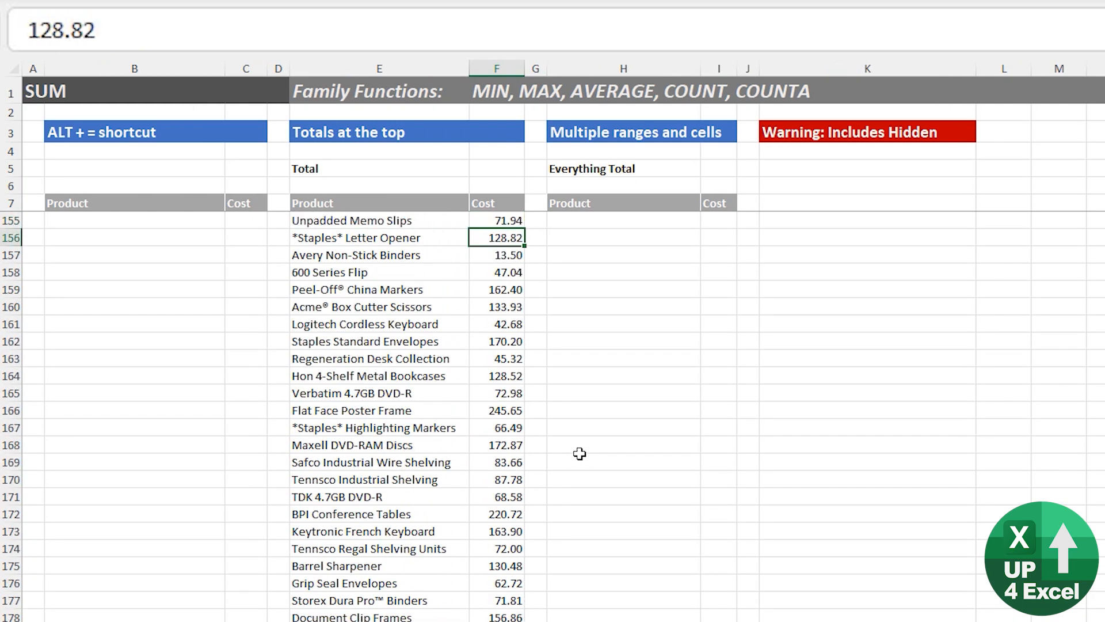
# Return to the end of the long cost list and delete the total in F219.
pyautogui.press('Down')
pyautogui.press('Down')
pyautogui.press('Down')
pyautogui.press('Down')
pyautogui.press('Down')
pyautogui.press('Down')
pyautogui.press('Down')
pyautogui.press('Down')
pyautogui.press('Down')
pyautogui.press('Down')
pyautogui.press('Down')
pyautogui.press('Down')
pyautogui.press('Down')
pyautogui.press('Down')
pyautogui.hotkey('ctrl', 'Down')
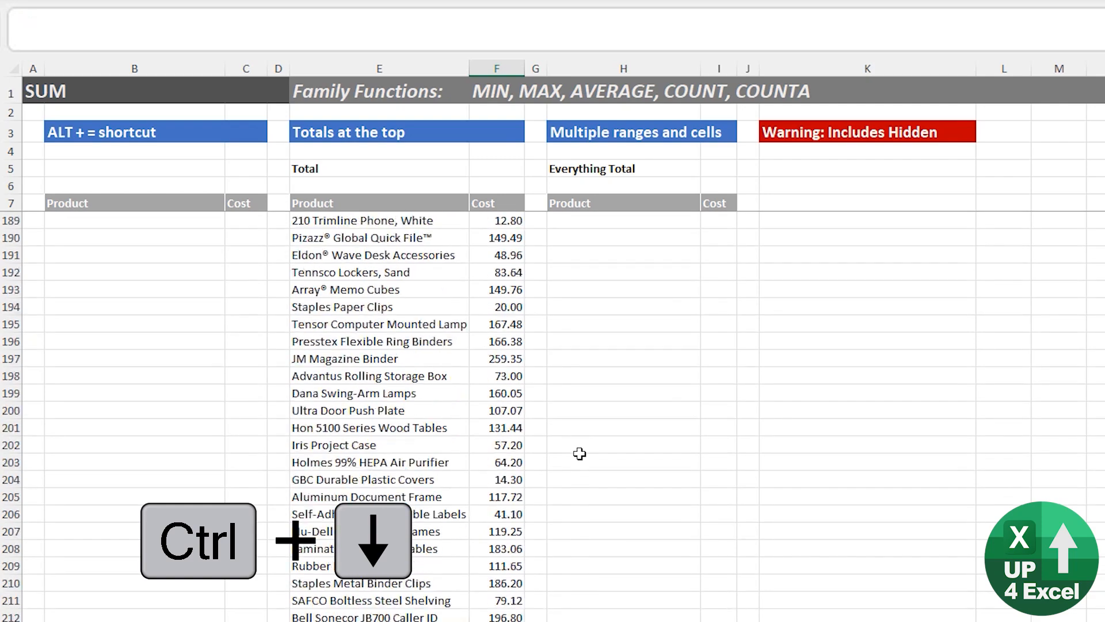
# Enter a SUM of F8:F217 in the Total cell F5 above the long cost list.
pyautogui.hotkey('ctrl', 'Up')
pyautogui.hotkey('ctrl', 'Up')
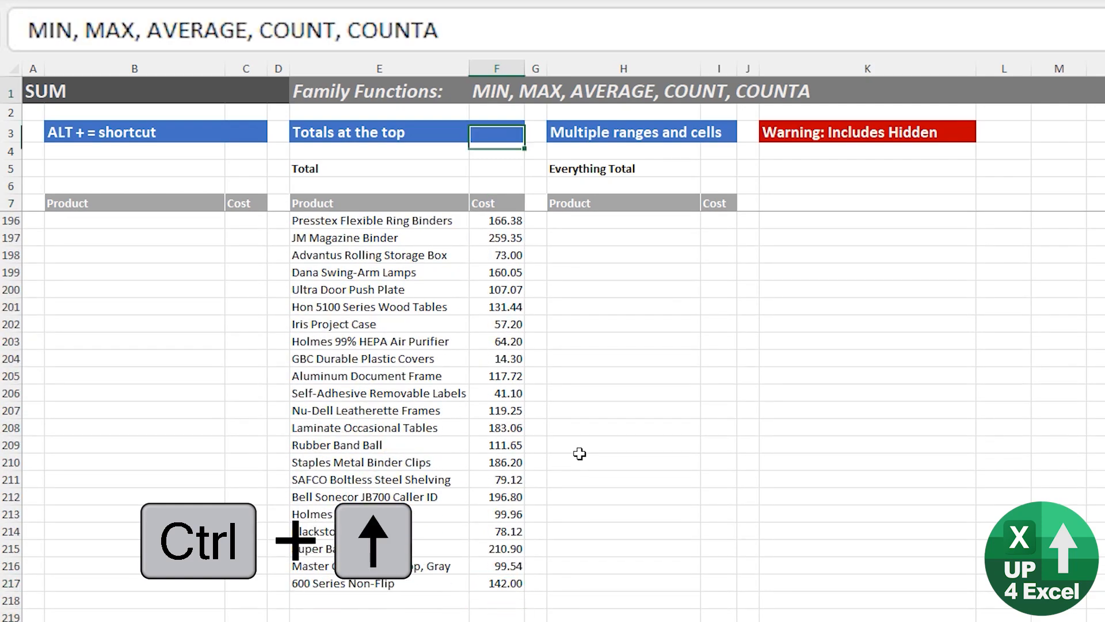
pyautogui.press('Down')
pyautogui.press('Down')
pyautogui.hotkey('alt', '=')
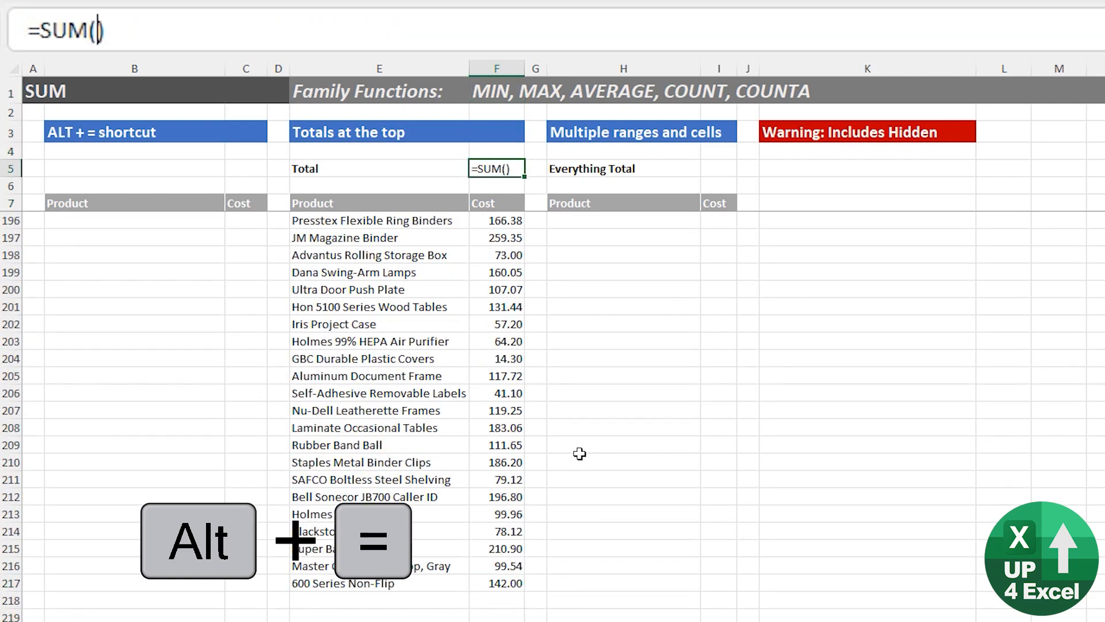
pyautogui.press('Down')
pyautogui.press('Down')
pyautogui.press('Down')
pyautogui.hotkey('ctrl', 'shift', 'Down')
pyautogui.press('Return')
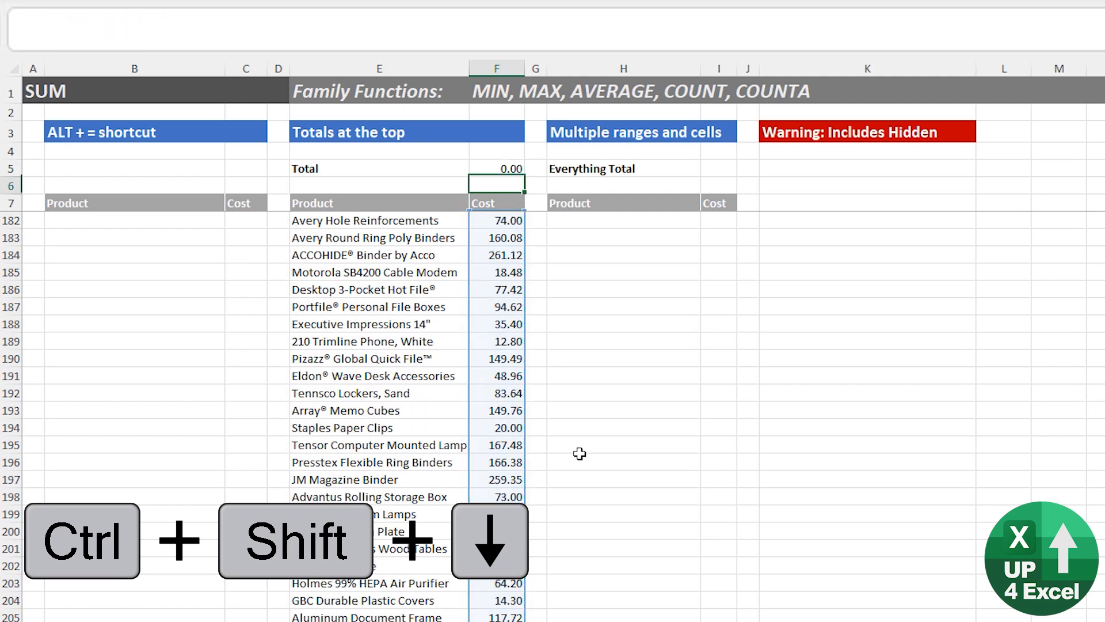
pyautogui.press('Up')
# Extend the SUM range in F5 to F8:F2170 so that it covers rows added below the list.
pyautogui.scroll(2, 572, 447)
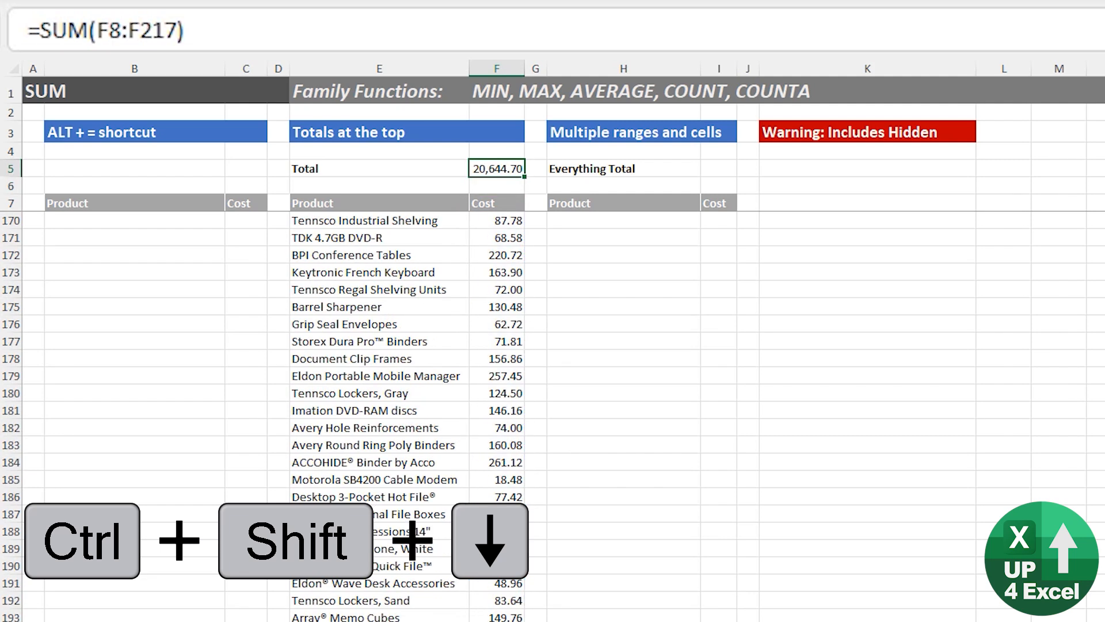
pyautogui.scroll(-7, 475, 266)
pyautogui.press('F2')
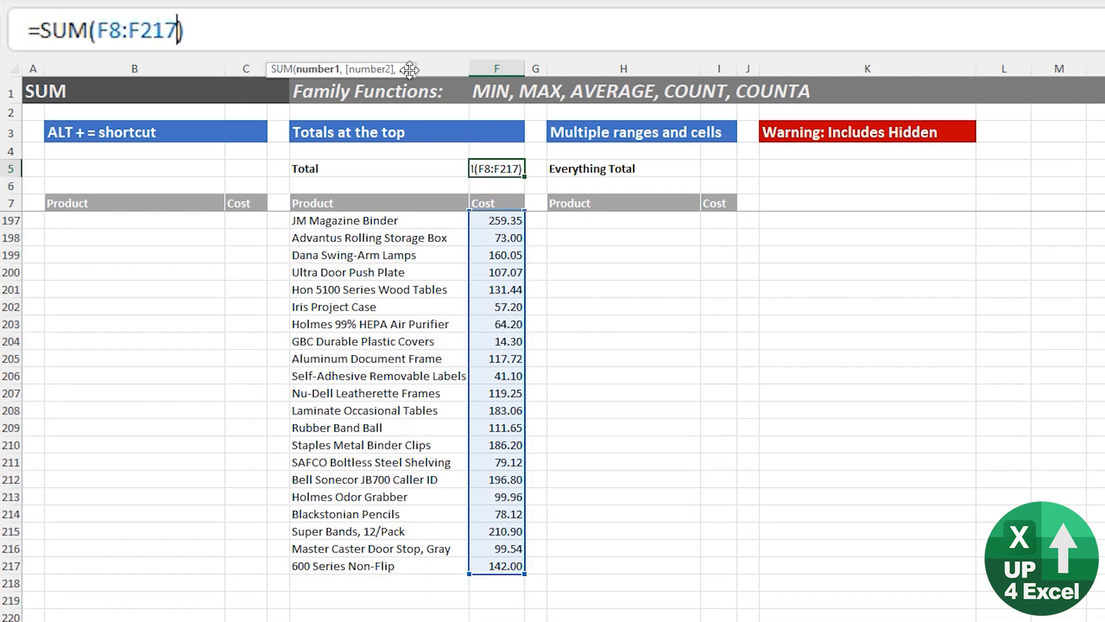
pyautogui.write('0')
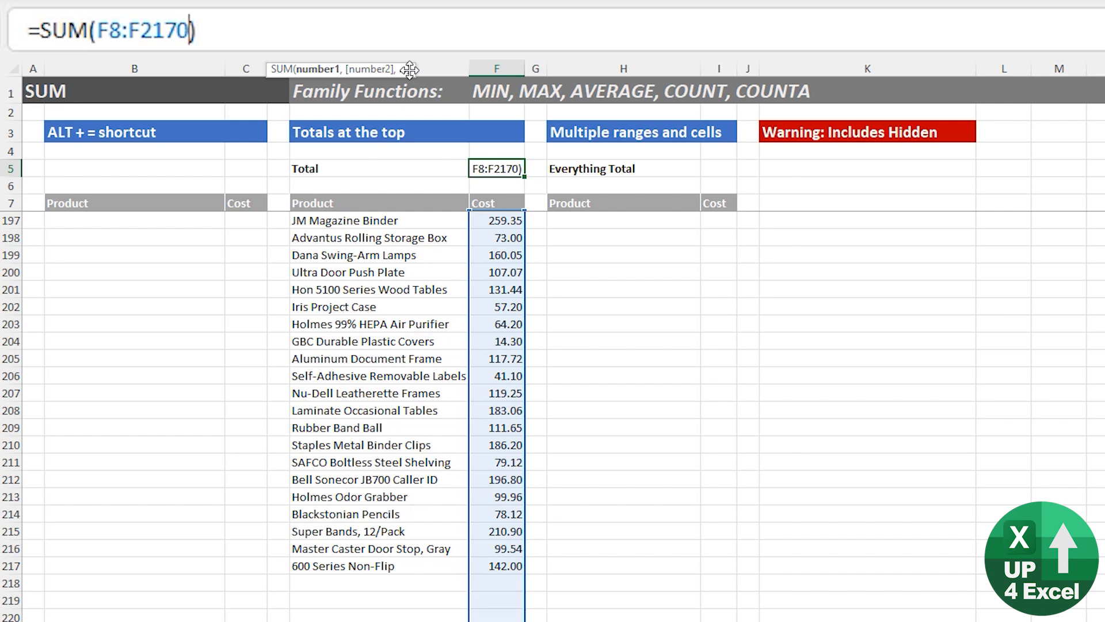
pyautogui.press('Return')
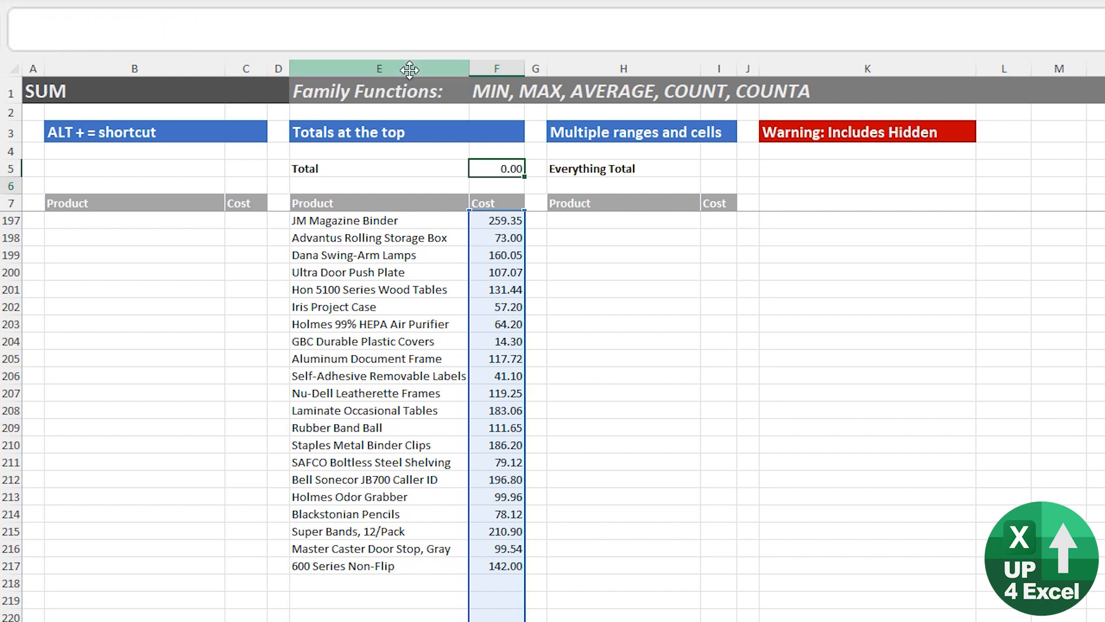
# Enter the test cost 456465 in F218, directly below the last product.
pyautogui.click(496, 583)
pyautogui.scroll(-3, 525, 565)
pyautogui.write('456465')
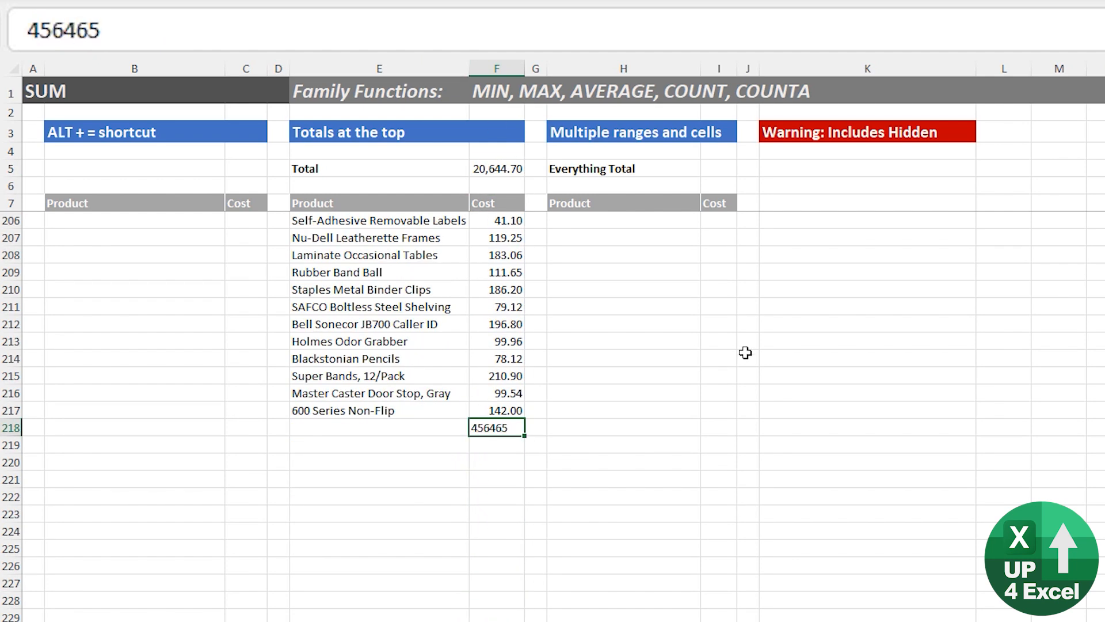
pyautogui.hotkey('ctrl', 'Return')
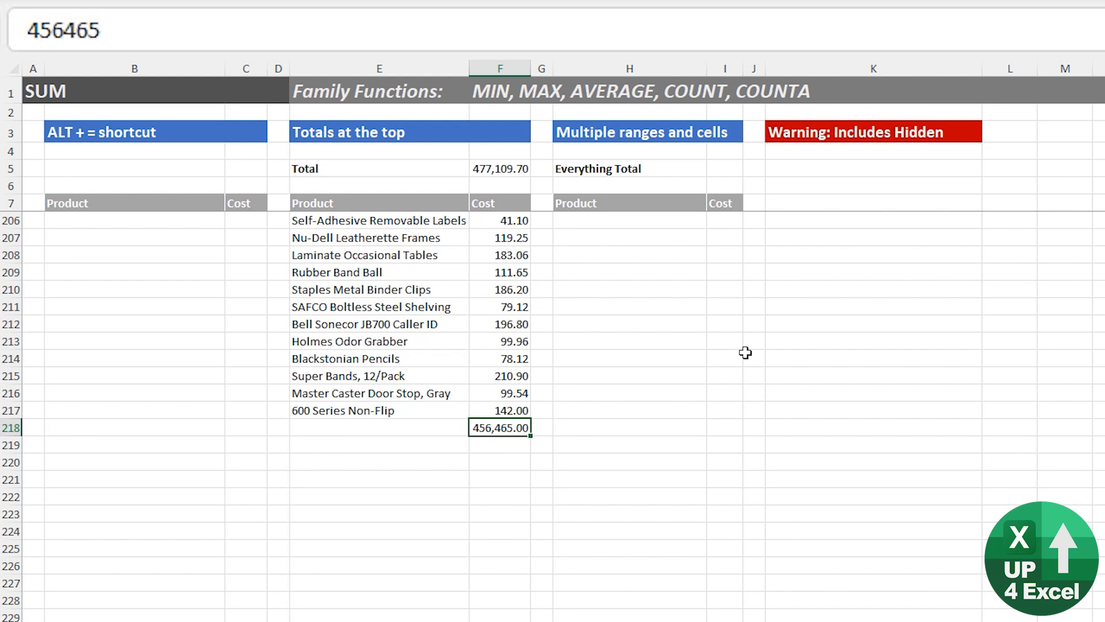
# Copy the last ten products and costs, E208:F217, paste them from E218 down, and check the total in F5.
pyautogui.moveTo(347, 257); pyautogui.dragTo(506, 405)
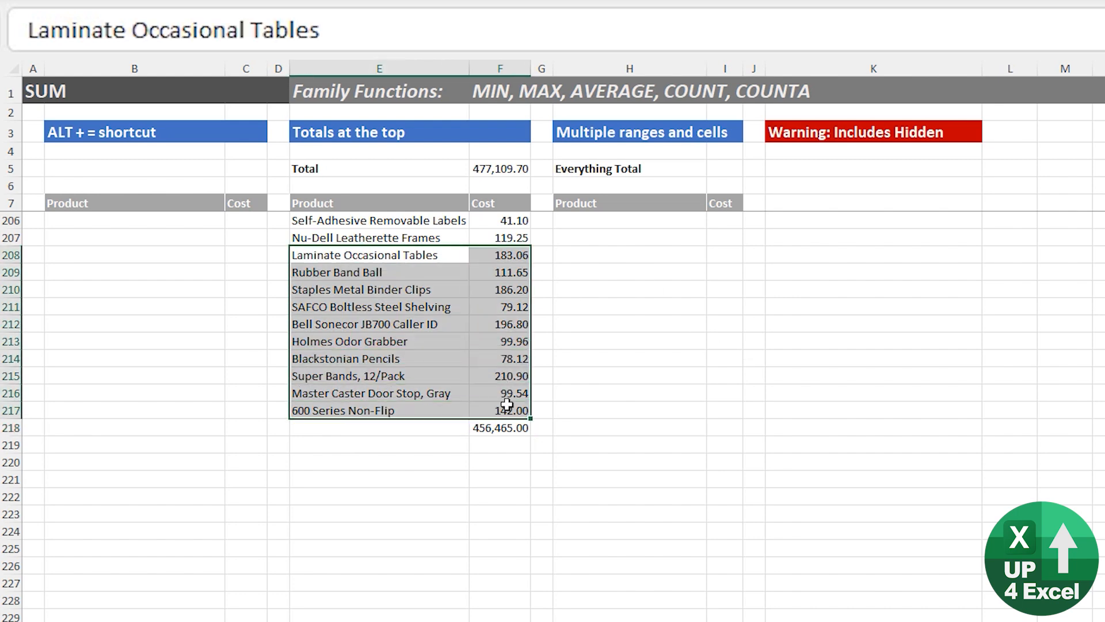
pyautogui.hotkey('ctrl', 'c')
pyautogui.click(395, 430)
pyautogui.hotkey('ctrl', 'v')
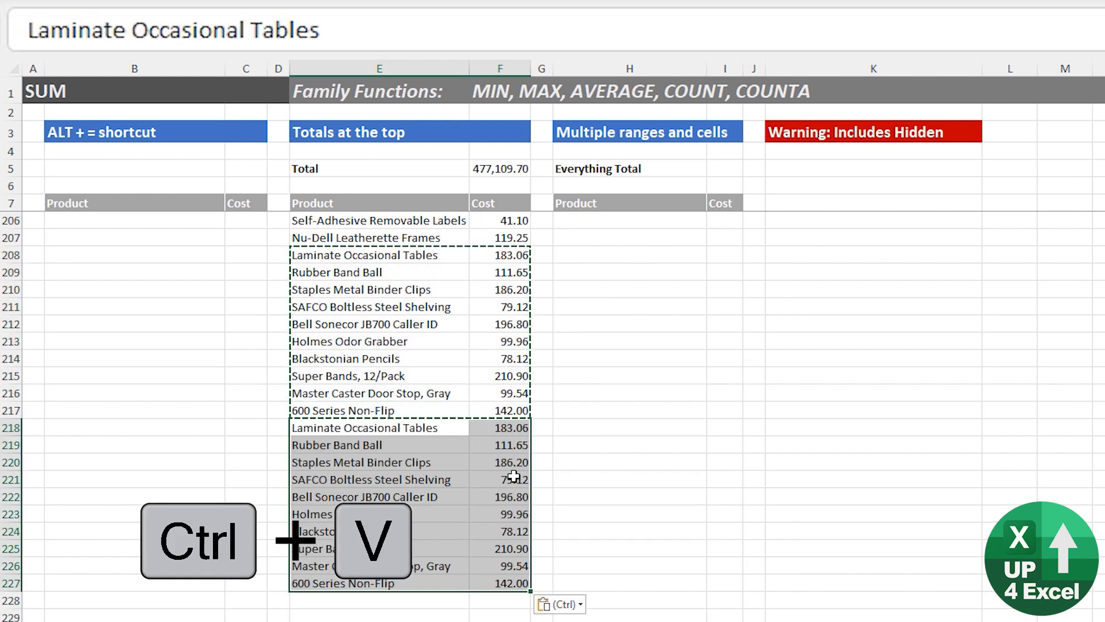
pyautogui.click(506, 168)
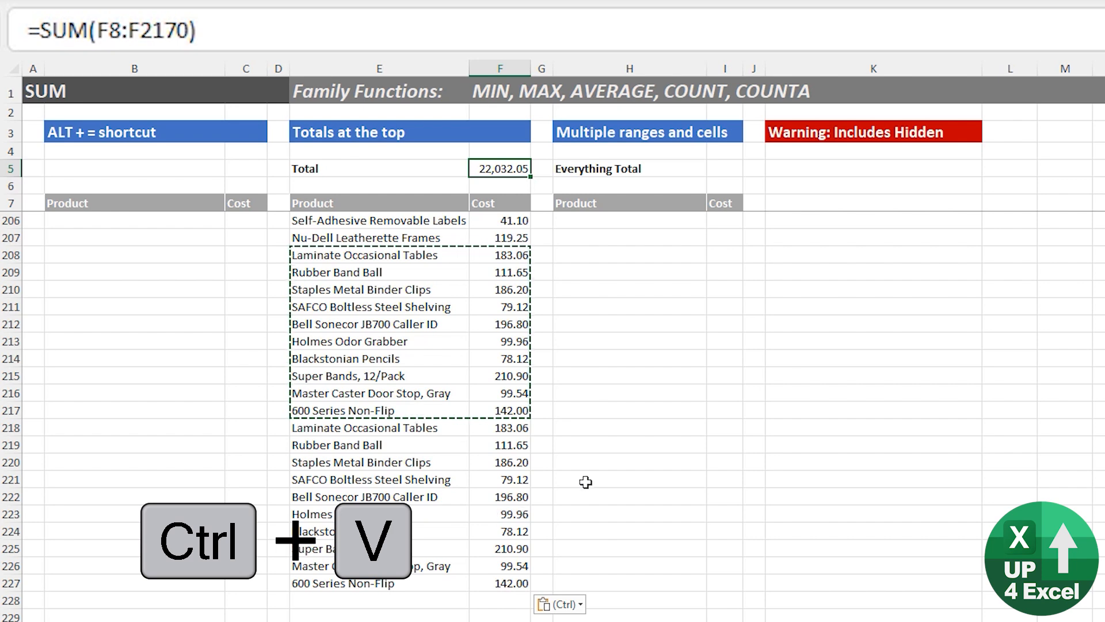
pyautogui.click(527, 445)
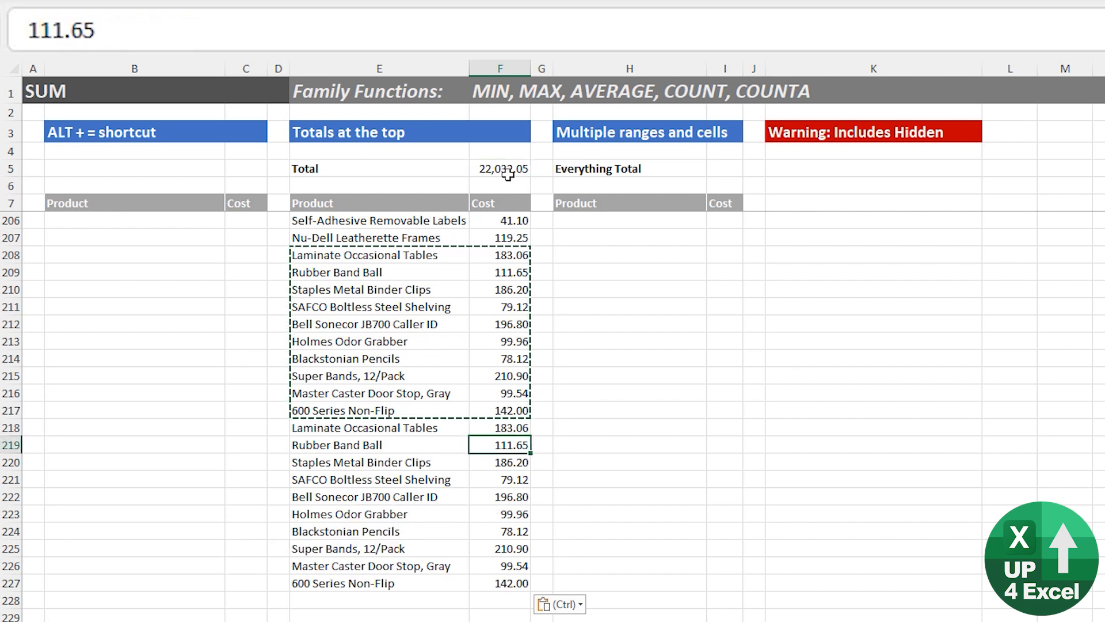
pyautogui.click(508, 174)
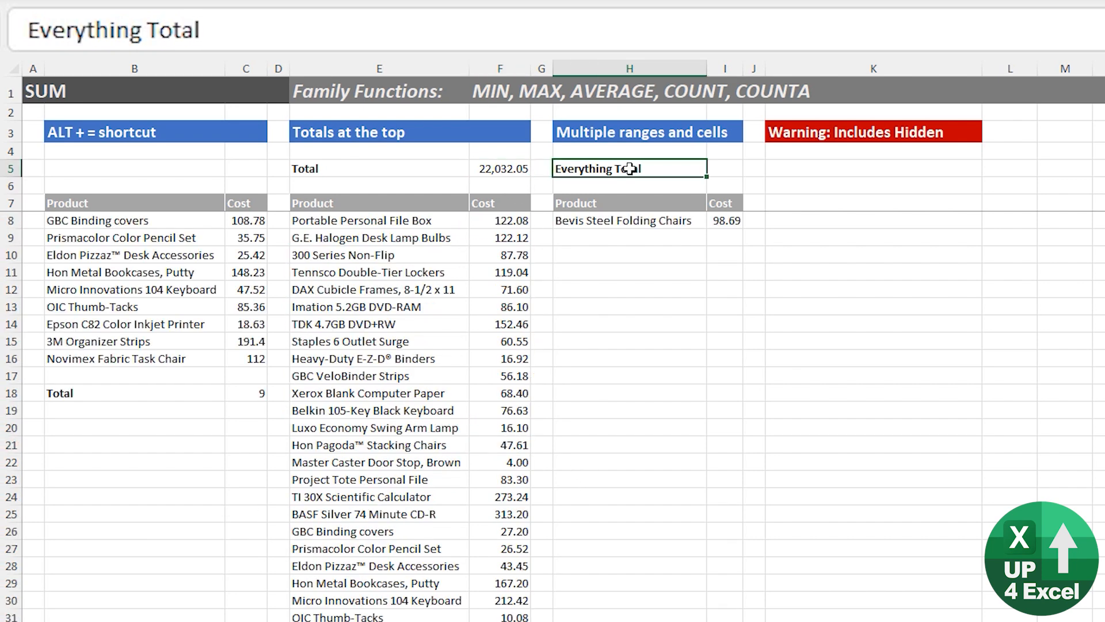
# Start a SUM formula in I5 beside Everything Total that covers C8:C16, F8:F20 and the single cell I8.
pyautogui.press('Tab')
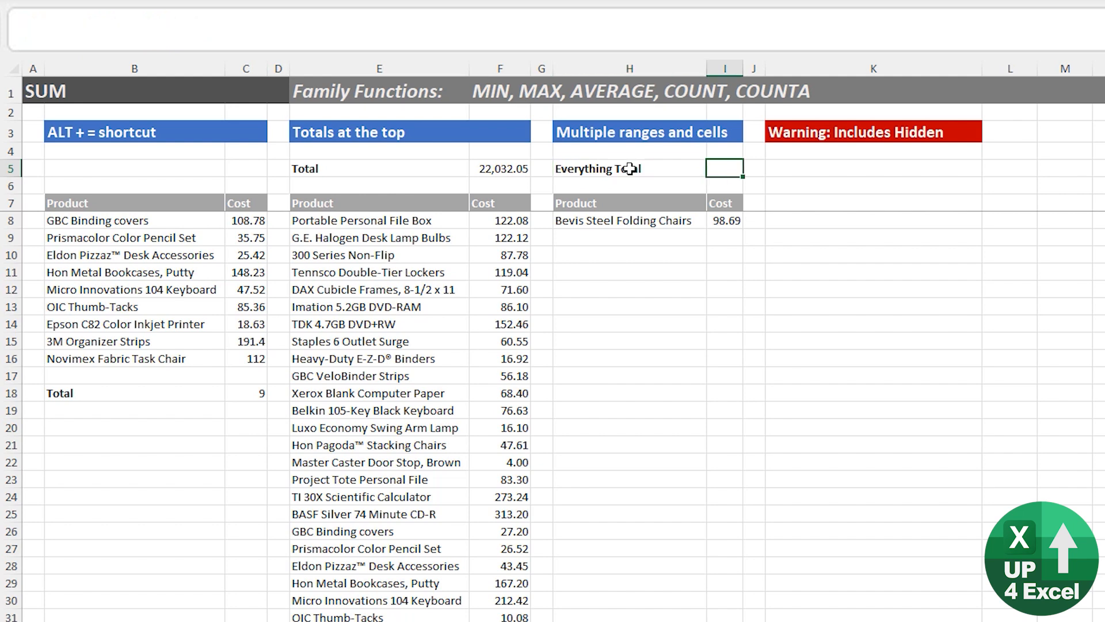
pyautogui.hotkey('alt', '=')
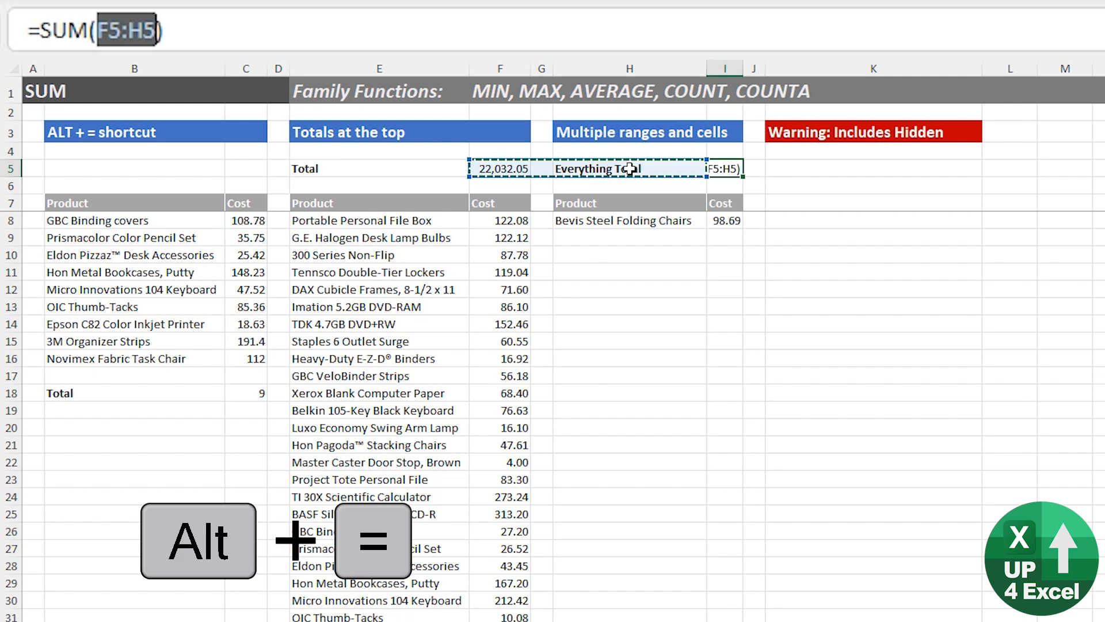
pyautogui.moveTo(260, 220); pyautogui.dragTo(252, 355)
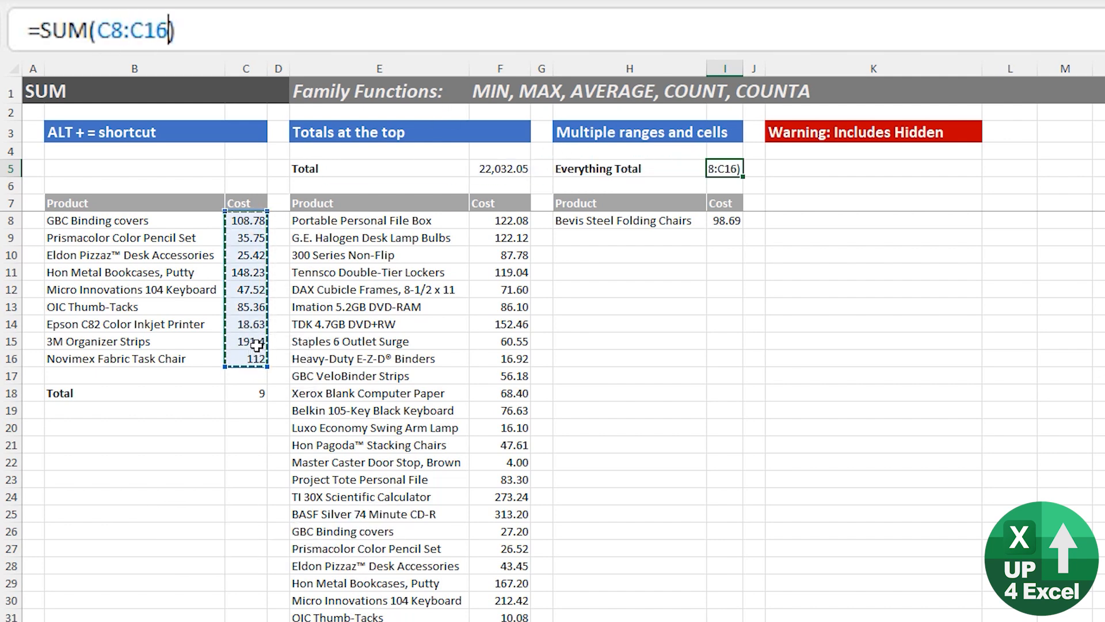
pyautogui.write(',')
pyautogui.moveTo(518, 221); pyautogui.dragTo(509, 430)
pyautogui.write(',')
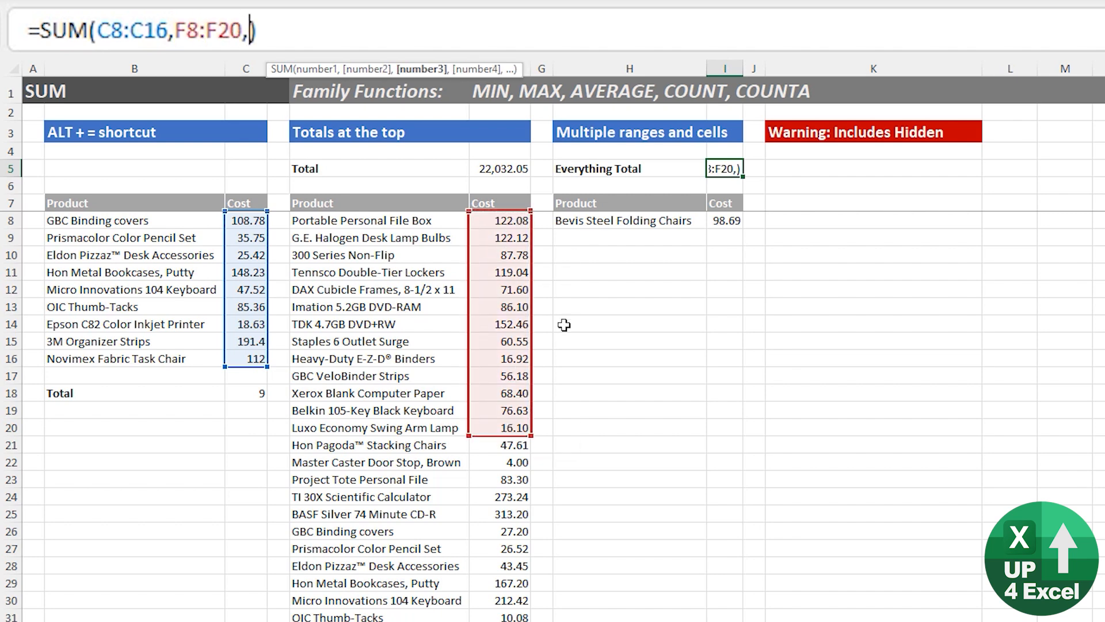
pyautogui.click(724, 220)
pyautogui.write(',')
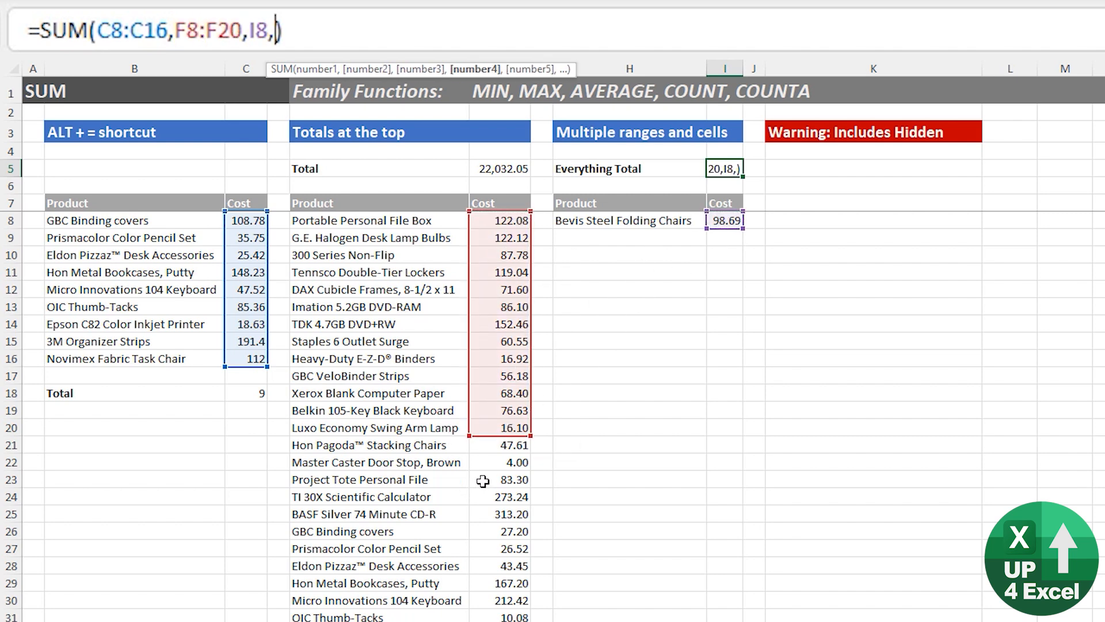
# Add cell F23 and range F26:F35 to the SUM in I5, complete it and review the formula.
pyautogui.click(501, 479)
pyautogui.write(',')
pyautogui.moveTo(506, 531); pyautogui.dragTo(506, 620)
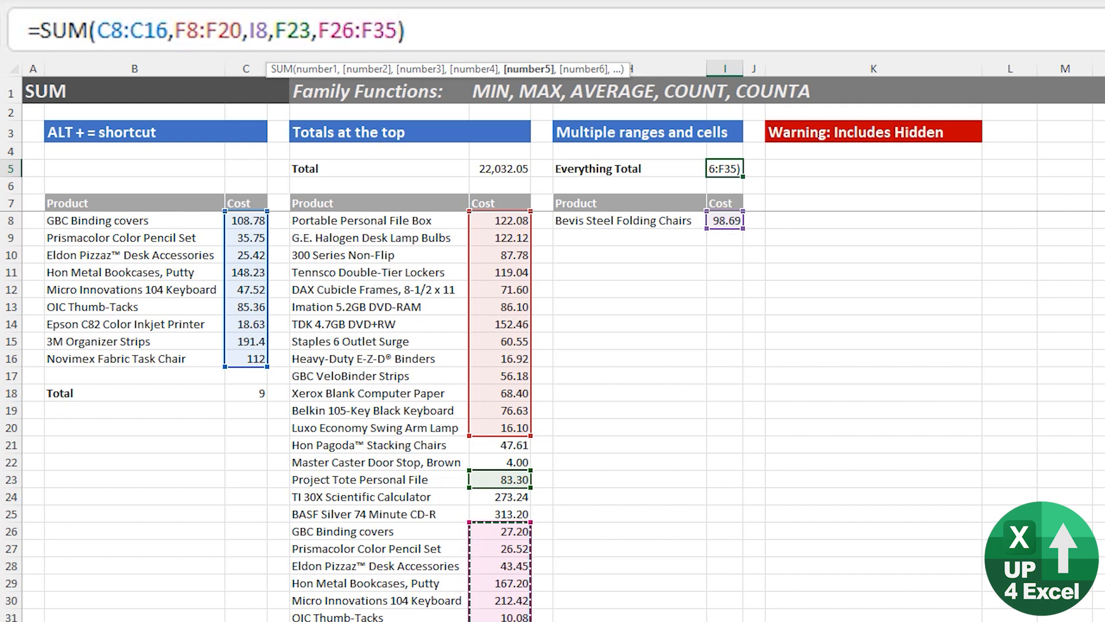
pyautogui.press('Return')
pyautogui.press('Up')
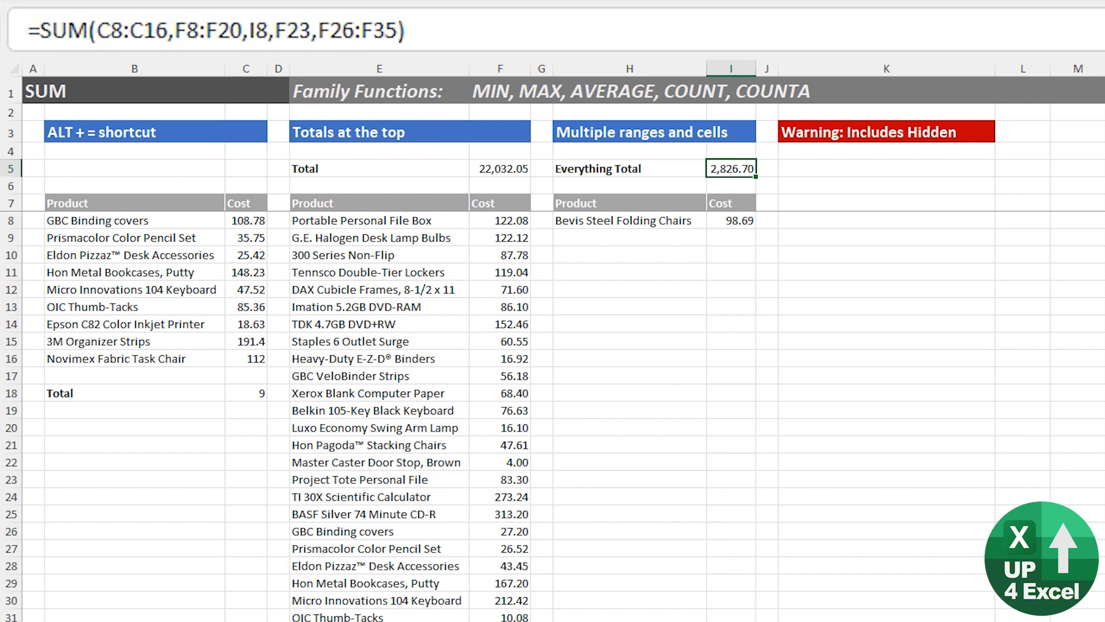
pyautogui.press('F2')
pyautogui.press('Escape')
# Hide rows 20 to 42 and check the Total in F5.
pyautogui.click(518, 167)
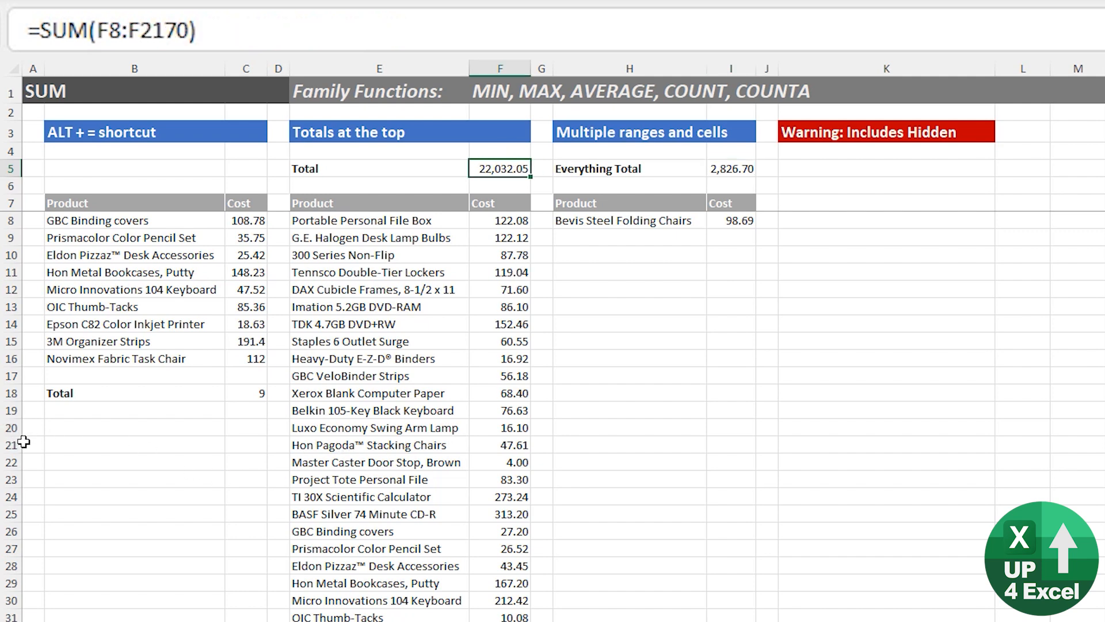
pyautogui.click(10, 427)
pyautogui.hotkey('ctrl', 'shift', 'Down')
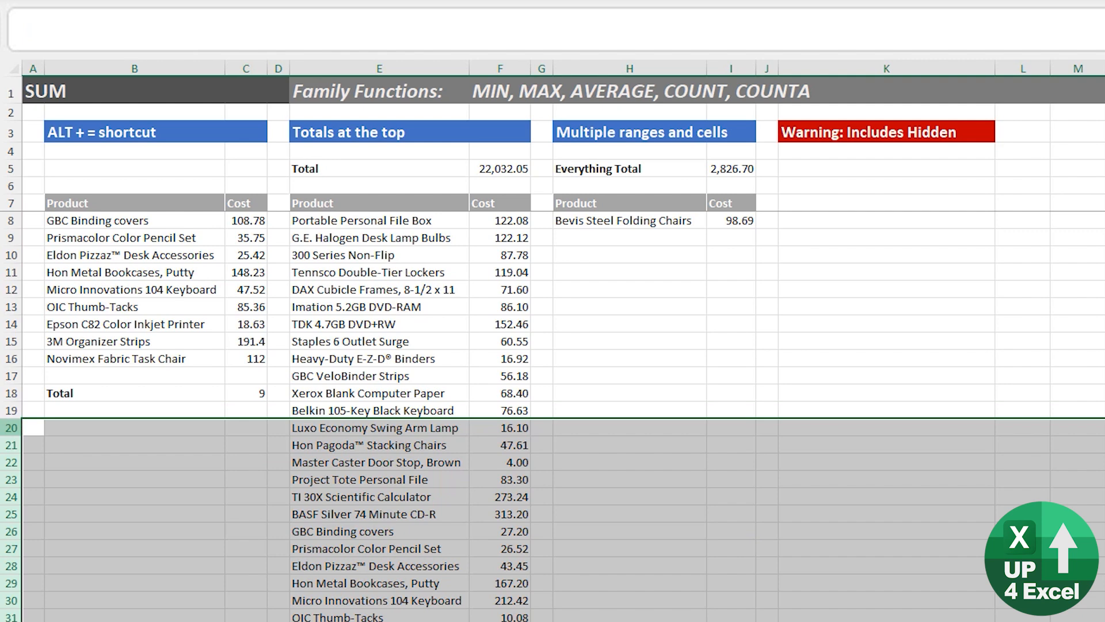
pyautogui.hotkey('ctrl', '9')
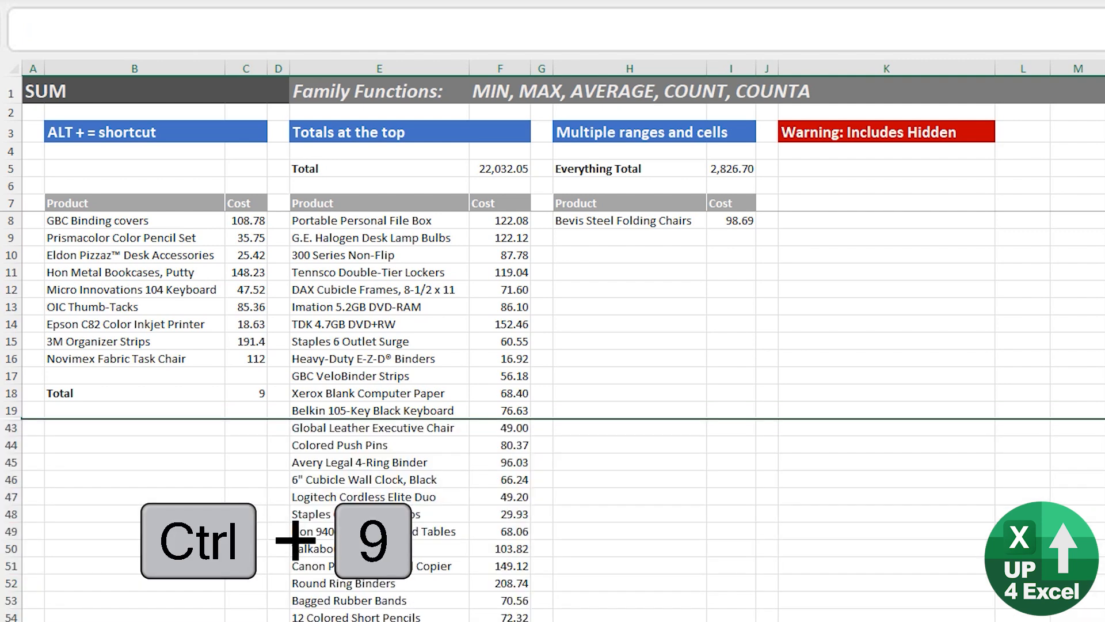
pyautogui.click(520, 169)
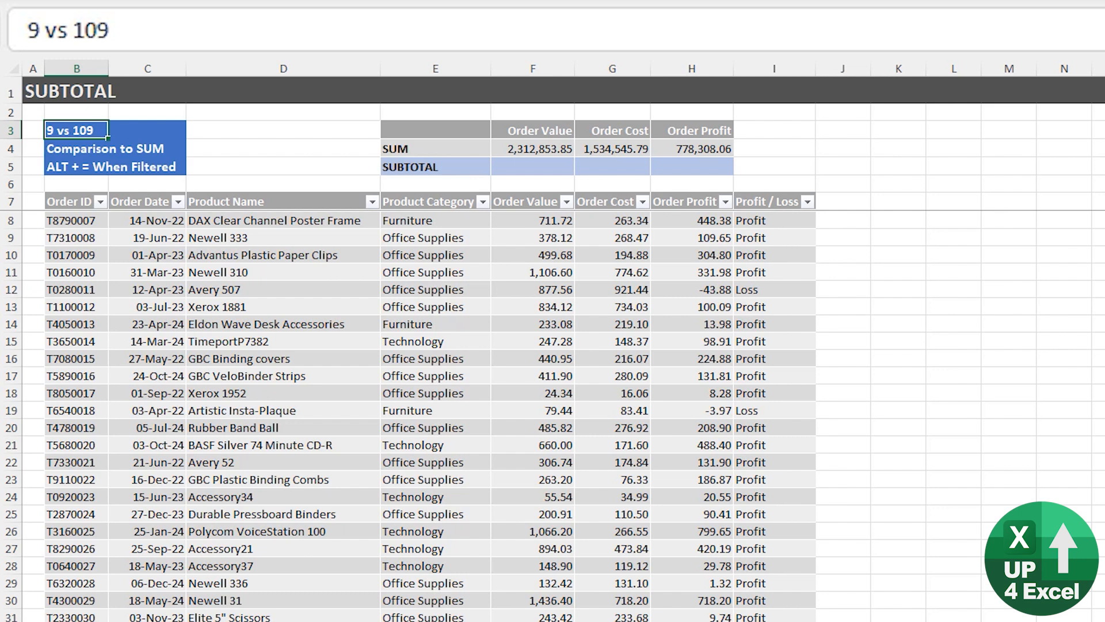
# On the SUBTOTAL sheet, start a SUBTOTAL formula in F5 for the Order Value column.
pyautogui.click(529, 168)
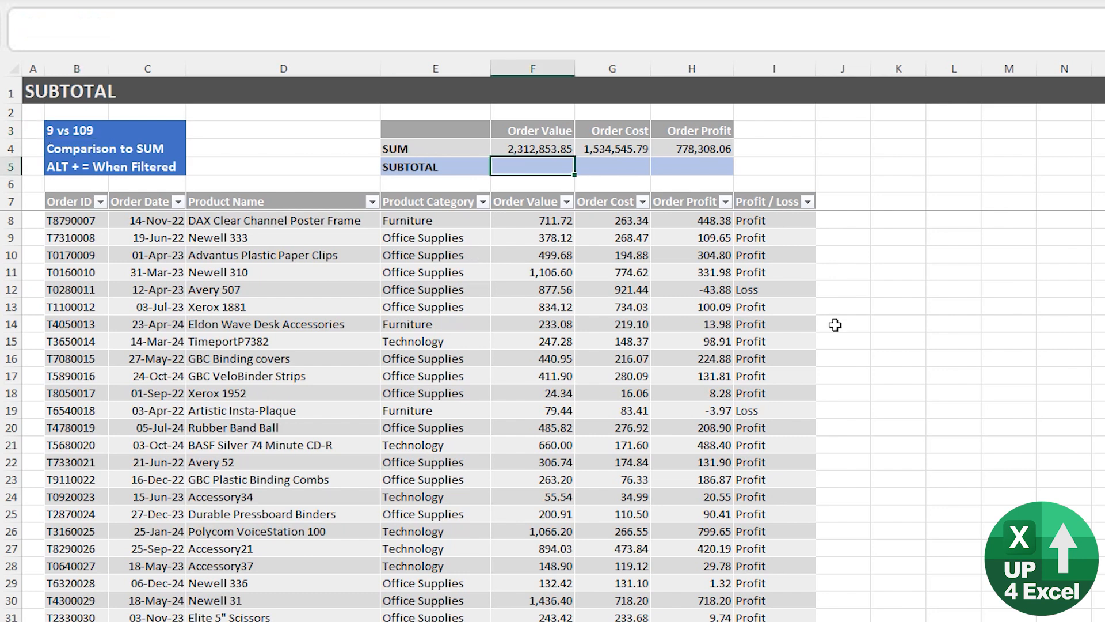
pyautogui.press('Down')
pyautogui.press('Down')
pyautogui.press('Down')
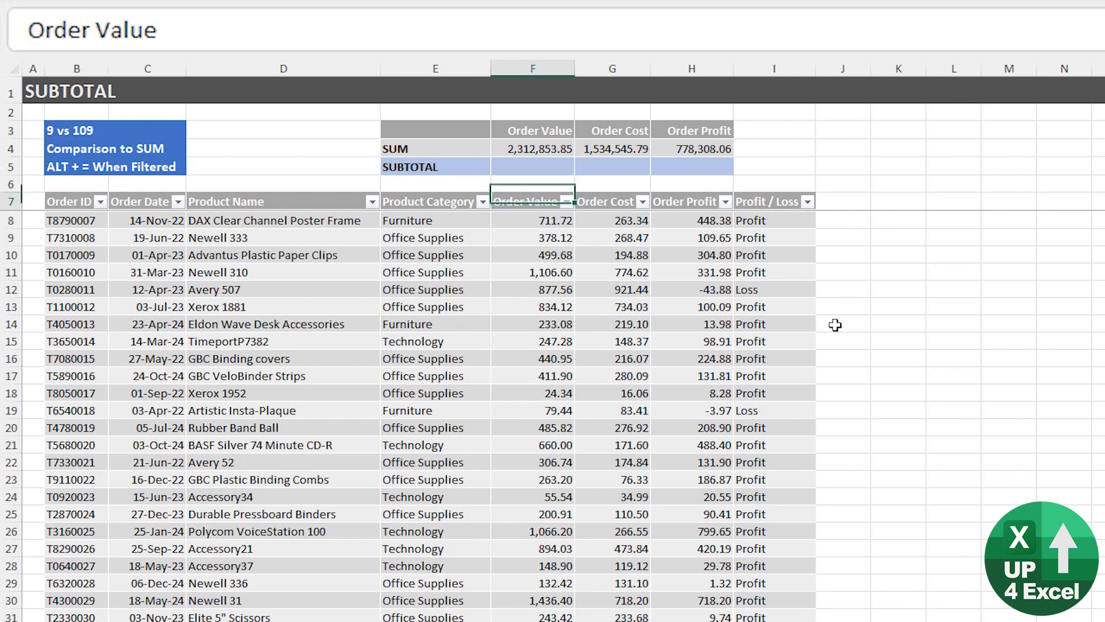
pyautogui.press('Up')
pyautogui.press('Up')
pyautogui.press('Up')
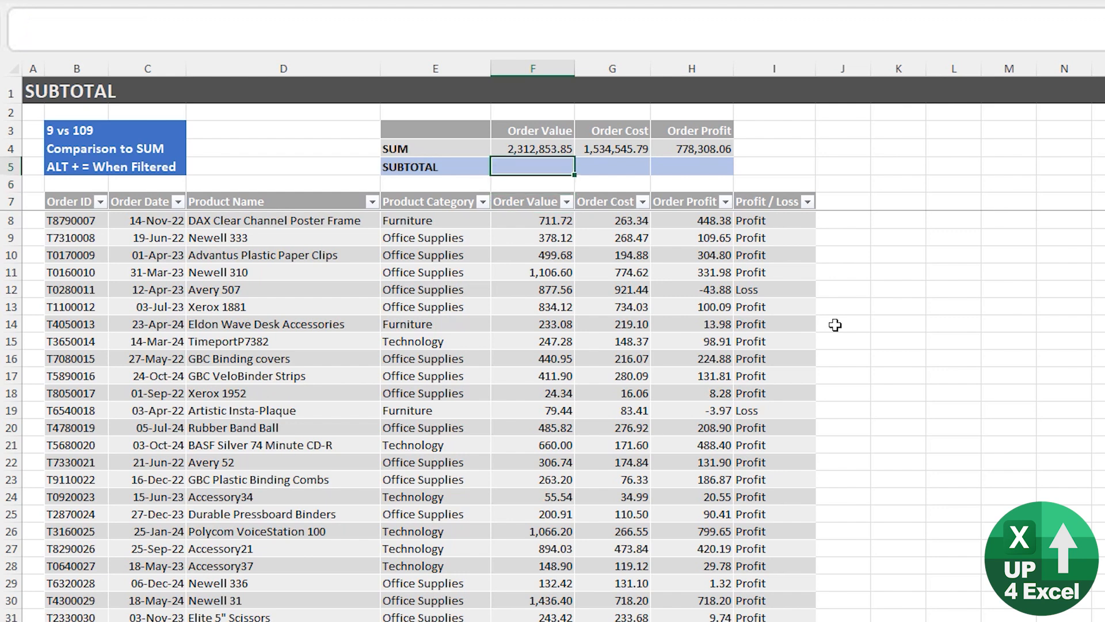
pyautogui.write('=sub')
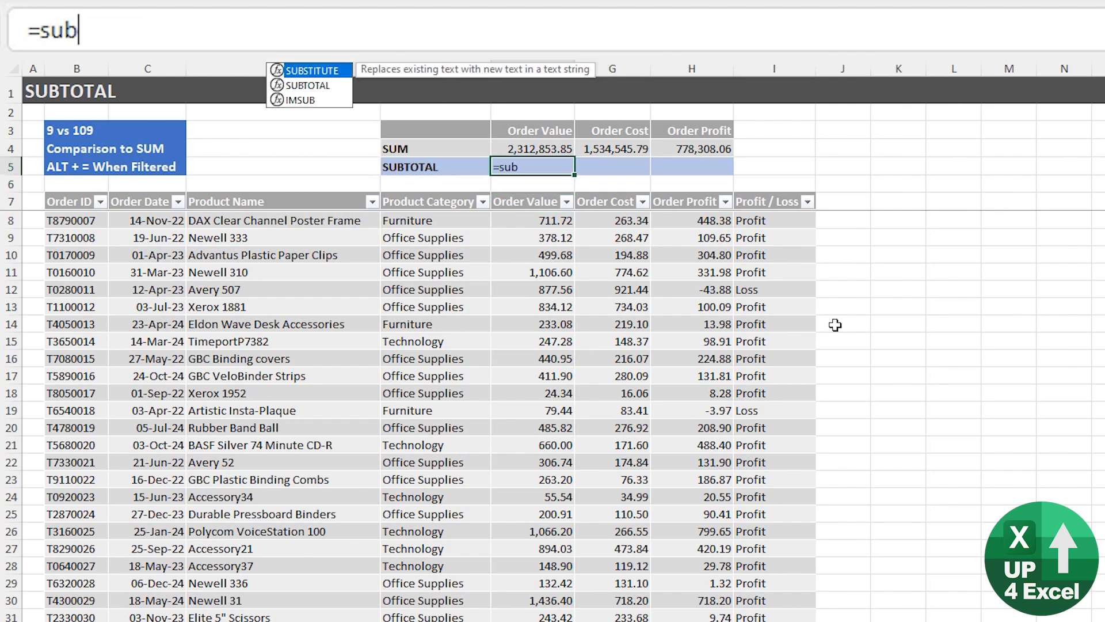
pyautogui.press('Down')
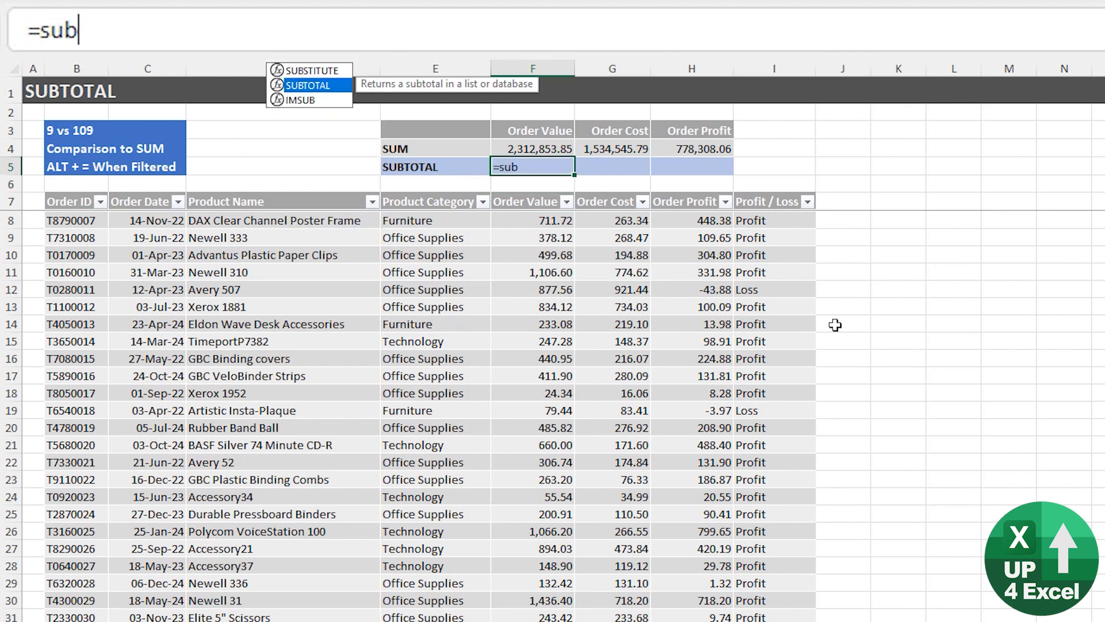
pyautogui.press('Tab')
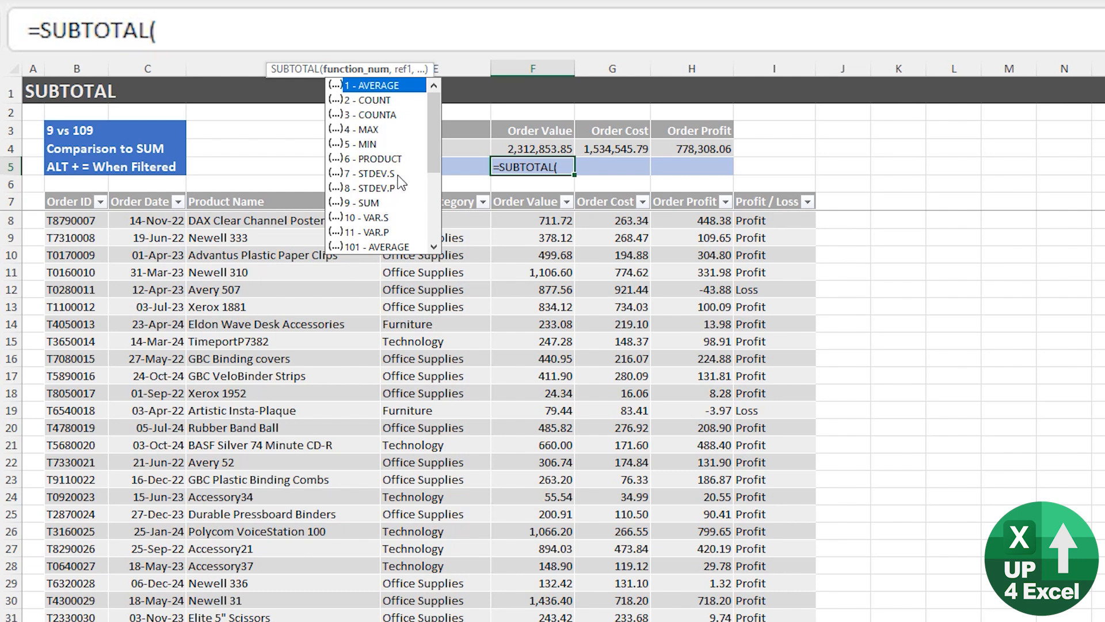
# Compare the SUBTOTAL function numbers 1 to 11 with 101 to 111 and choose 9 - SUM.
pyautogui.moveTo(436, 153); pyautogui.dragTo(440, 218)
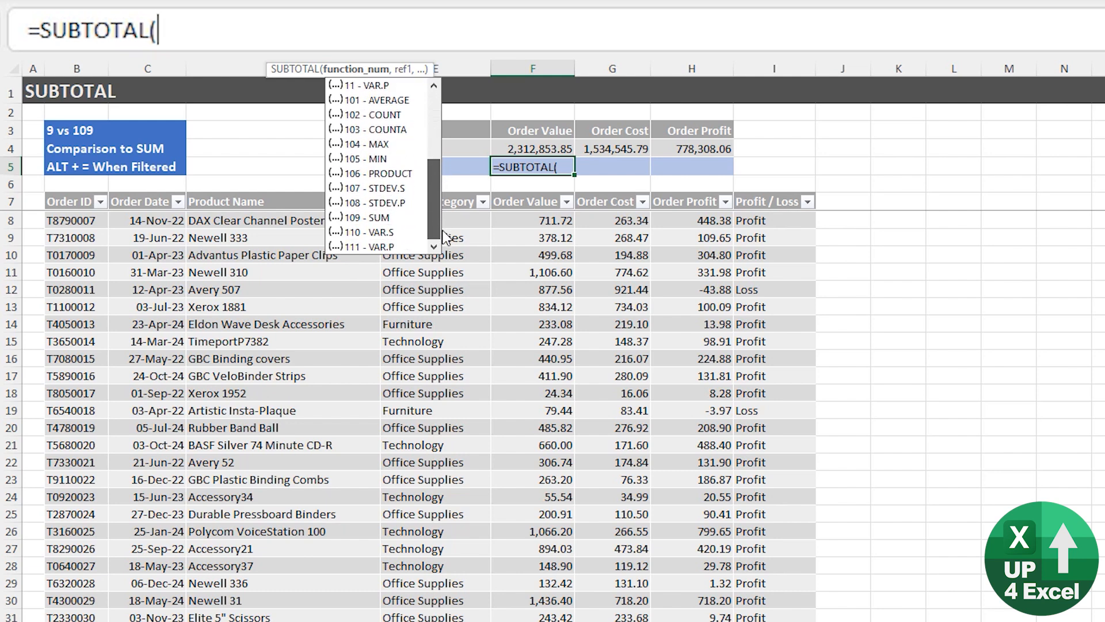
pyautogui.moveTo(442, 232); pyautogui.dragTo(437, 112)
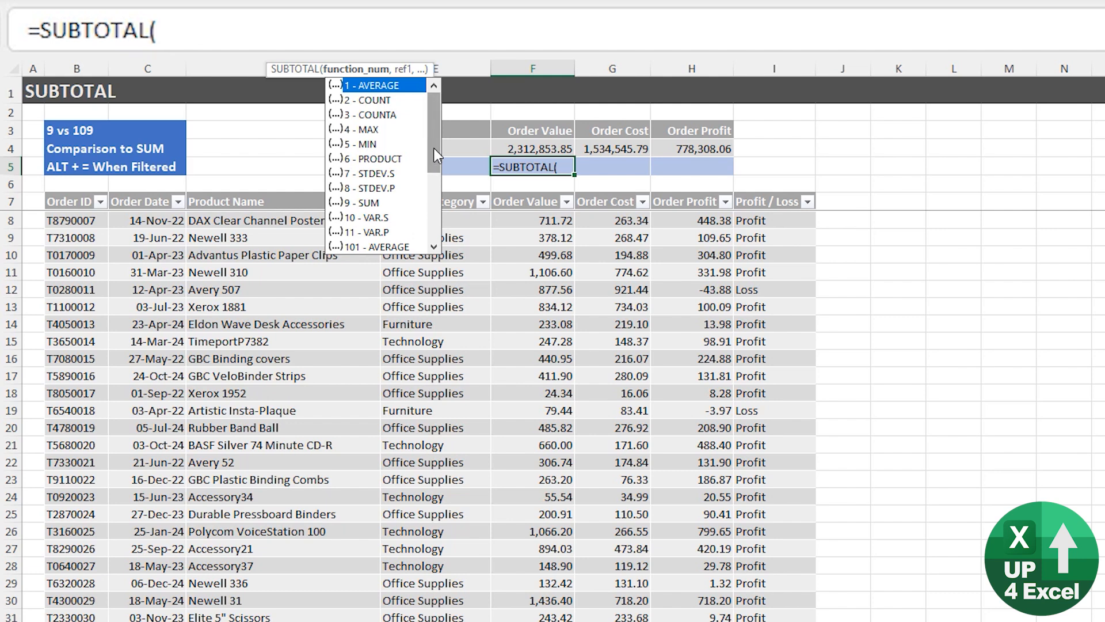
pyautogui.scroll(-1, 434, 147)
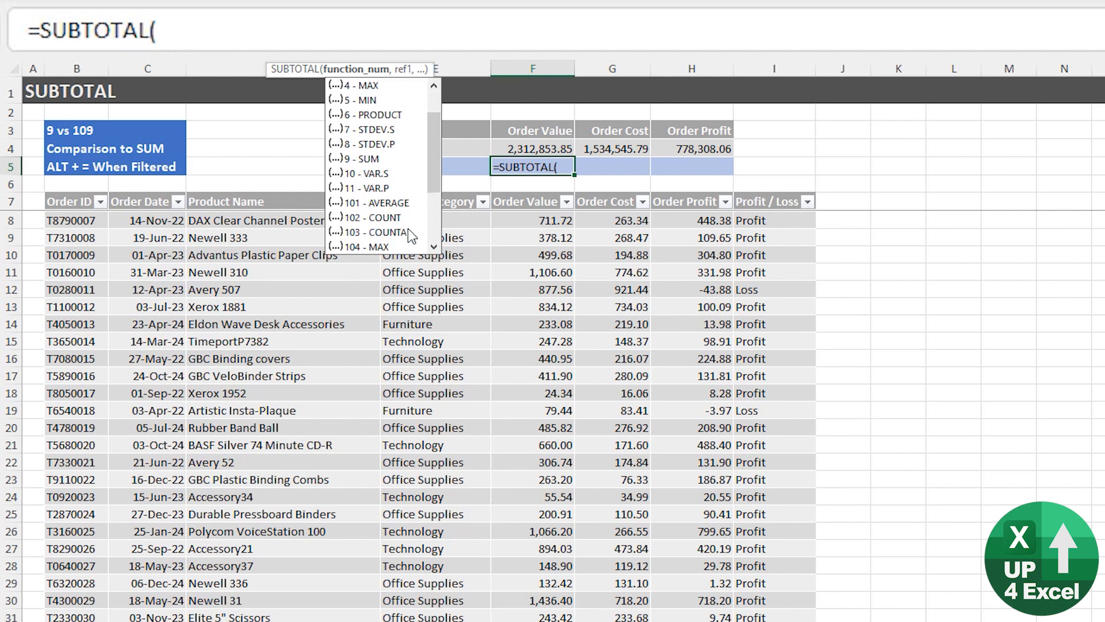
pyautogui.click(388, 164)
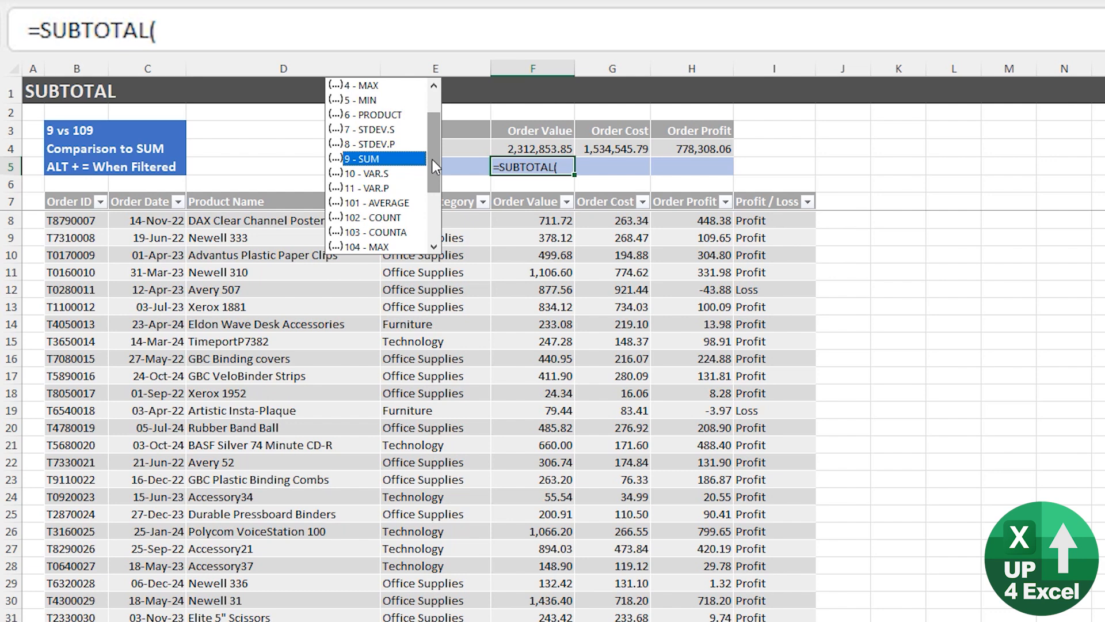
pyautogui.moveTo(432, 159); pyautogui.dragTo(433, 206)
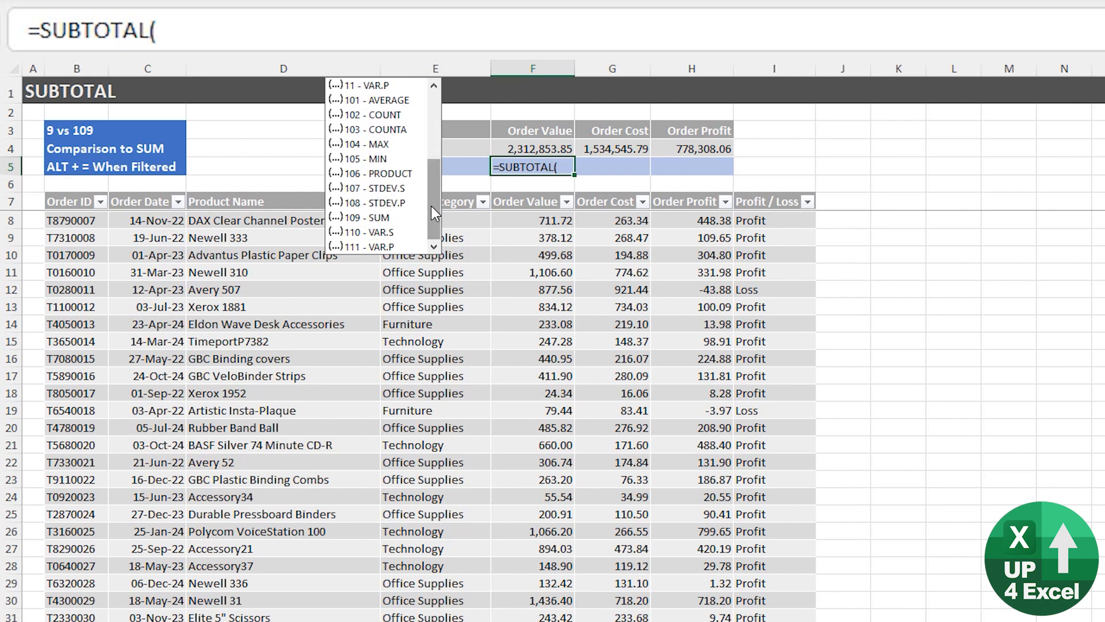
pyautogui.moveTo(430, 206); pyautogui.dragTo(436, 142)
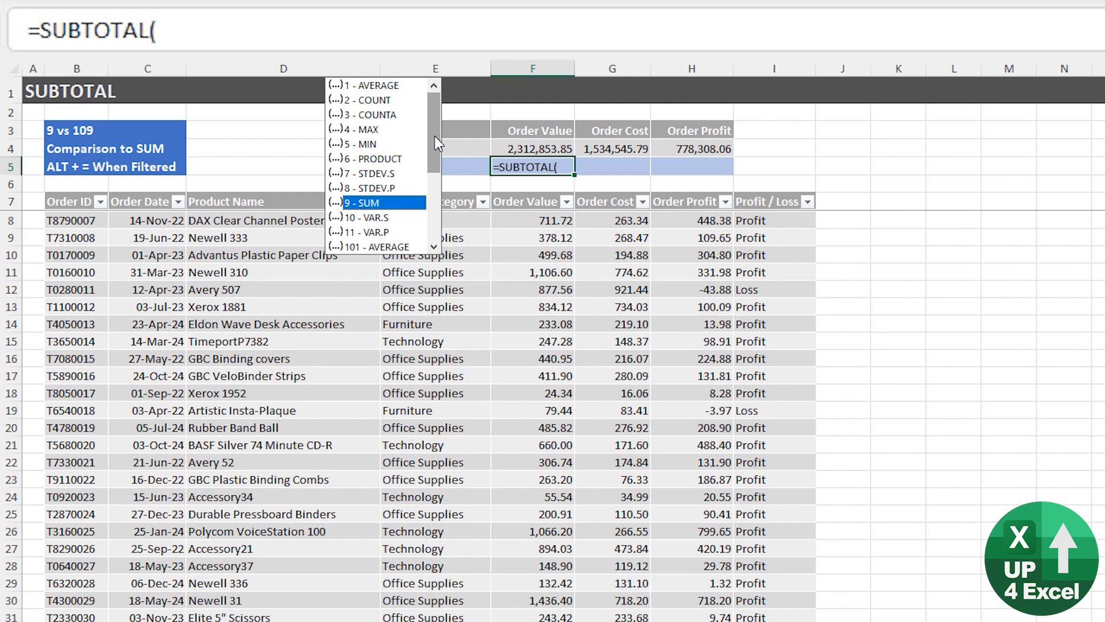
pyautogui.doubleClick(362, 203)
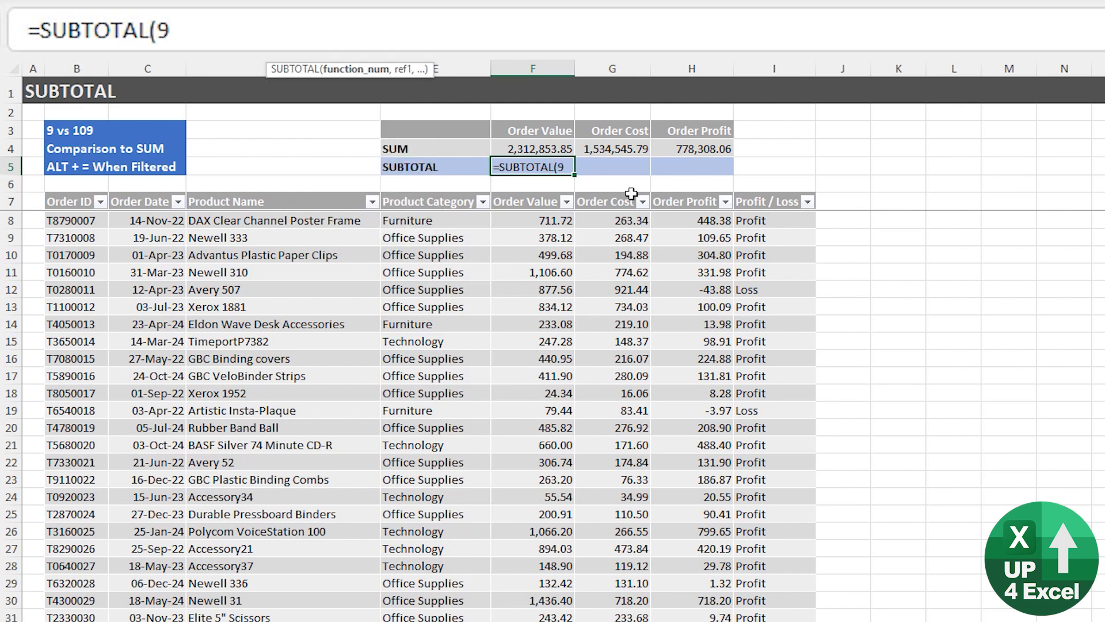
# Set the SUBTOTAL reference to the Order Values in F8:F5007 and complete the formula in F5.
pyautogui.write(',')
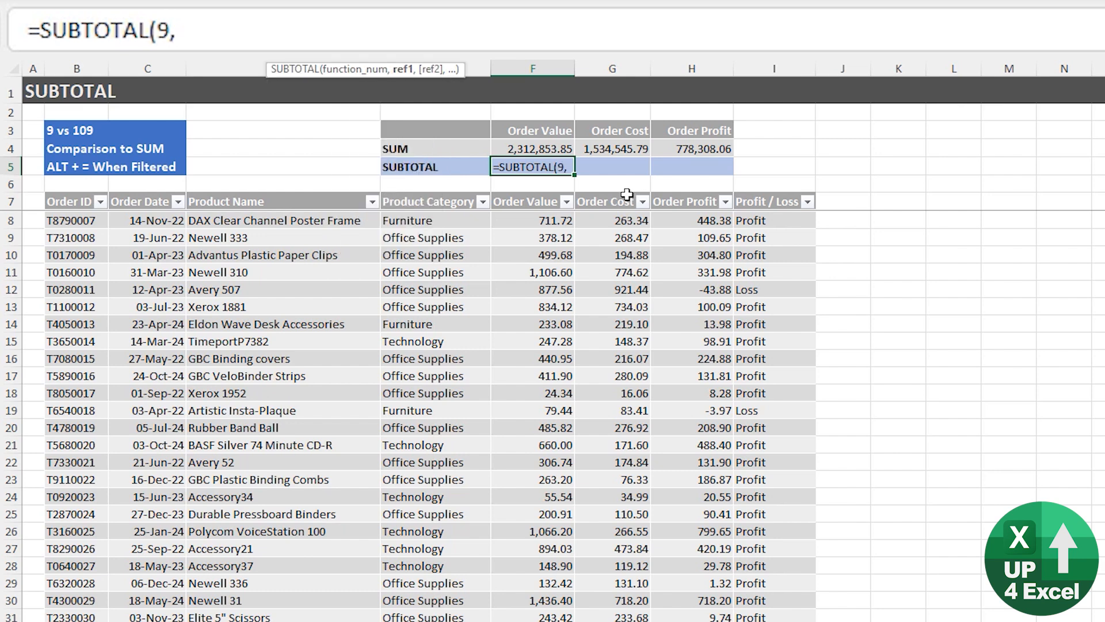
pyautogui.click(539, 213)
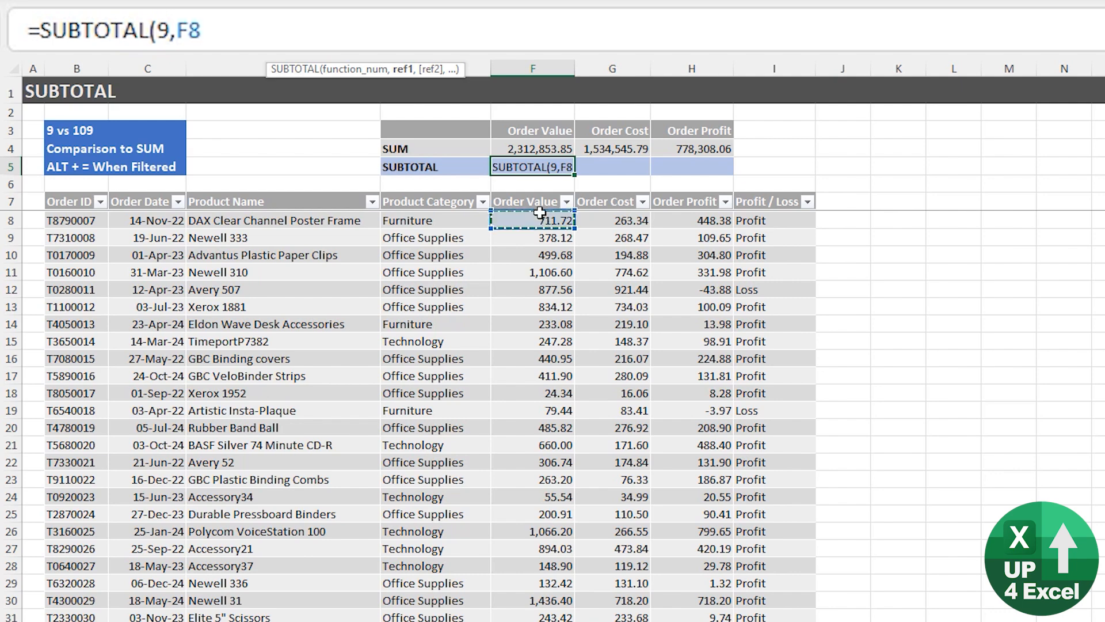
pyautogui.hotkey('ctrl', 'shift', 'Down')
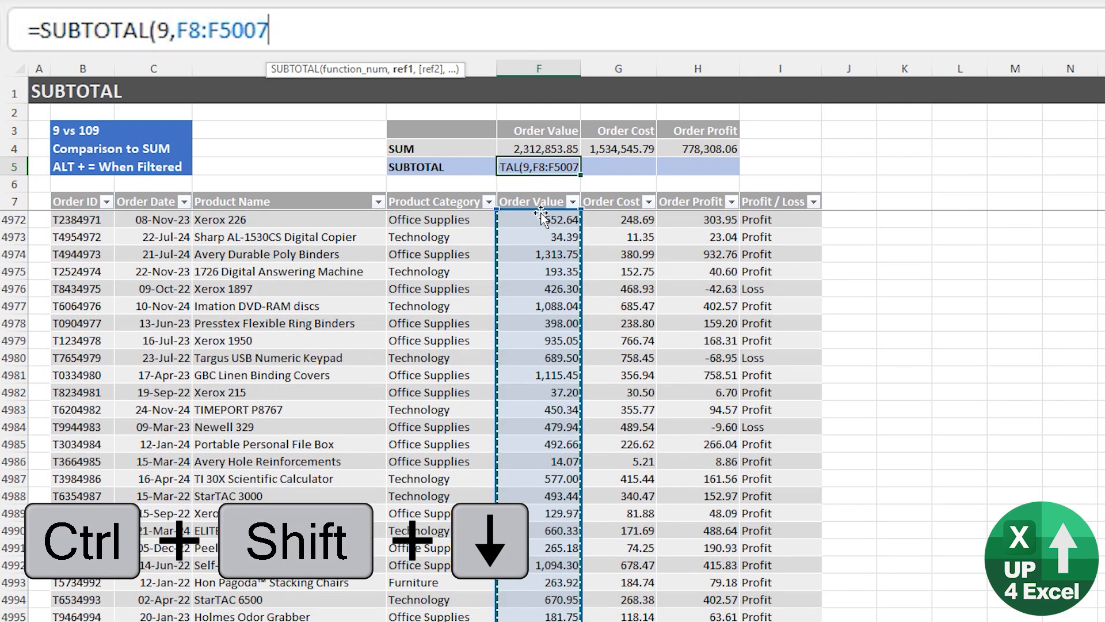
pyautogui.press('Return')
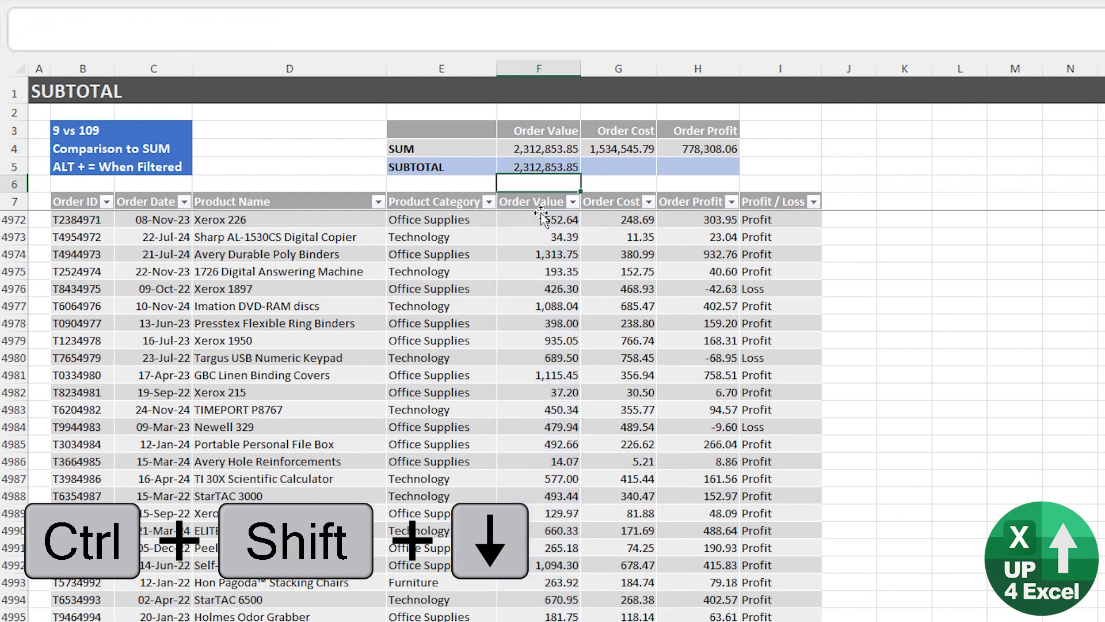
# Return to the summary cells and compare the SUM formula in F4 with the SUBTOTAL formula in F5.
pyautogui.press('Down')
pyautogui.press('Up')
pyautogui.press('Down')
pyautogui.press('Down')
pyautogui.press('Up')
pyautogui.press('Up')
pyautogui.press('Up')
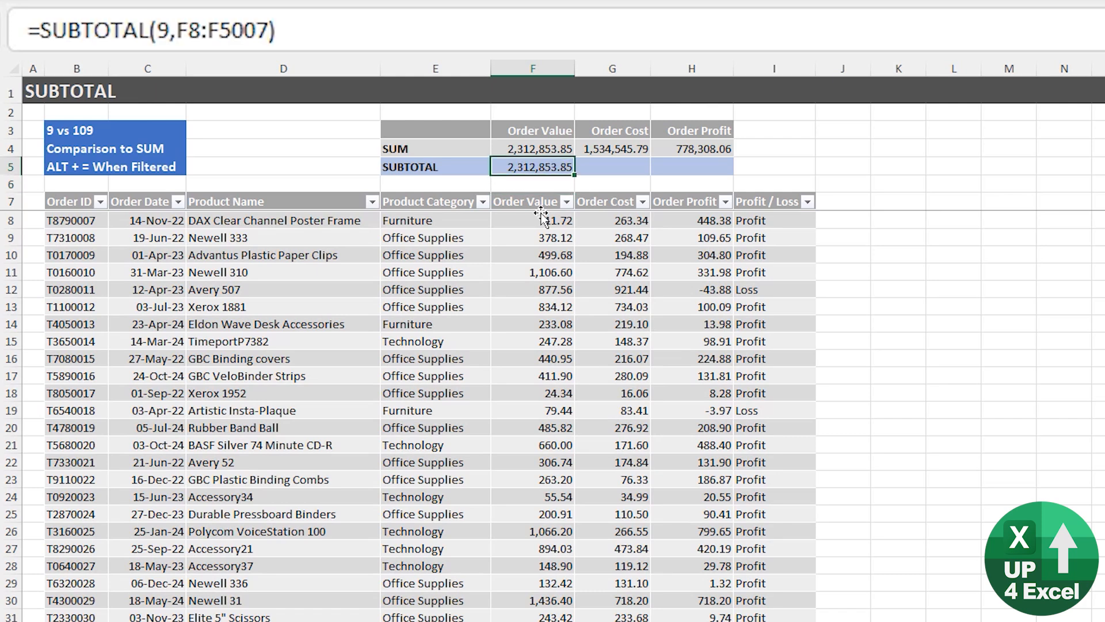
pyautogui.press('Up')
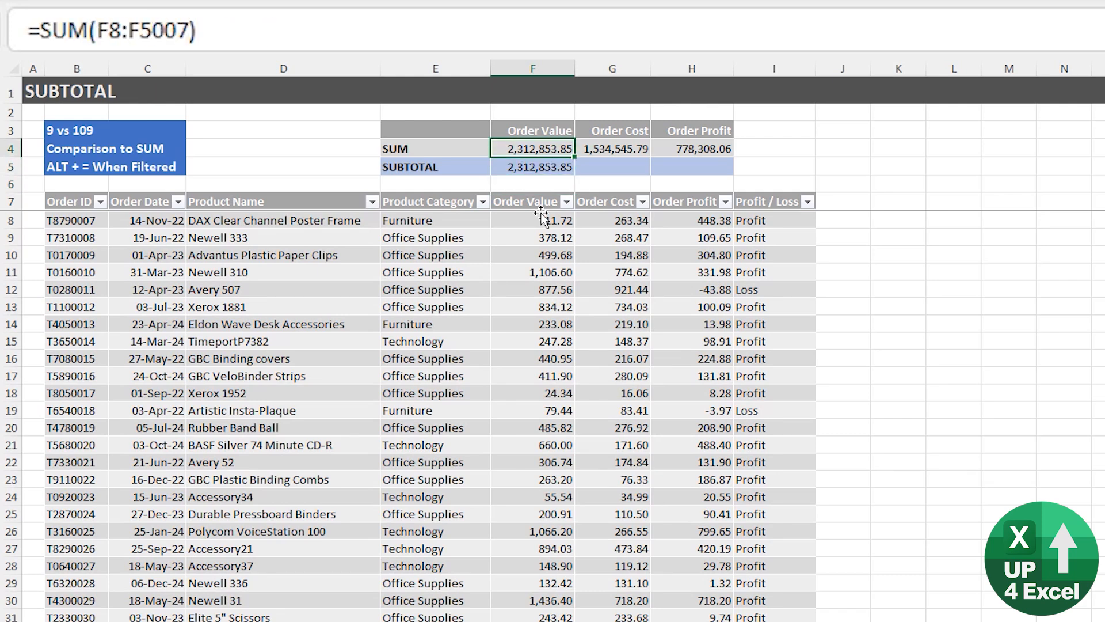
pyautogui.press('Down')
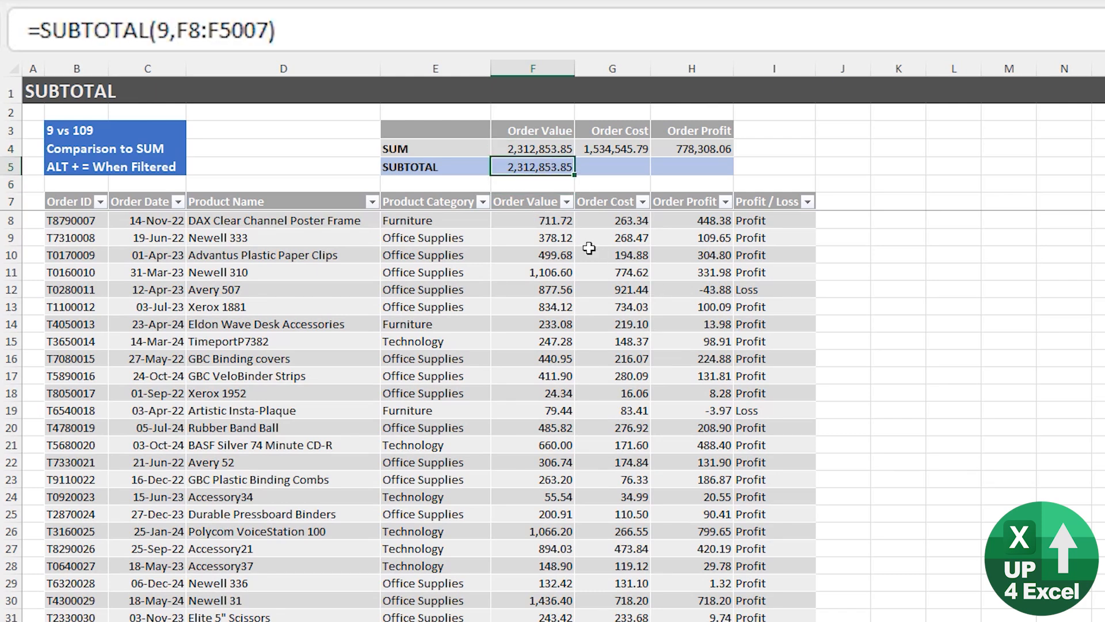
# Hide row 11, the Newell 310 order, in the order list.
pyautogui.click(555, 278)
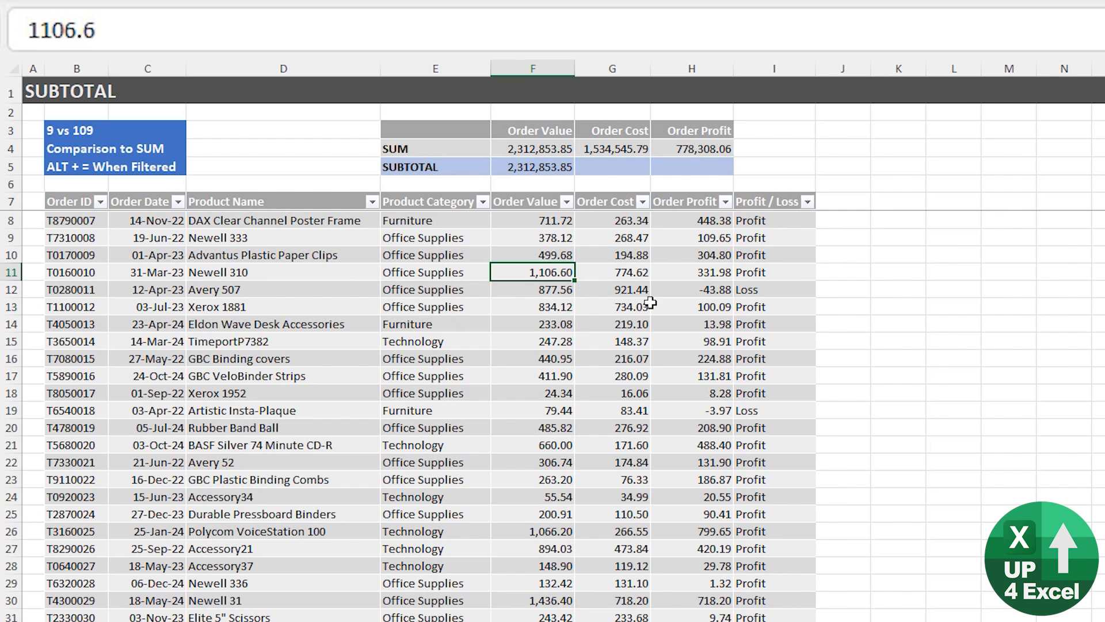
pyautogui.hotkey('ctrl', '9')
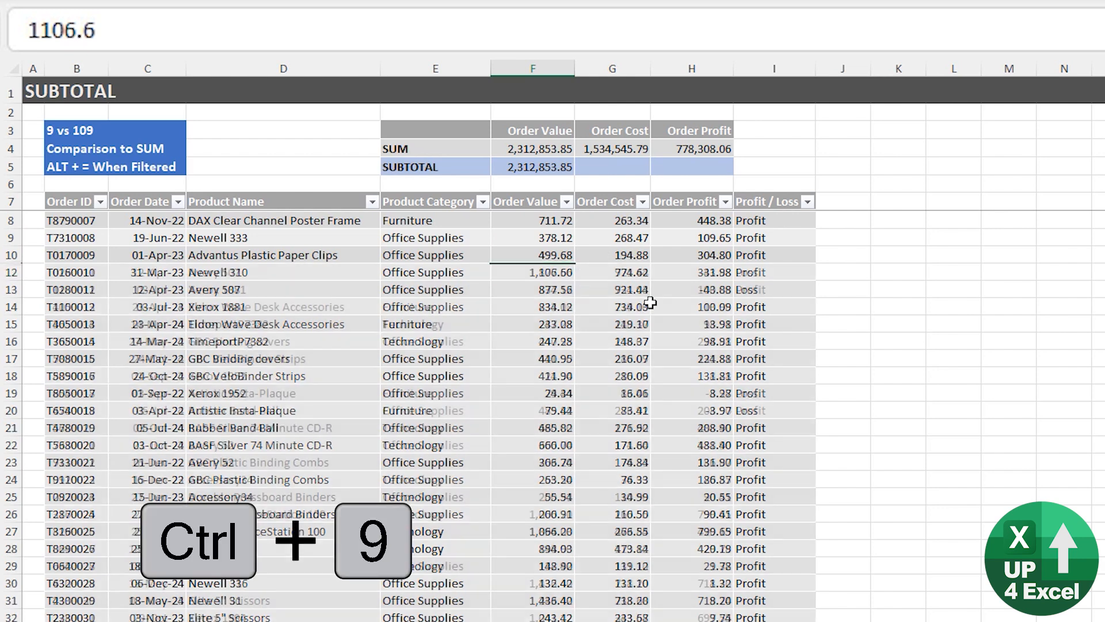
# Set the function number of the SUBTOTAL formula in F5 to 109 and compare it with the SUM in F4.
pyautogui.click(562, 168)
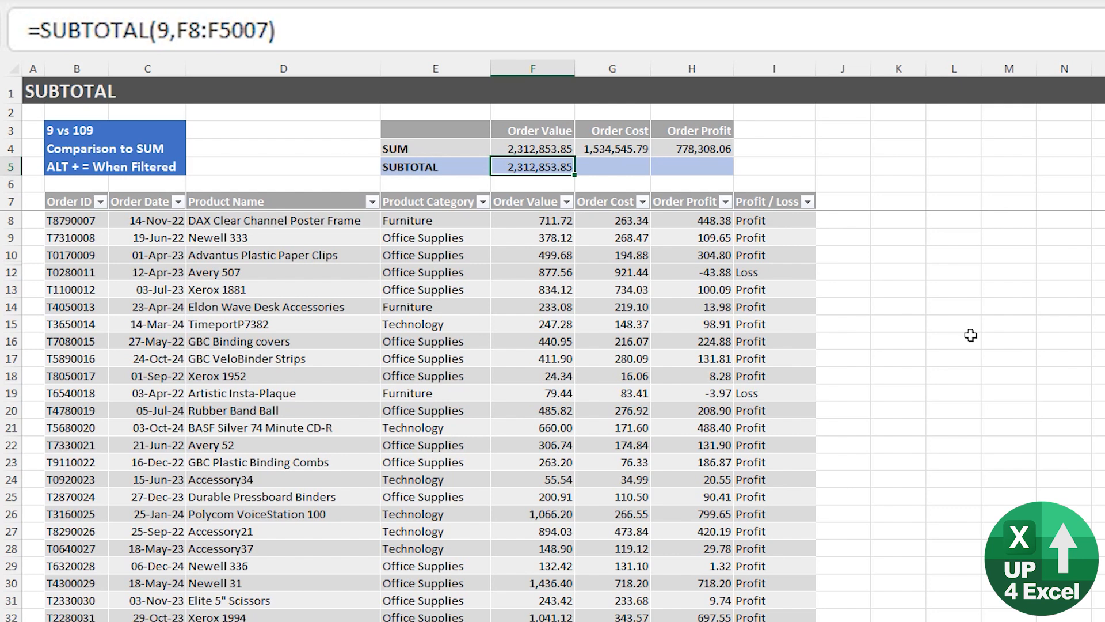
pyautogui.click(158, 30)
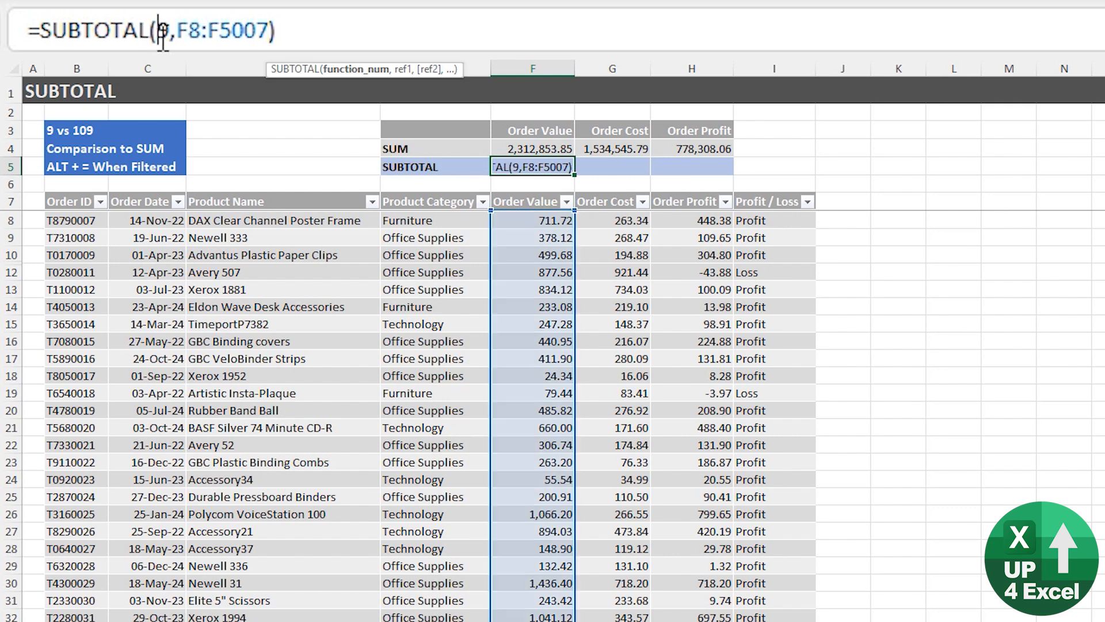
pyautogui.write('10')
pyautogui.press('Return')
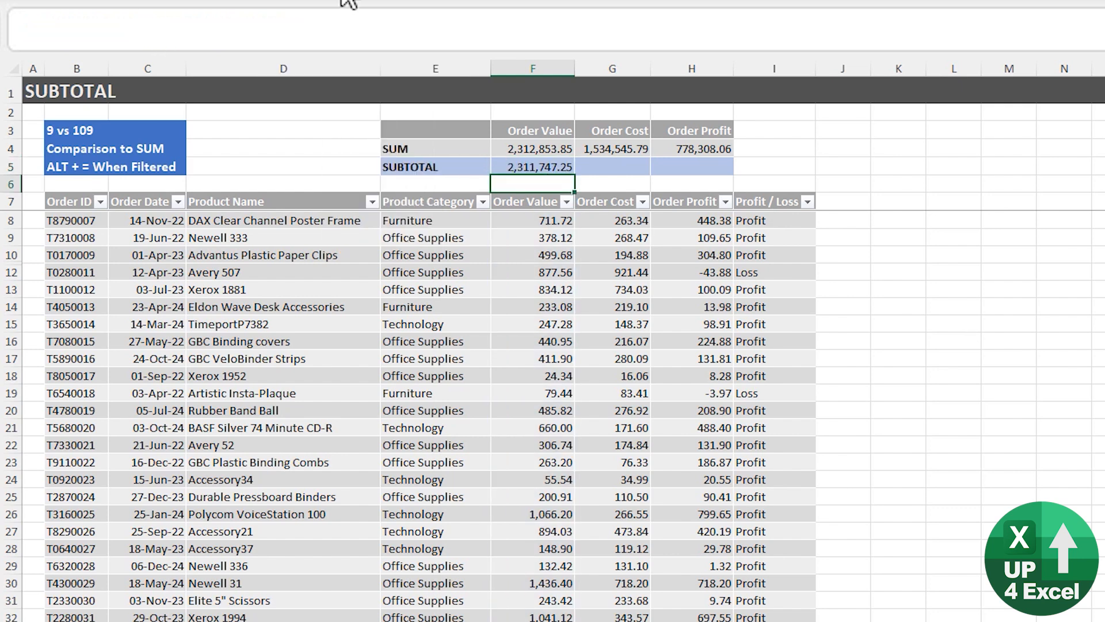
pyautogui.press('Up')
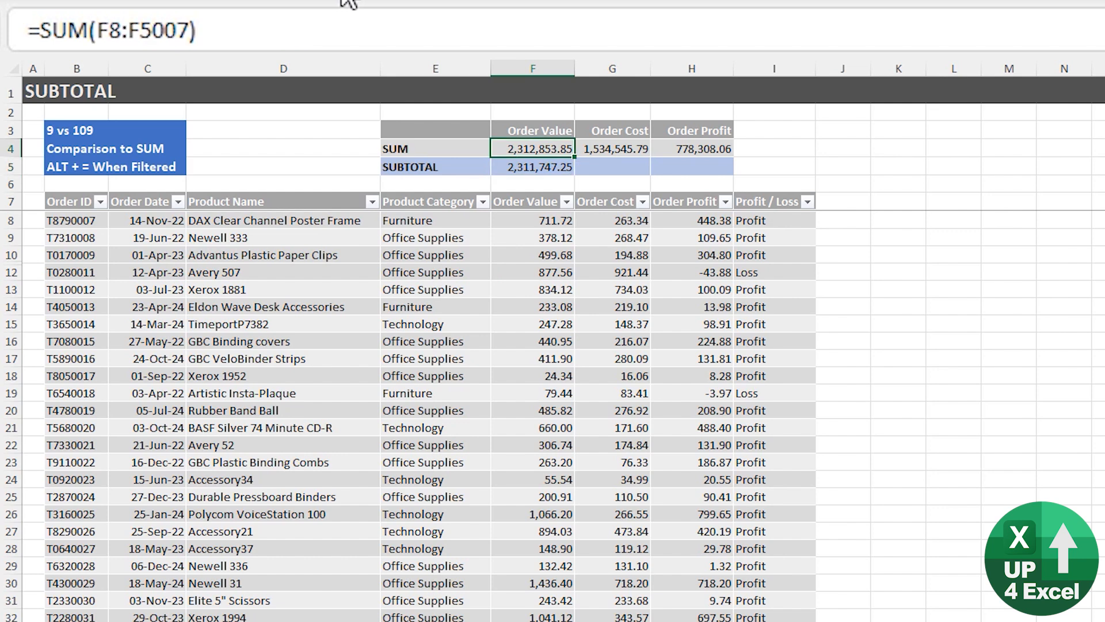
pyautogui.press('Down')
pyautogui.press('Up')
# Filter the order list's Product Category column to show only Furniture.
pyautogui.click(468, 237)
pyautogui.click(485, 200)
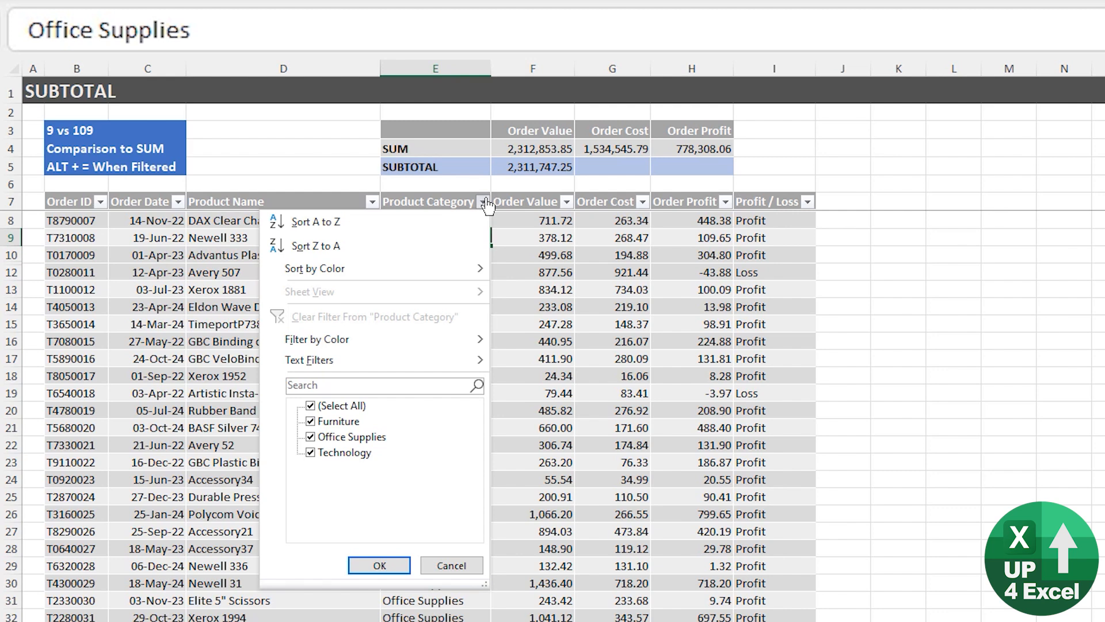
pyautogui.click(322, 405)
pyautogui.click(328, 421)
pyautogui.click(380, 566)
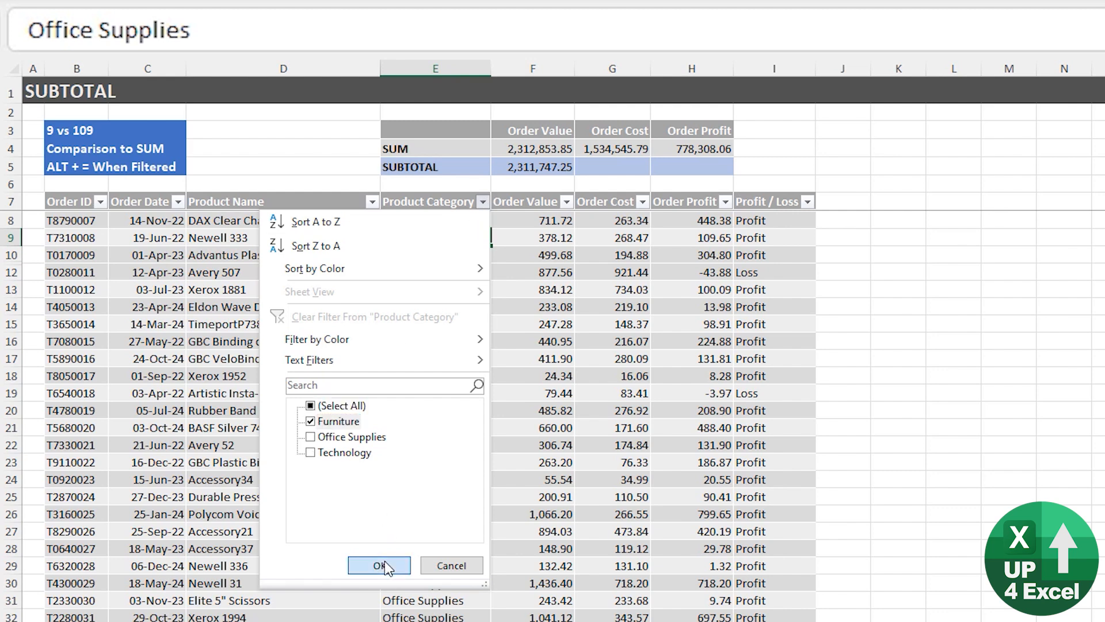
# Hide row 34, the SAFCO Folding Chair Trolley order, and check the SUBTOTAL in F5.
pyautogui.click(550, 170)
pyautogui.click(553, 273)
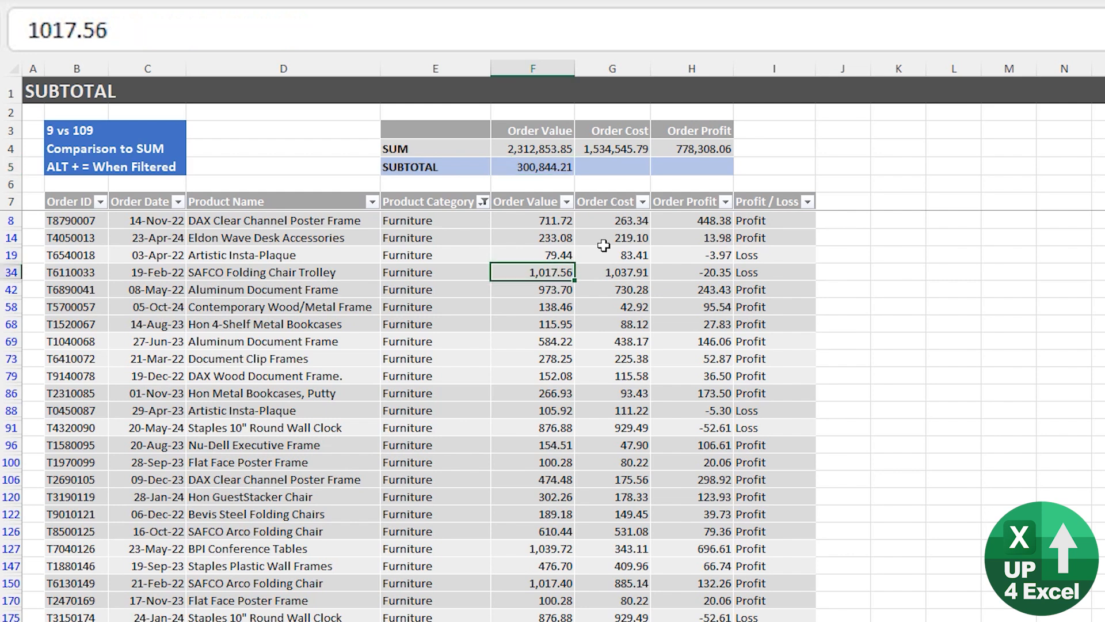
pyautogui.hotkey('ctrl', '9')
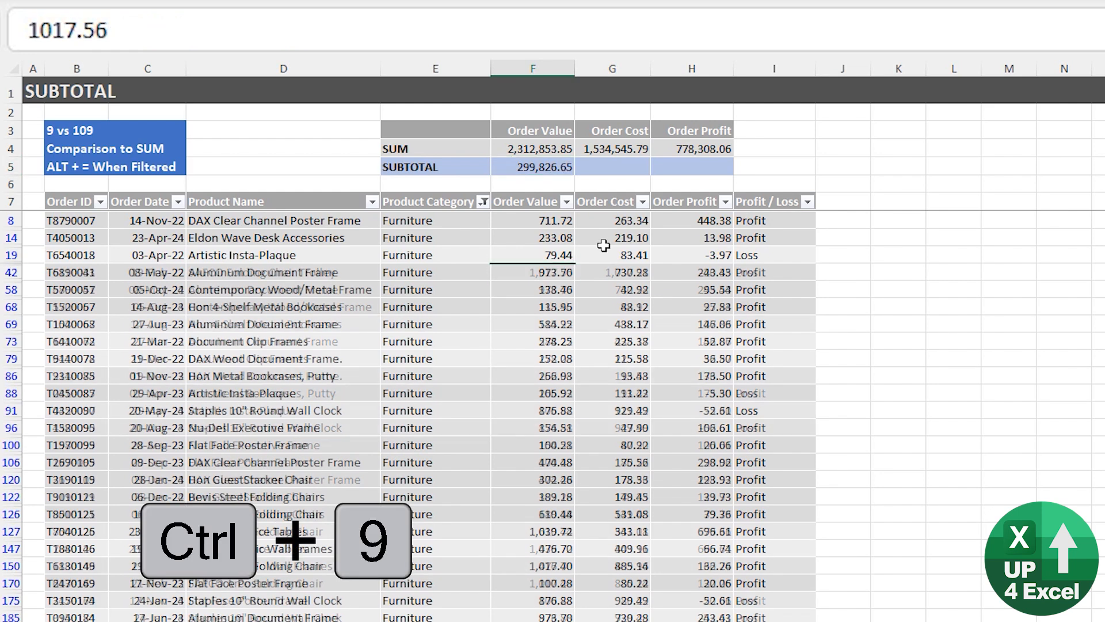
pyautogui.press('Up')
pyautogui.click(542, 168)
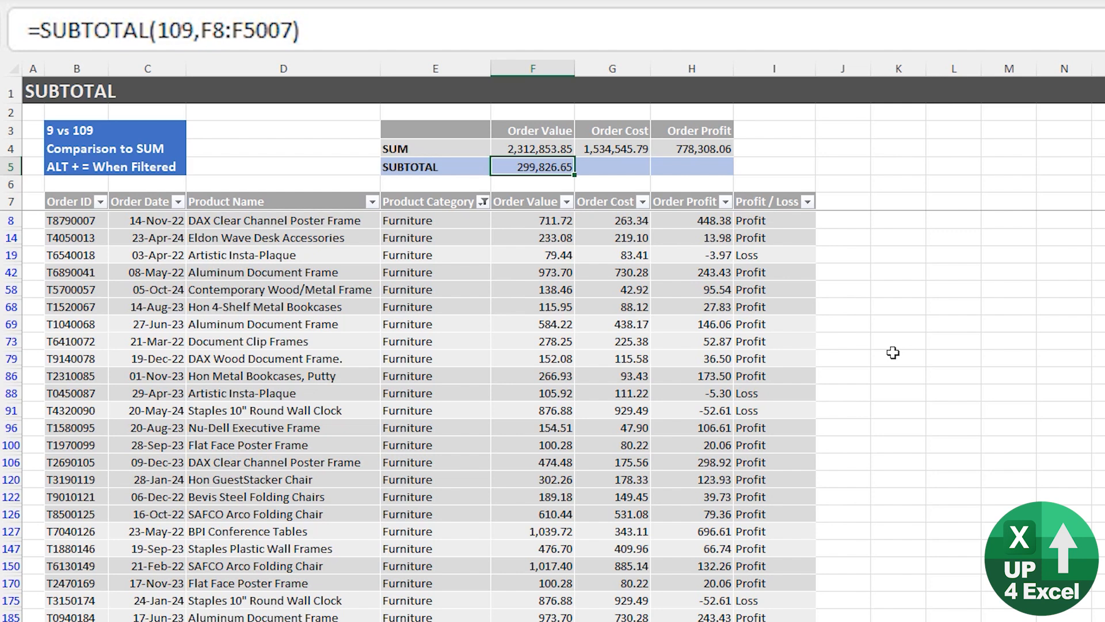
# Compare the SUM formula in F4 with the SUBTOTAL formula in F5 for the filtered order list.
pyautogui.press('Up')
pyautogui.press('Left')
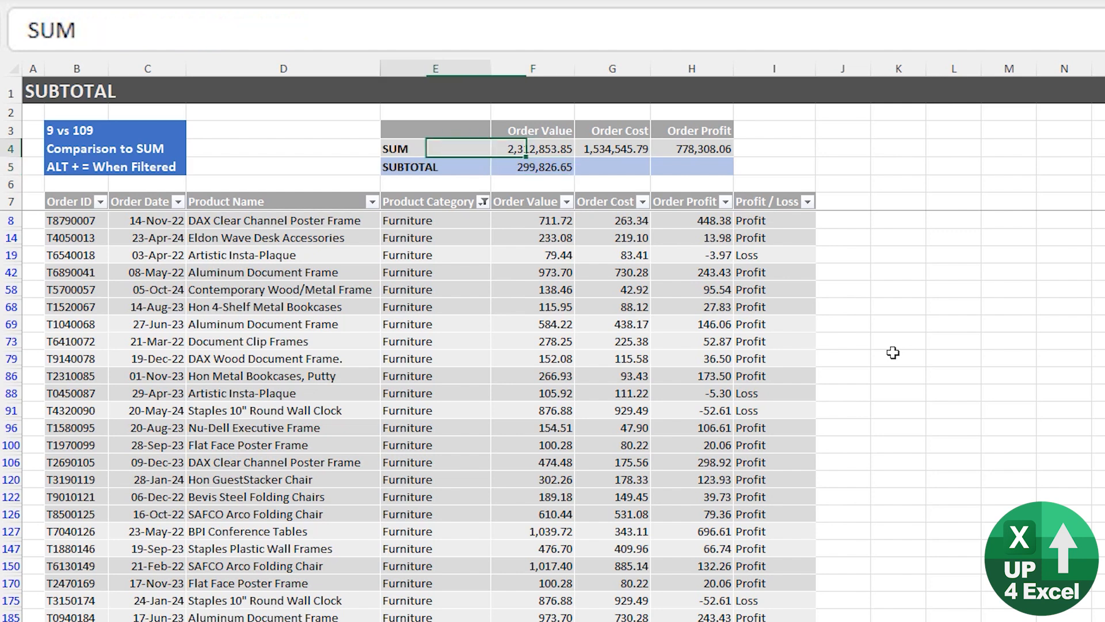
pyautogui.press('Right')
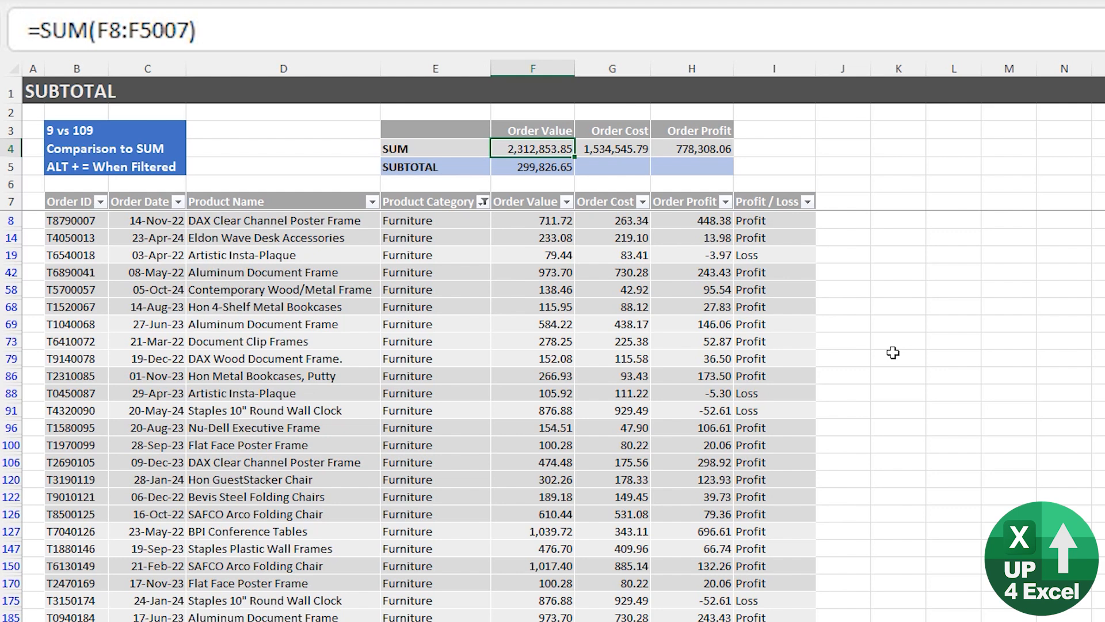
pyautogui.press('Down')
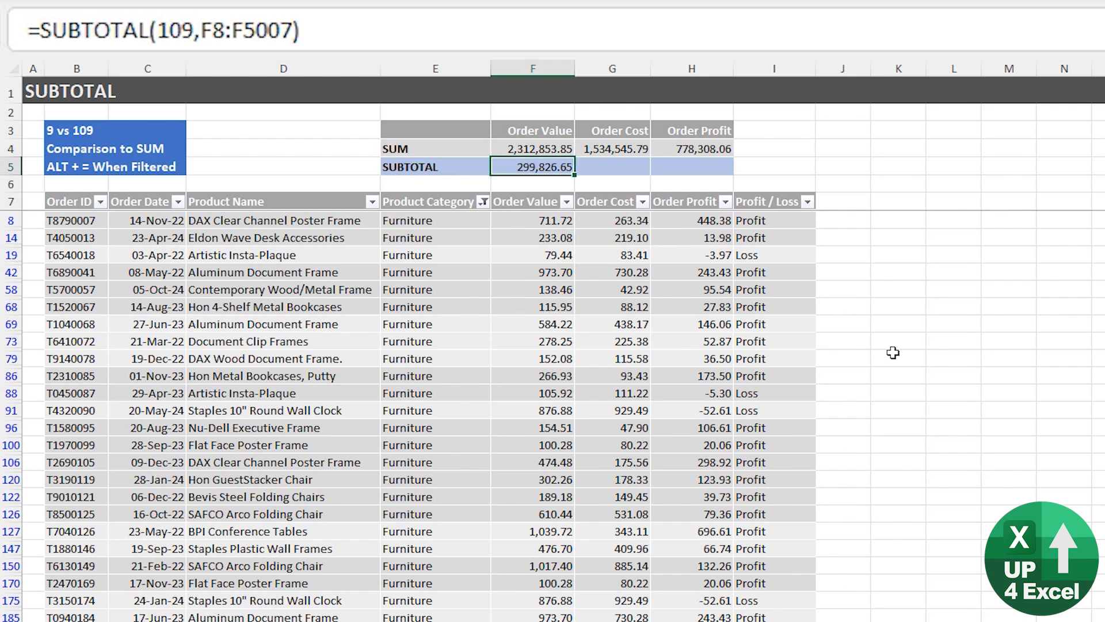
pyautogui.press('Up')
pyautogui.press('Down')
pyautogui.press('Up')
pyautogui.press('Down')
pyautogui.press('Down')
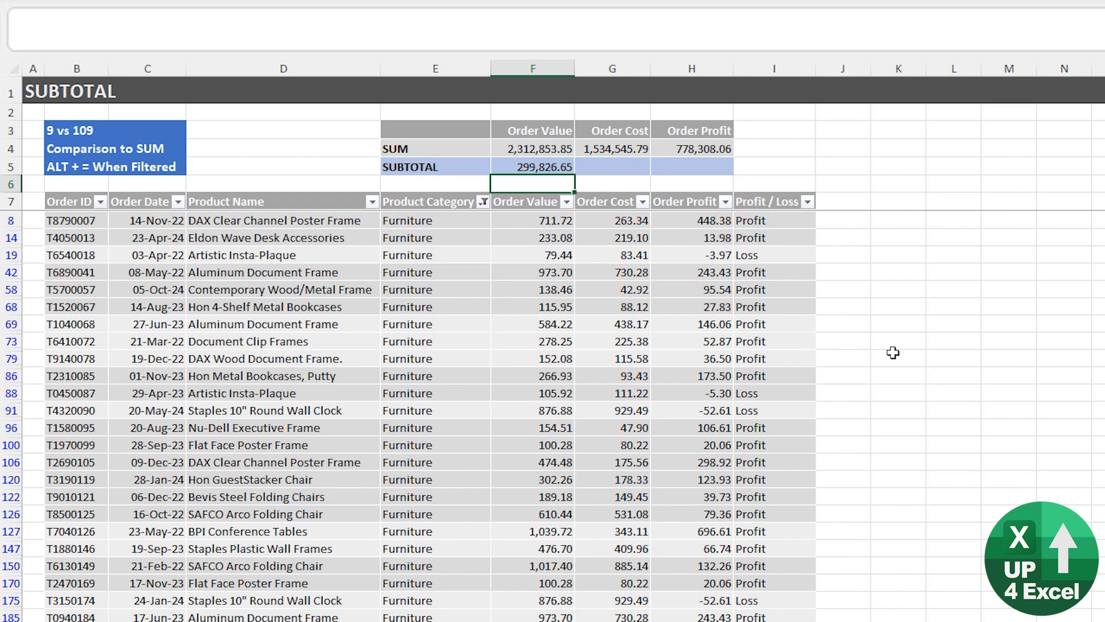
# Calculate the subtotal's share of the overall sum in F6 with =F5/F4 and format it as a percentage.
pyautogui.write('=')
pyautogui.press('Up')
pyautogui.write('/')
pyautogui.press('Up')
pyautogui.press('Up')
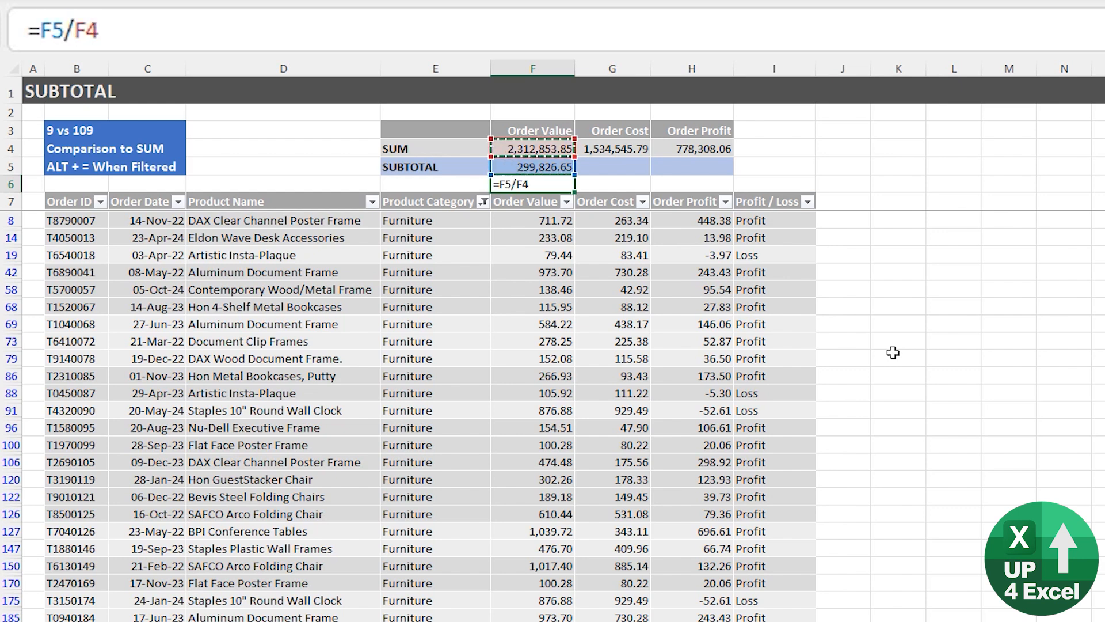
pyautogui.press('Return')
pyautogui.press('Up')
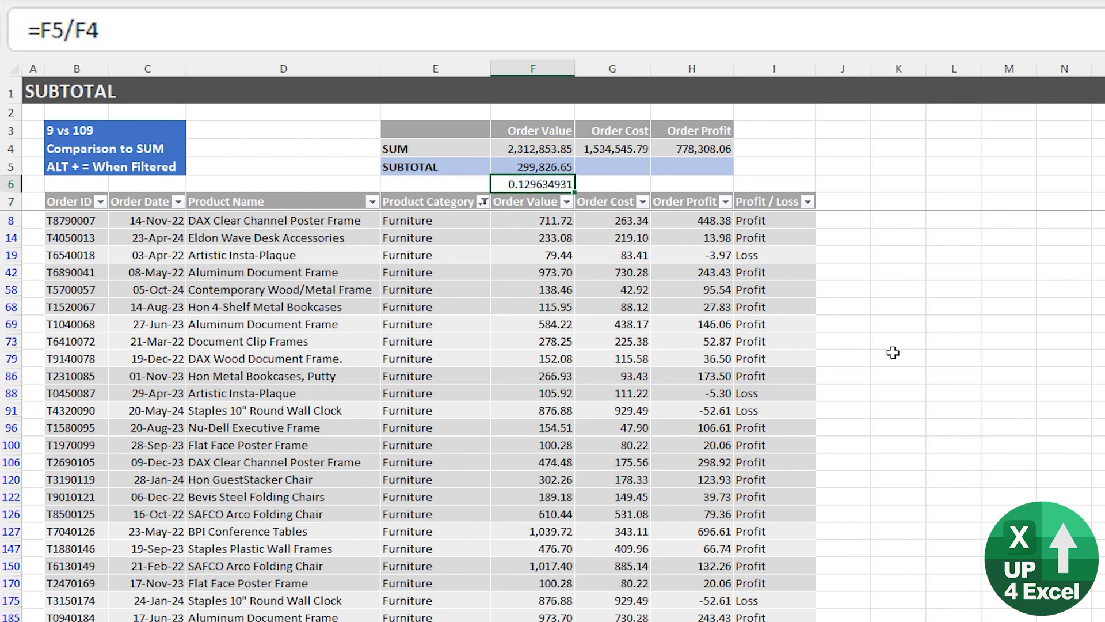
pyautogui.hotkey('ctrl', 'shift', '5')
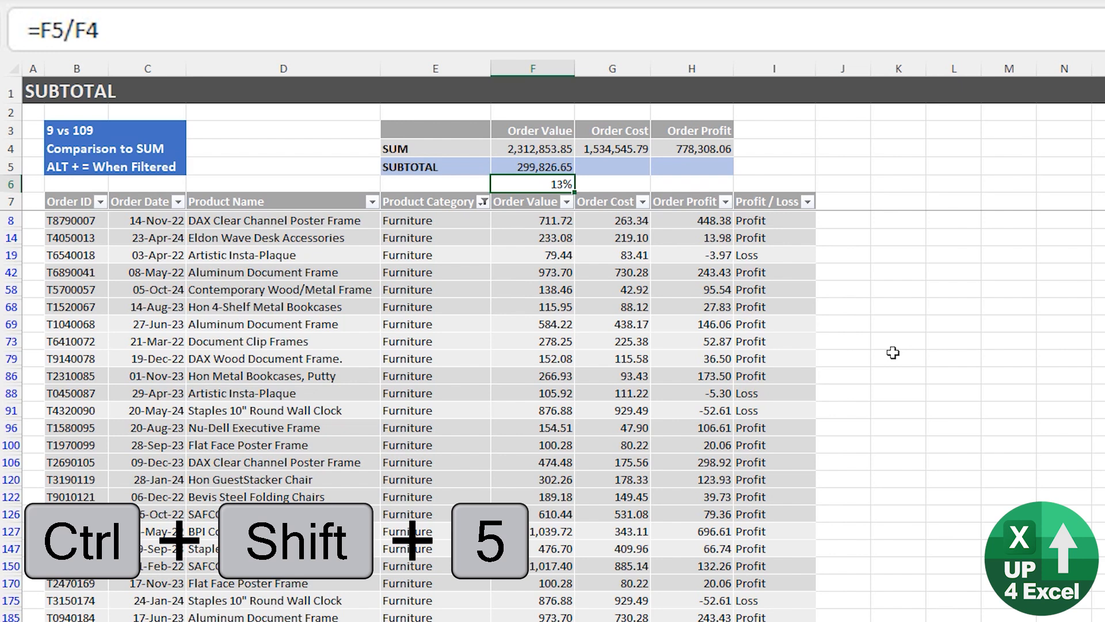
# Insert an AutoSum SUBTOTAL in G5 with function number 9 over the filtered Order Costs G8:G4998.
pyautogui.press('Up')
pyautogui.press('Right')
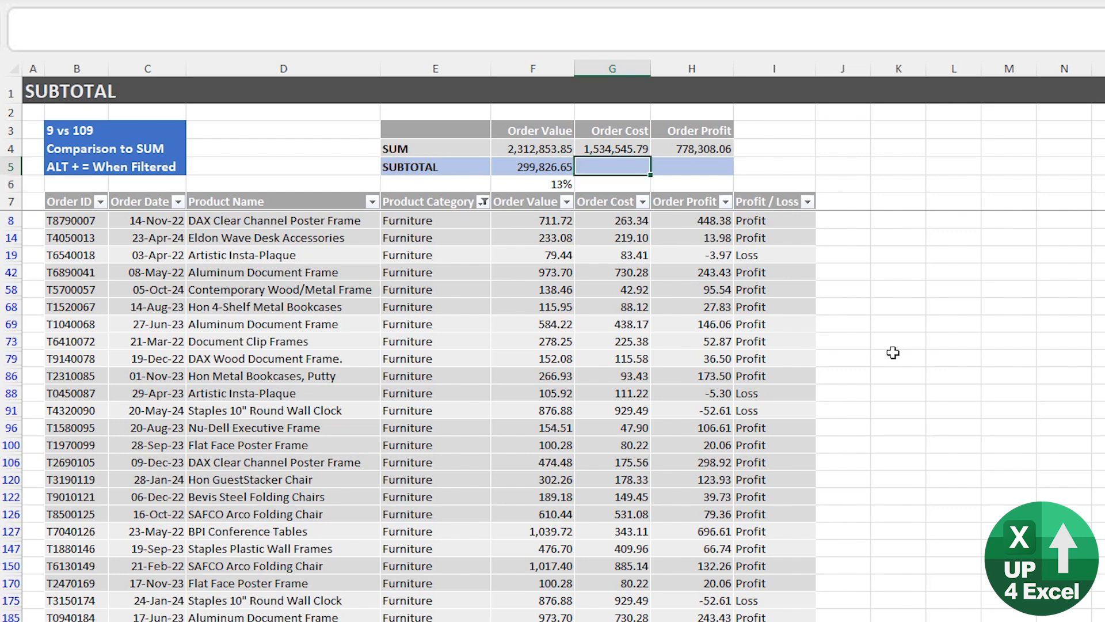
pyautogui.hotkey('alt', '=')
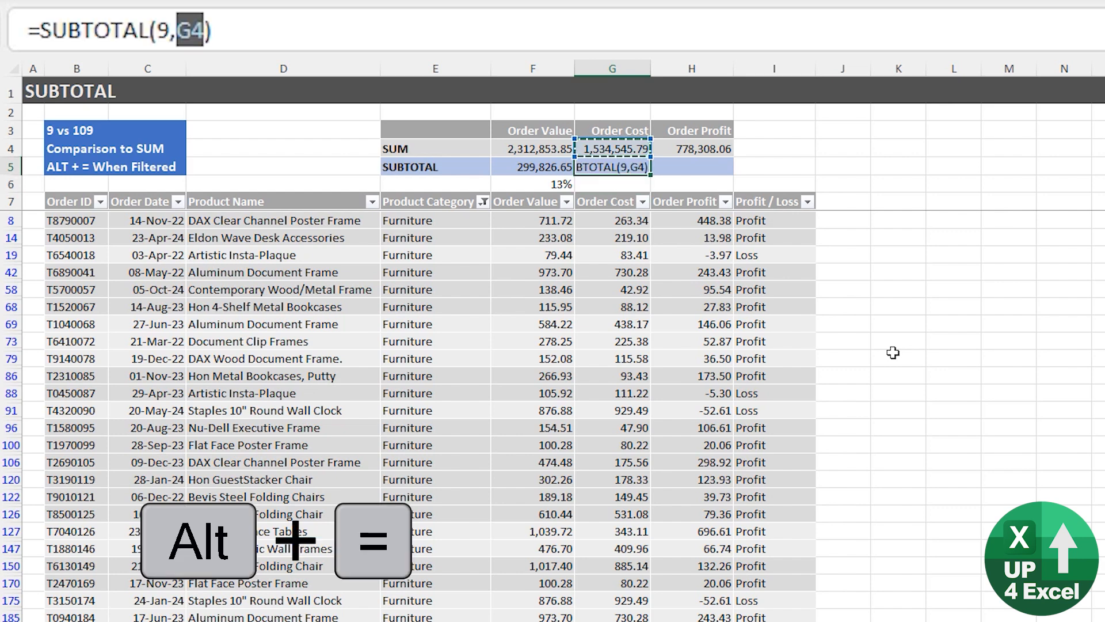
pyautogui.press('Down')
pyautogui.press('Down')
pyautogui.press('Down')
pyautogui.press('Down')
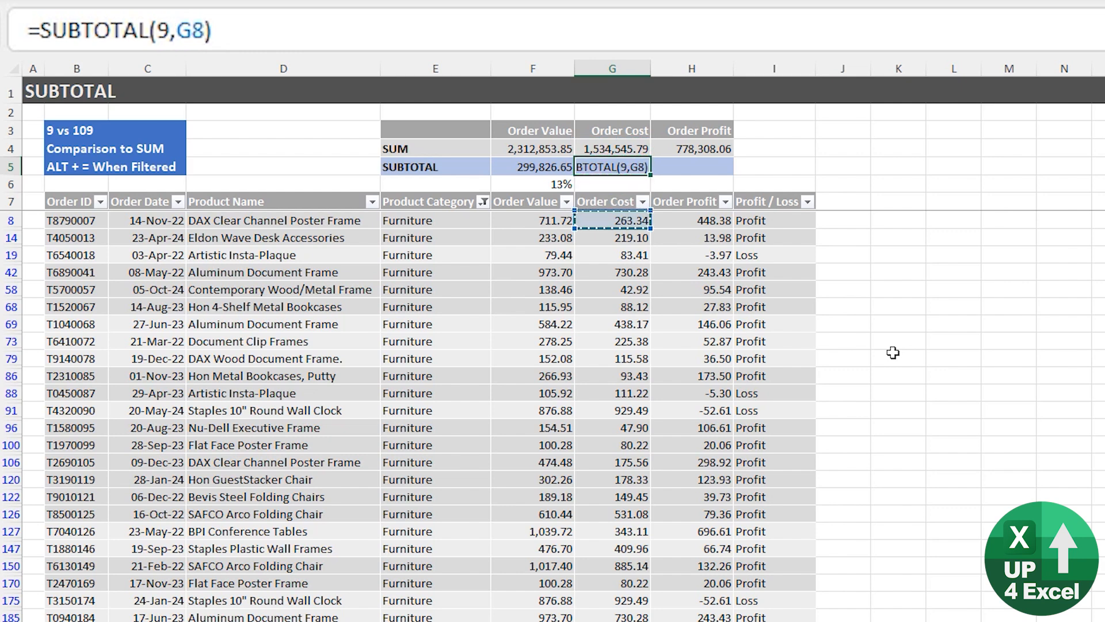
pyautogui.press('Up')
pyautogui.press('Down')
pyautogui.hotkey('ctrl', 'shift', 'Down')
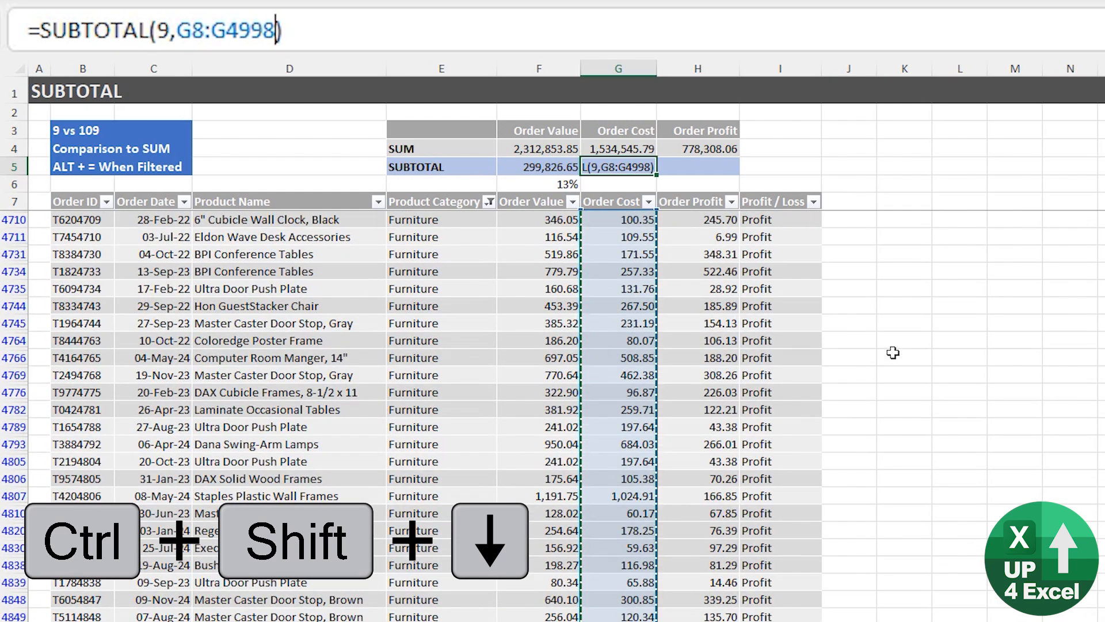
pyautogui.scroll(-9, 311, 357)
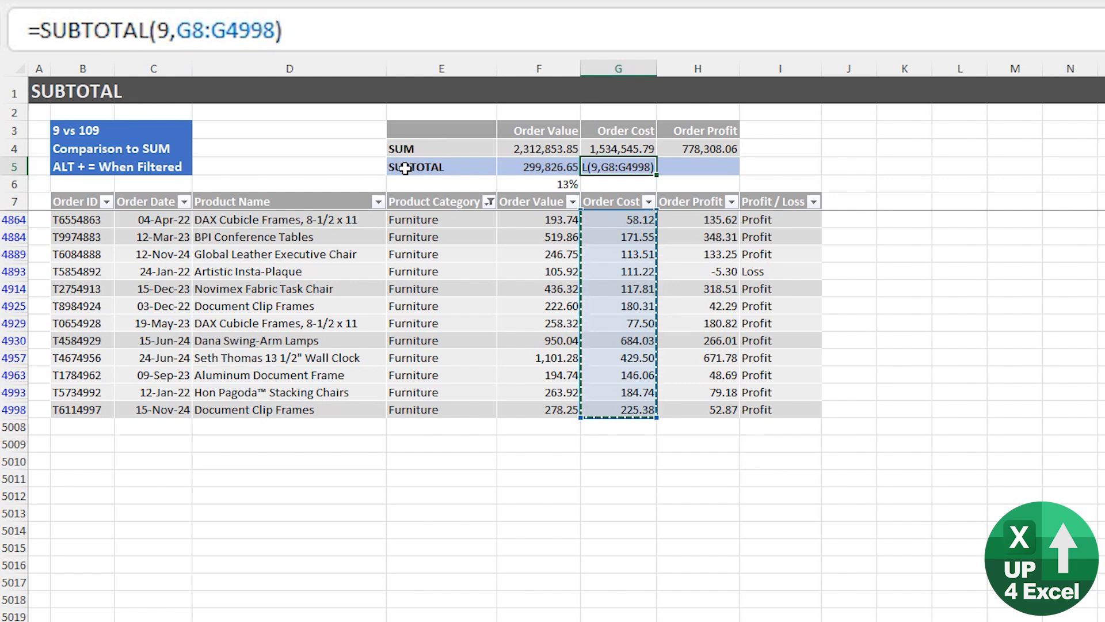
pyautogui.press('Return')
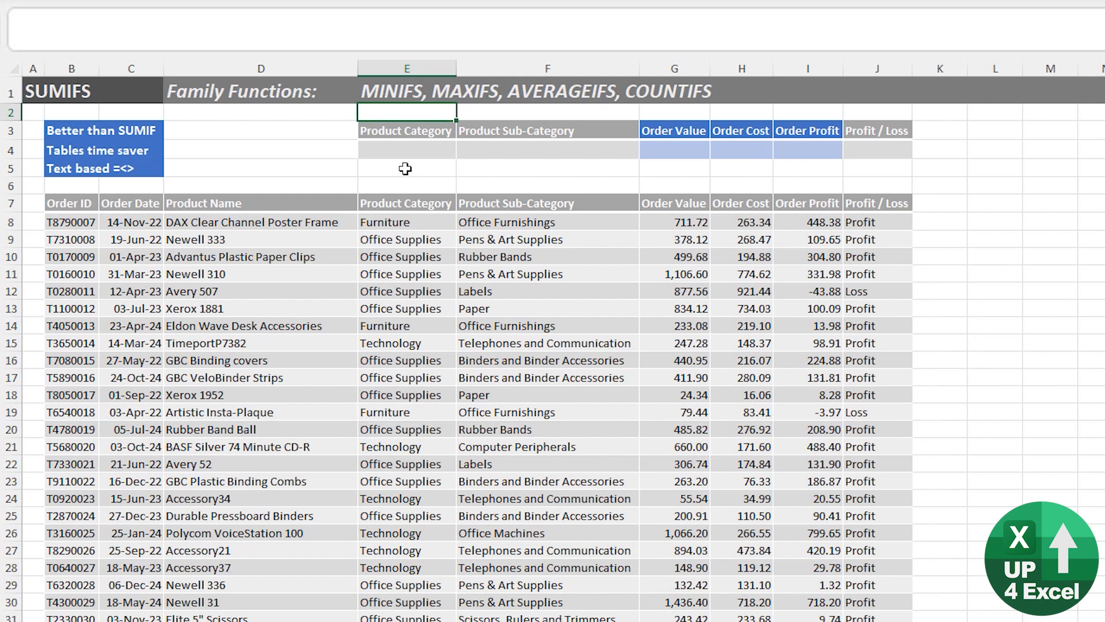
# On the SUMIFS sheet, examine the "Better than SUMIF" note and the Order Value and Product Category columns.
pyautogui.press('Down')
pyautogui.press('Left')
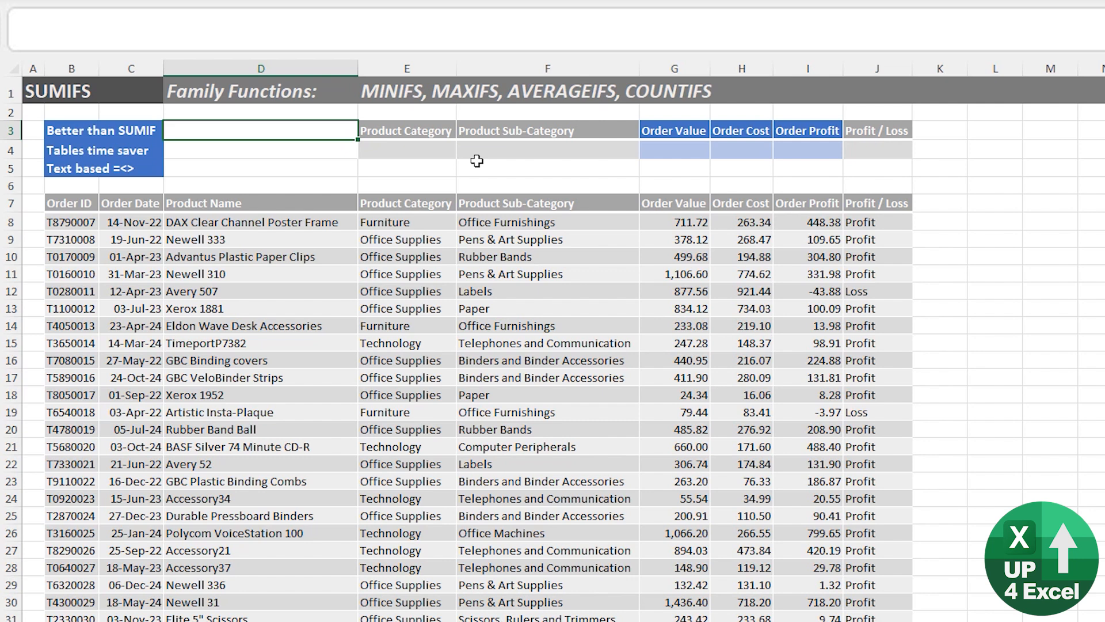
pyautogui.press('Left')
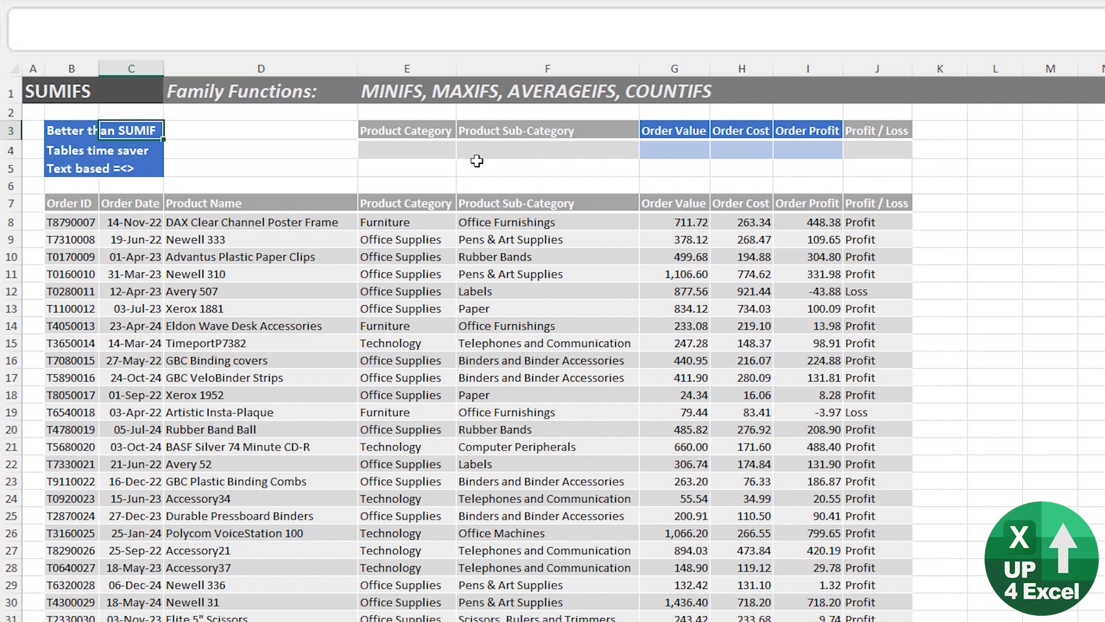
pyautogui.press('Left')
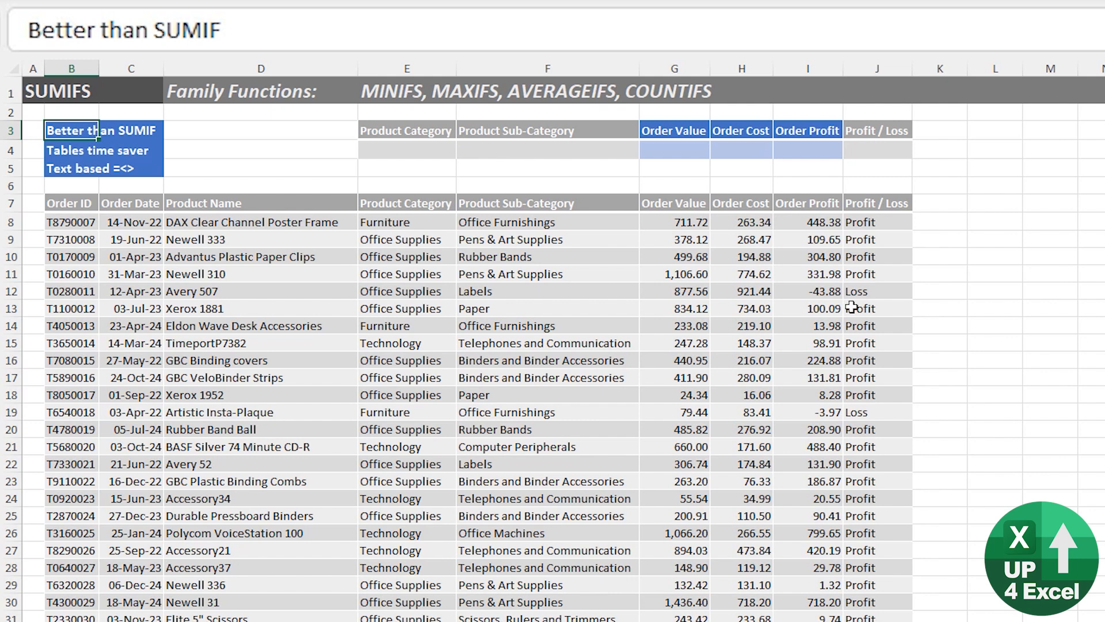
pyautogui.moveTo(667, 221); pyautogui.dragTo(677, 408)
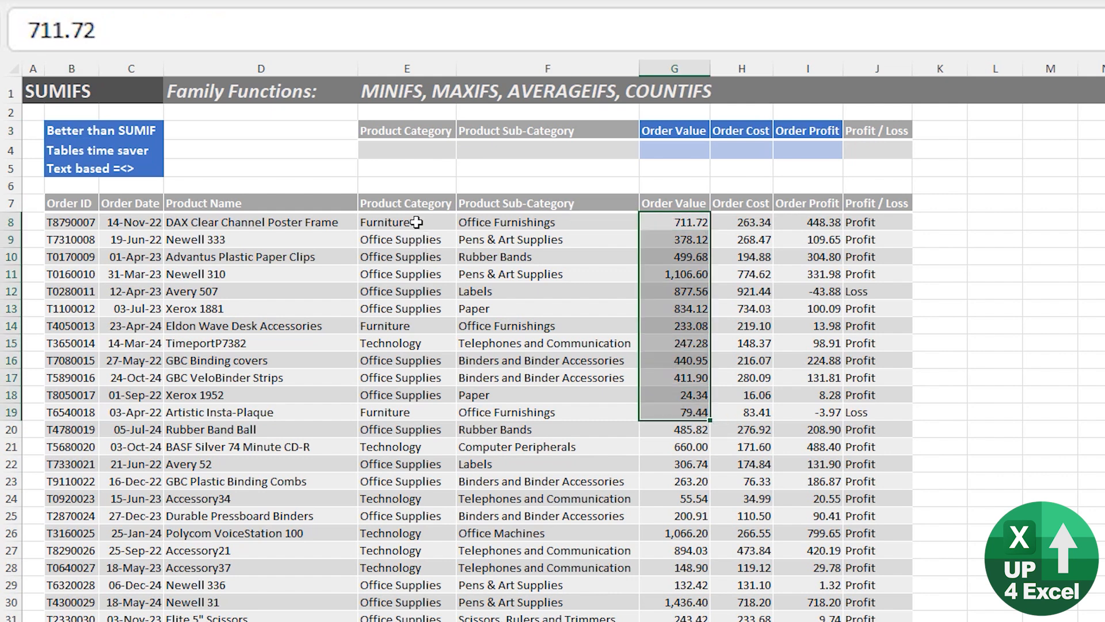
pyautogui.moveTo(411, 206); pyautogui.dragTo(404, 411)
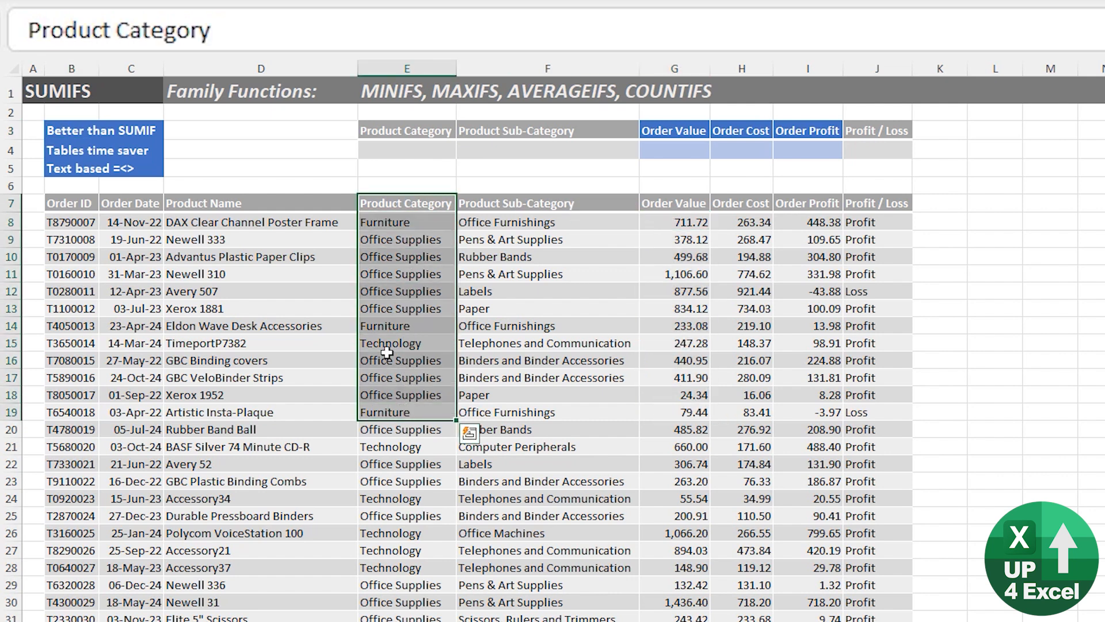
pyautogui.moveTo(394, 224); pyautogui.dragTo(393, 394)
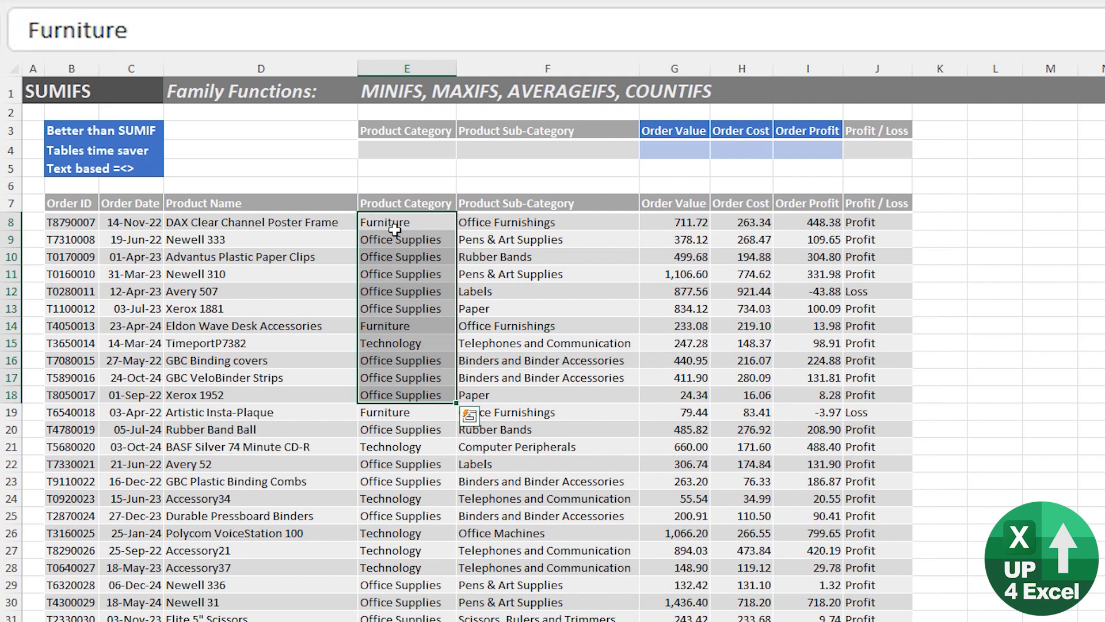
# Choose Furniture as the Product Category criterion in E4.
pyautogui.click(424, 149)
pyautogui.click(464, 151)
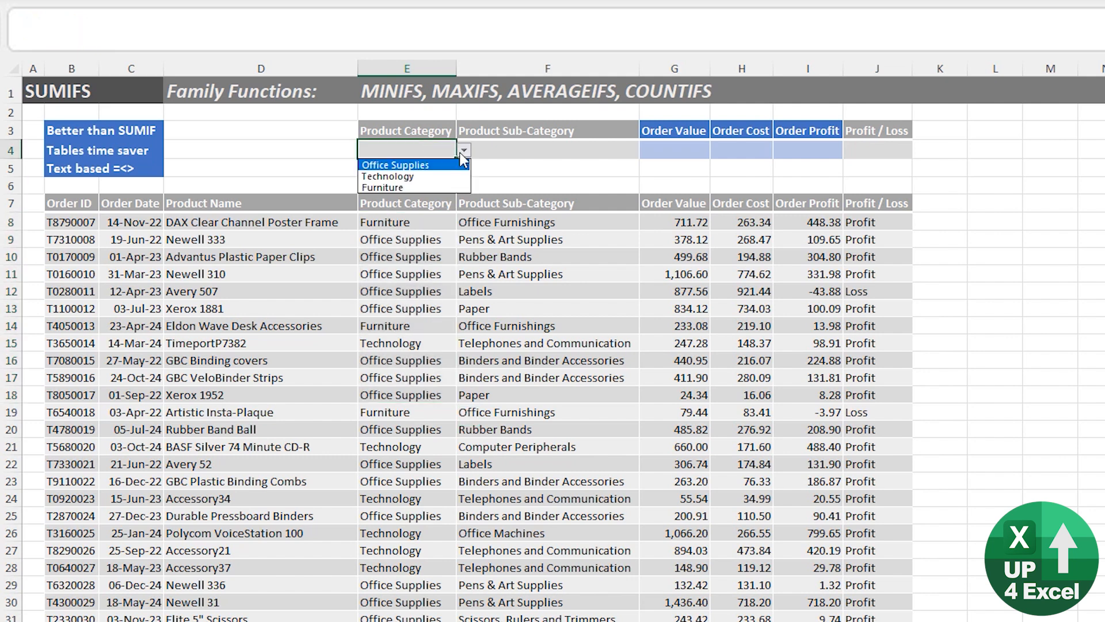
pyautogui.click(434, 182)
# Start a SUMIFS formula in G4 with the Order Values in G8:G5007 as the sum range.
pyautogui.click(674, 150)
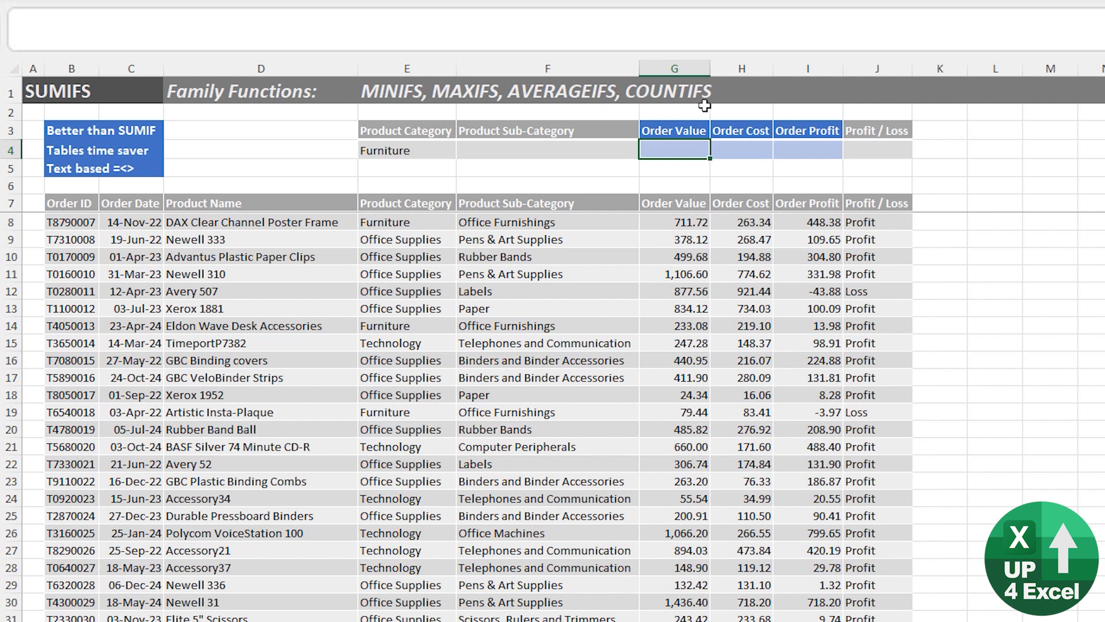
pyautogui.write('=sumif')
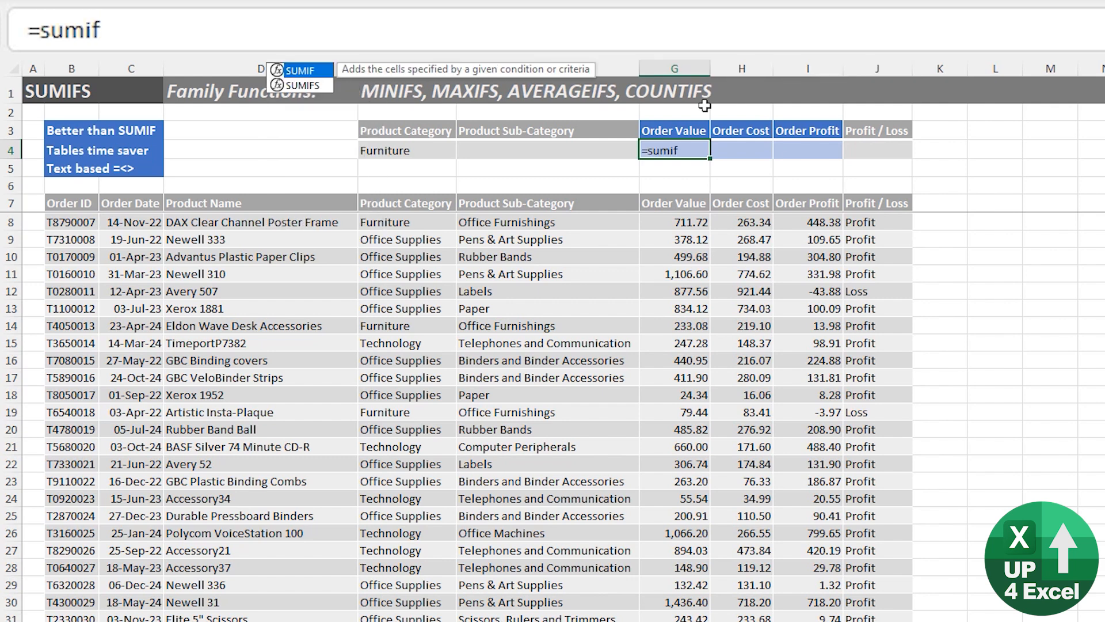
pyautogui.write('s')
pyautogui.press('Tab')
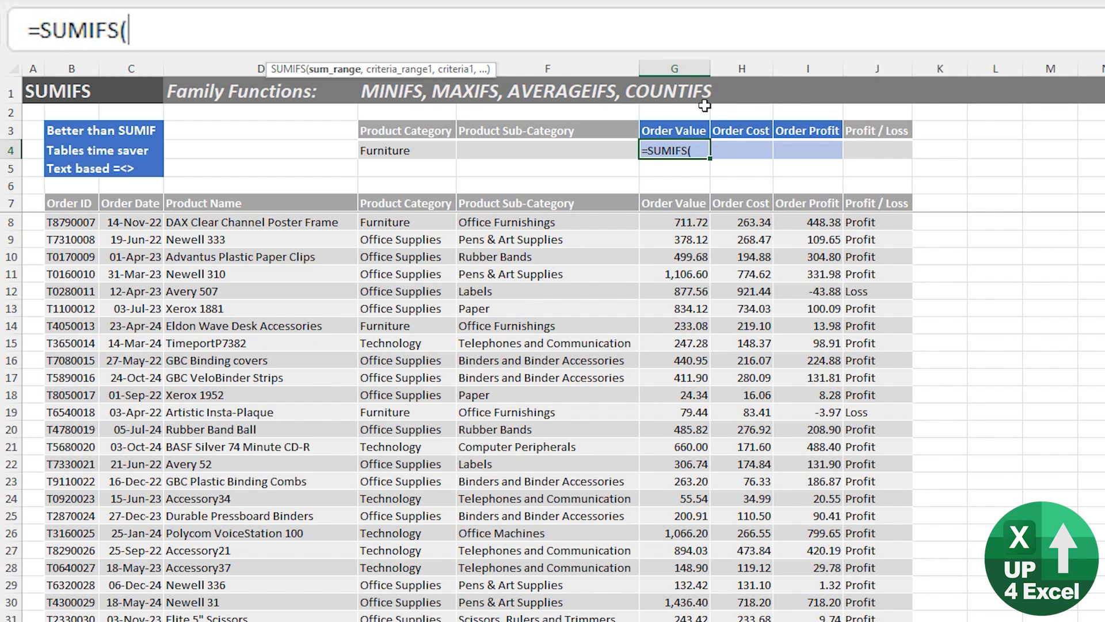
pyautogui.press('Down')
pyautogui.press('Down')
pyautogui.press('Down')
pyautogui.press('Down')
pyautogui.hotkey('ctrl', 'shift', 'Down')
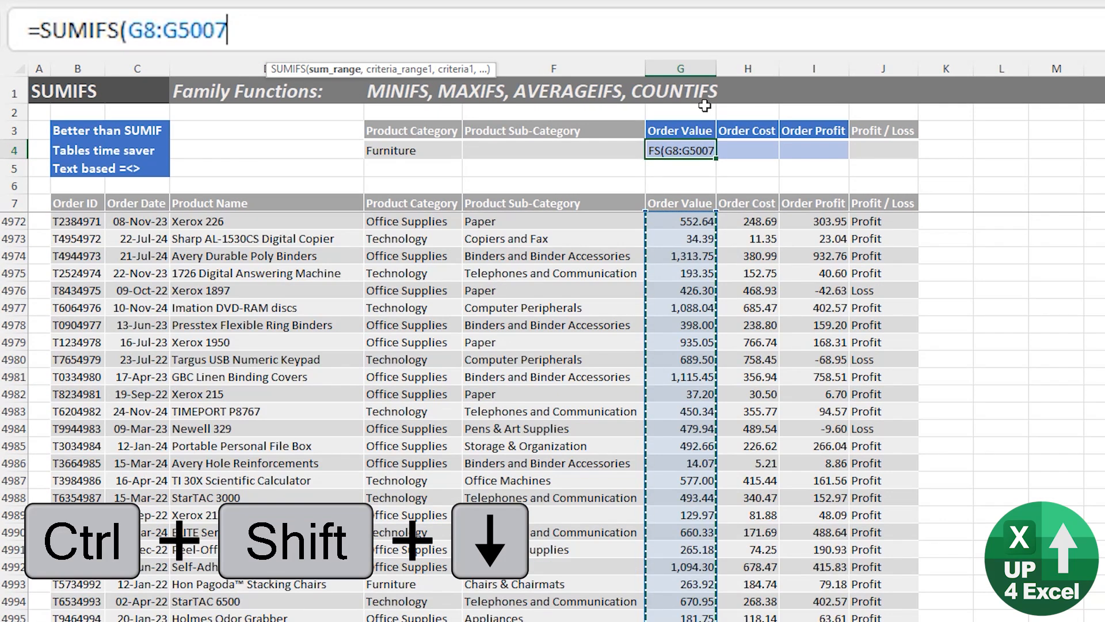
pyautogui.write(',')
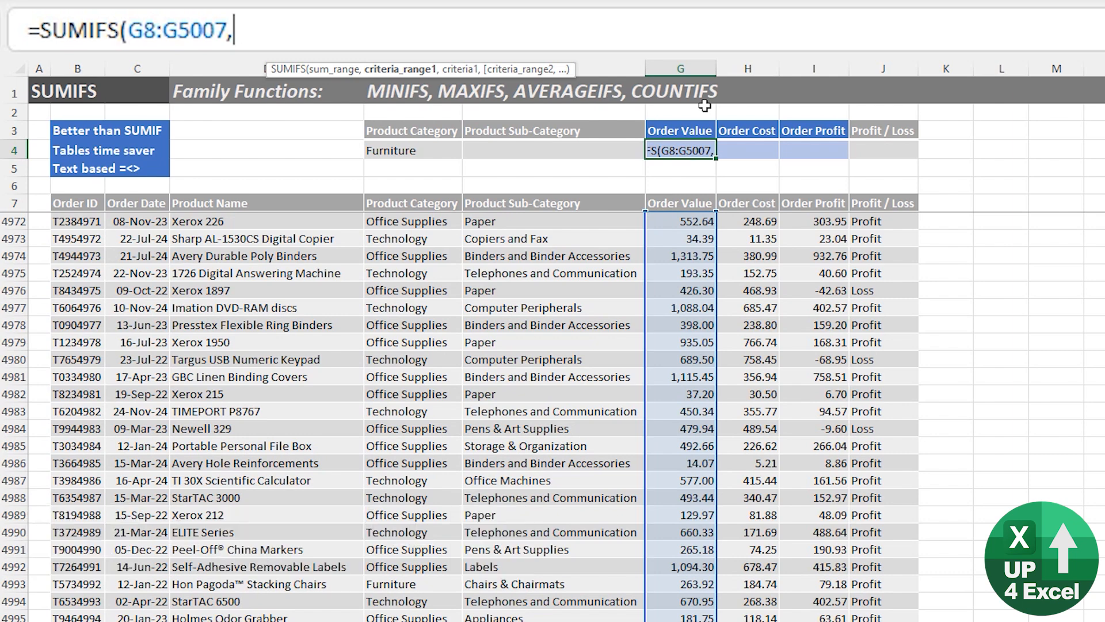
# Add the Product Category entries in E8:E5007 as the first criteria range of the G4 SUMIFS formula.
pyautogui.press('Left')
pyautogui.press('Left')
pyautogui.press('Down')
pyautogui.press('Down')
pyautogui.press('Down')
pyautogui.press('Down')
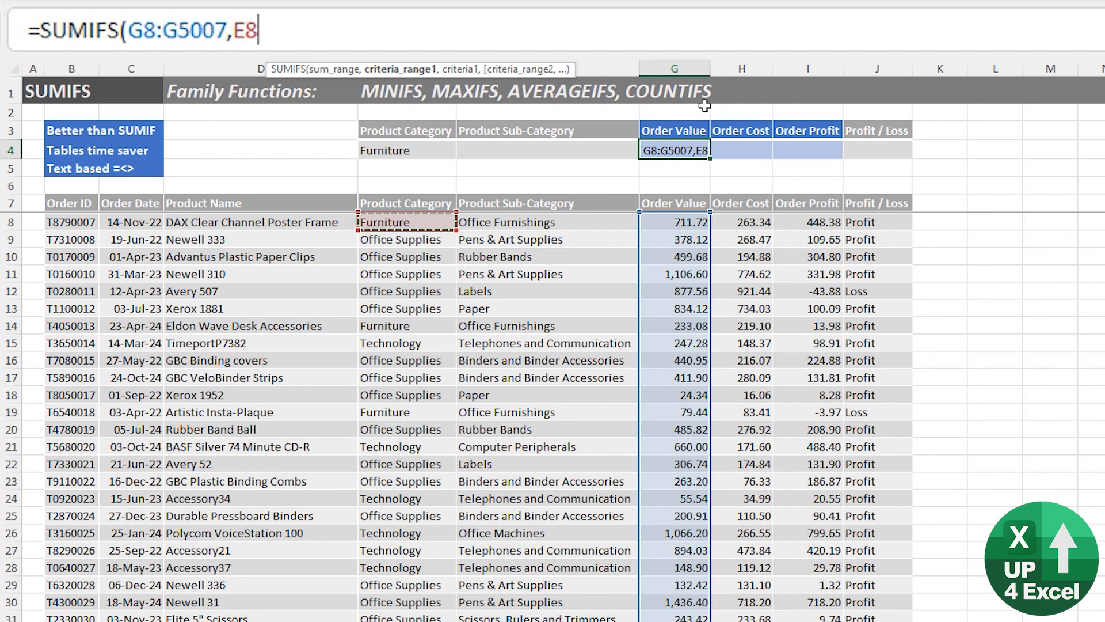
pyautogui.hotkey('ctrl', 'shift', 'Down')
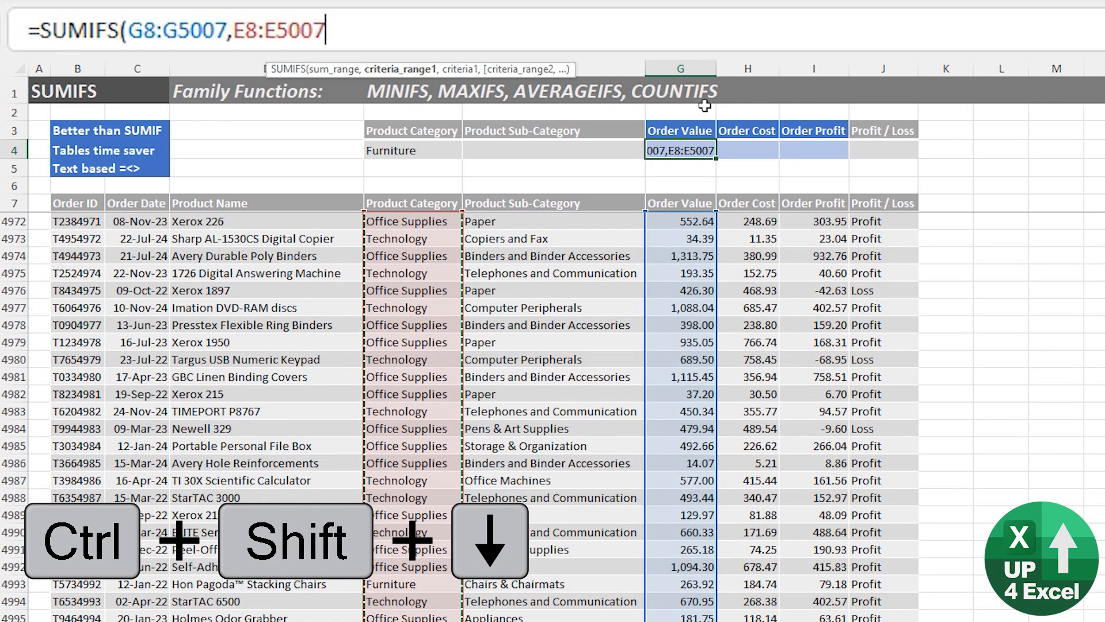
pyautogui.write(',')
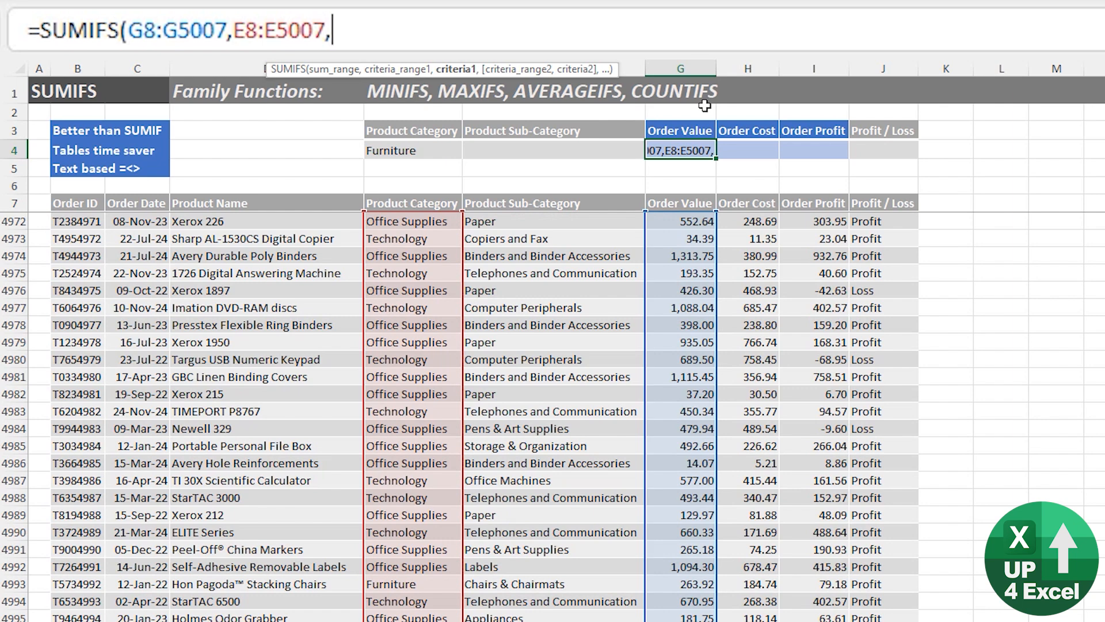
# Complete the SUMIFS formula in G4 with the Product Category criterion in cell E4.
pyautogui.press('Up')
pyautogui.press('Left')
pyautogui.press('Left')
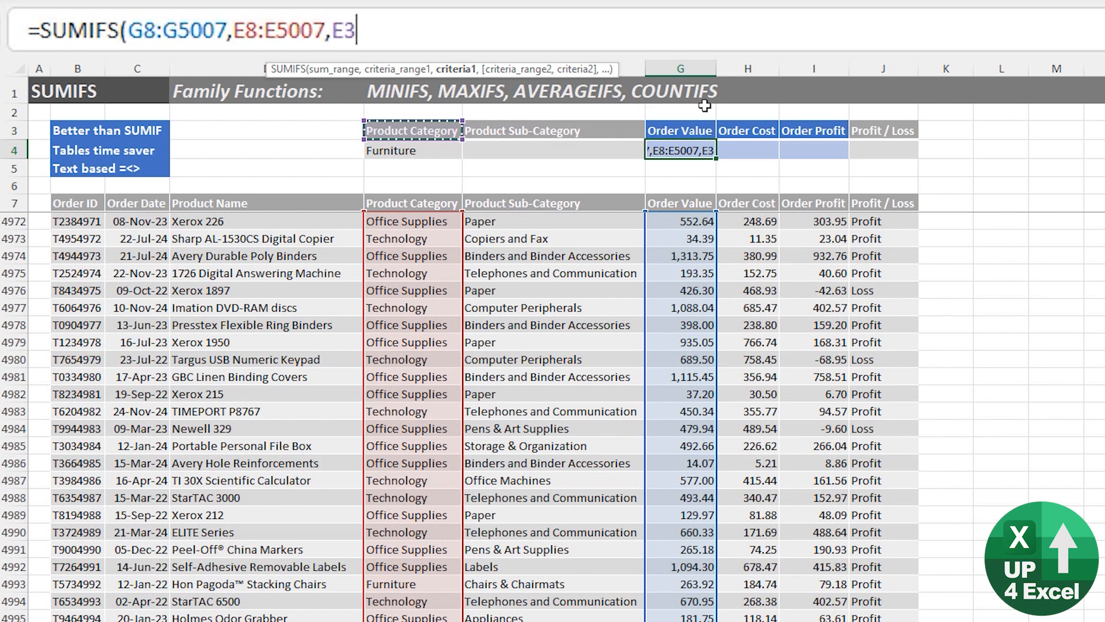
pyautogui.press('Down')
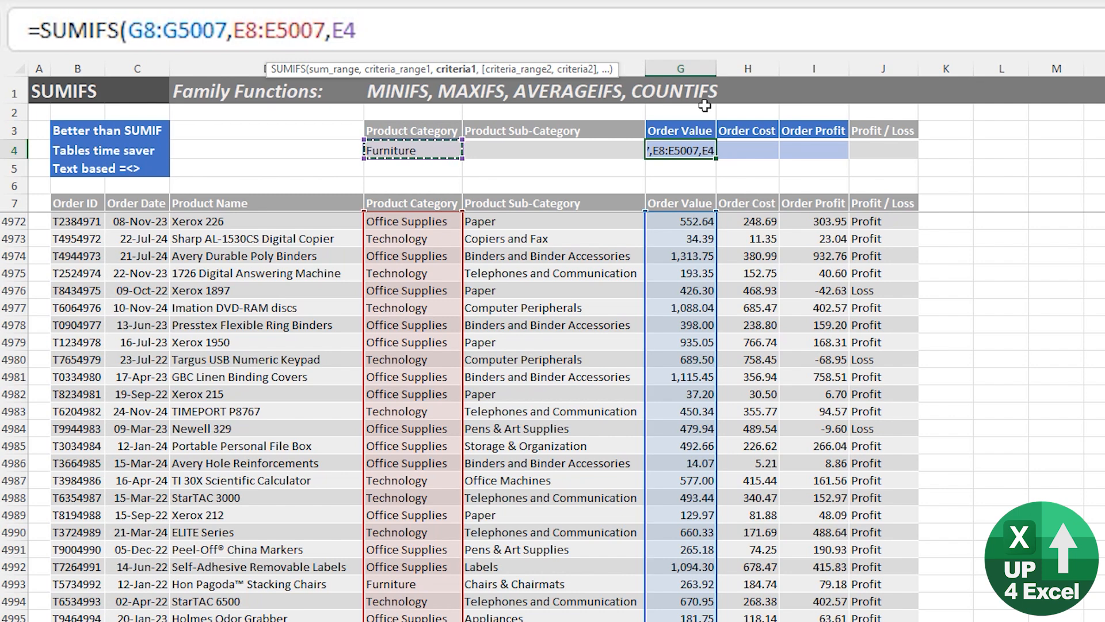
pyautogui.press('Return')
# Examine the completed SUMIFS formula in G4 against the Order Value column.
pyautogui.press('Up')
pyautogui.press('Down')
pyautogui.press('Down')
pyautogui.press('Down')
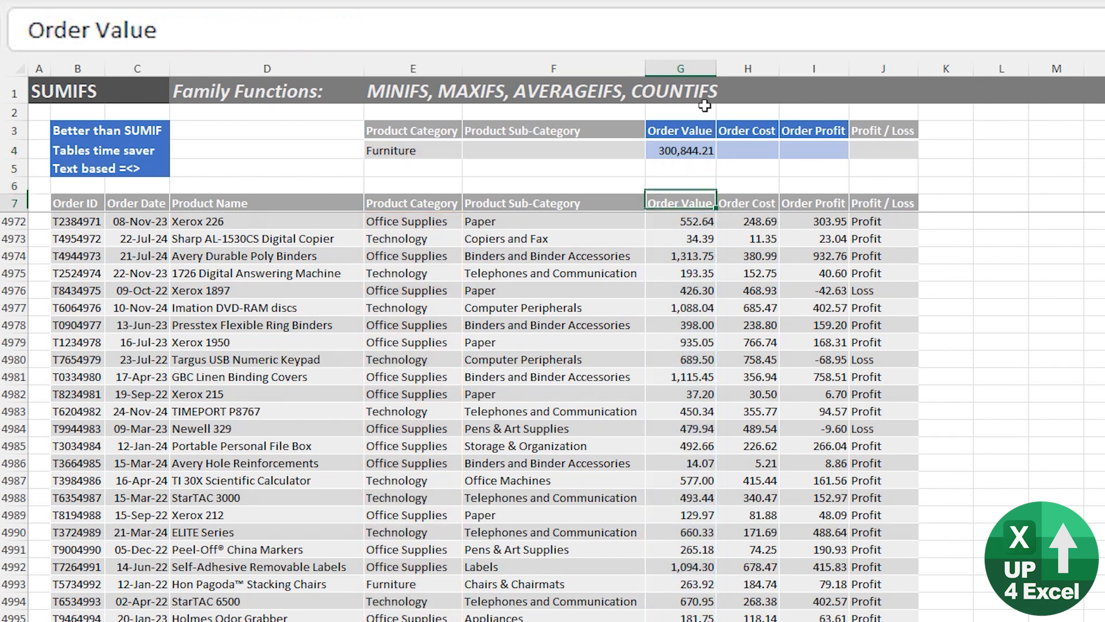
pyautogui.press('Up')
pyautogui.press('Up')
pyautogui.press('Up')
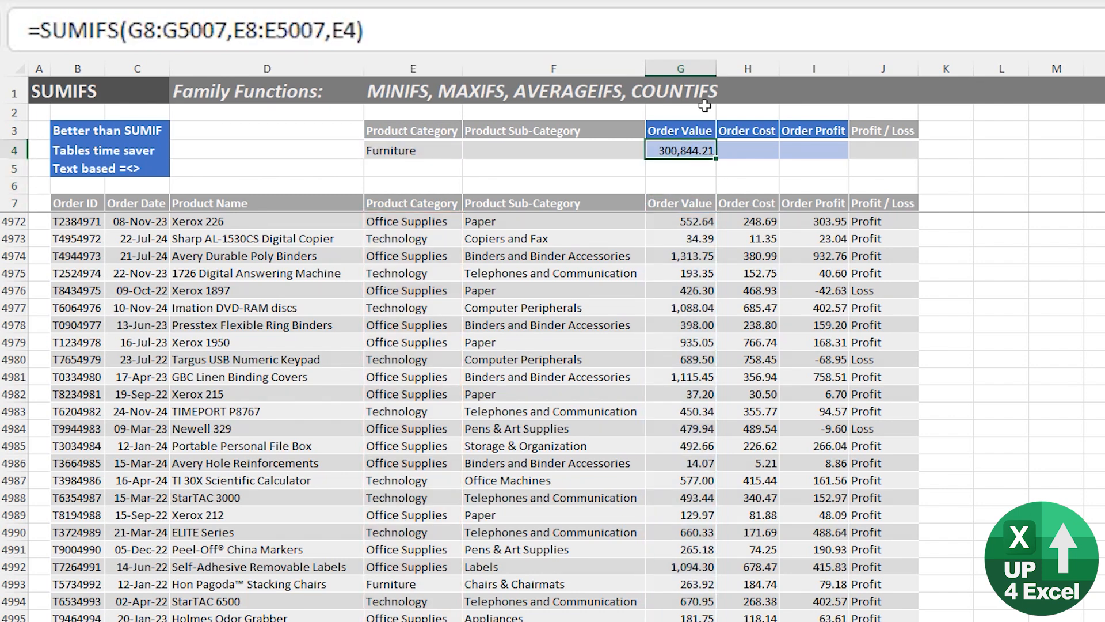
pyautogui.press('Down')
pyautogui.press('Down')
pyautogui.press('Down')
pyautogui.press('Down')
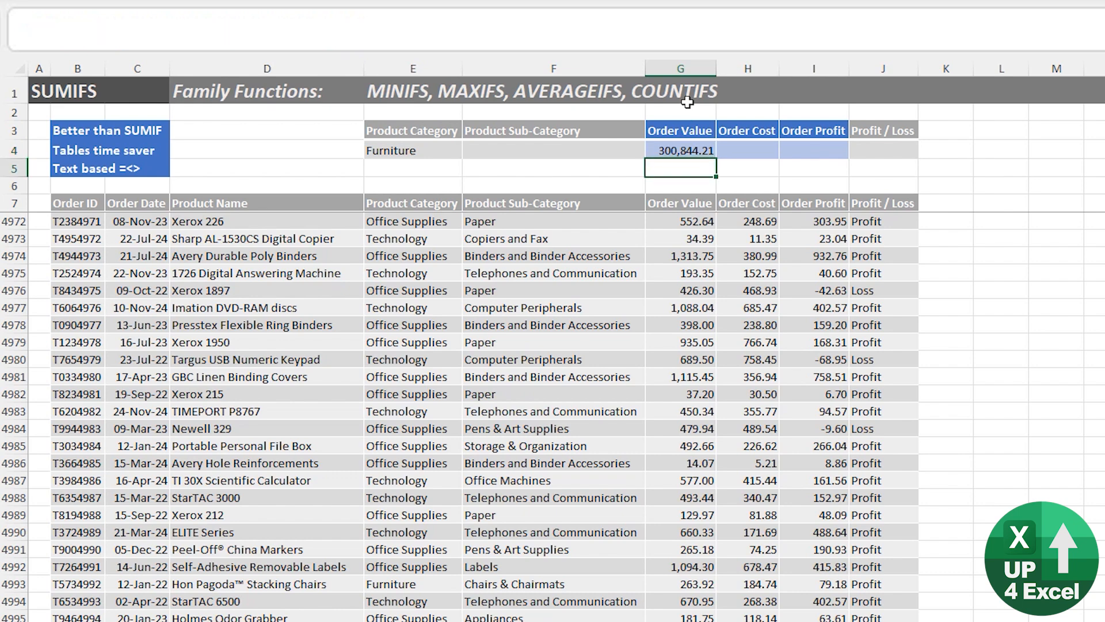
pyautogui.press('Up')
pyautogui.press('Up')
pyautogui.press('Up')
pyautogui.press('Up')
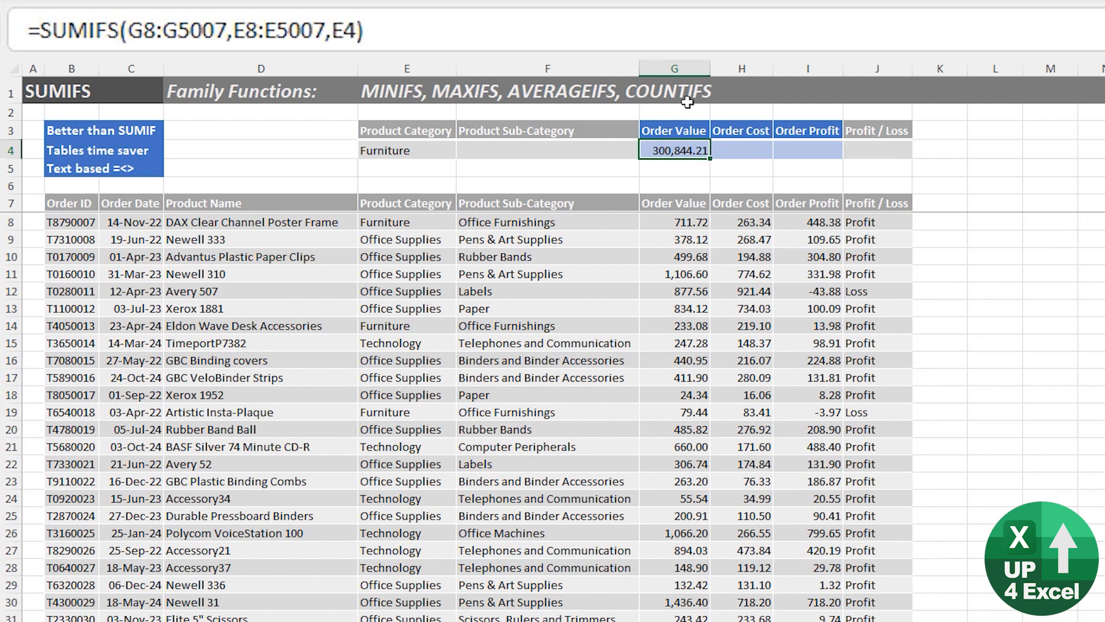
# Convert the order data in B7:J5007 into a table with headers.
pyautogui.press('Down')
pyautogui.press('Down')
pyautogui.press('Down')
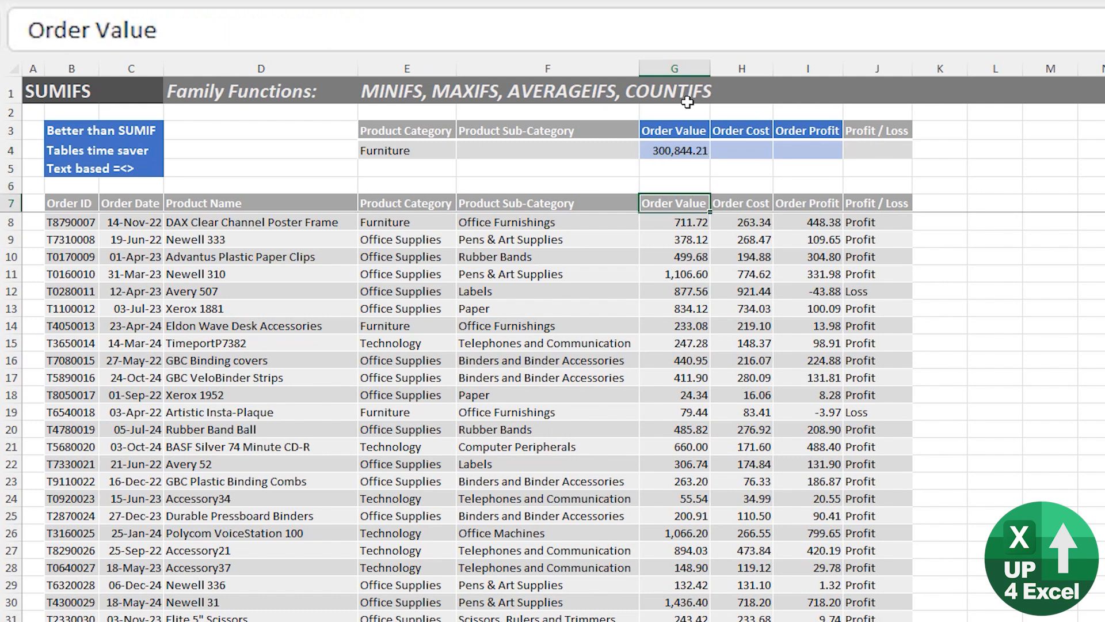
pyautogui.hotkey('ctrl', 't')
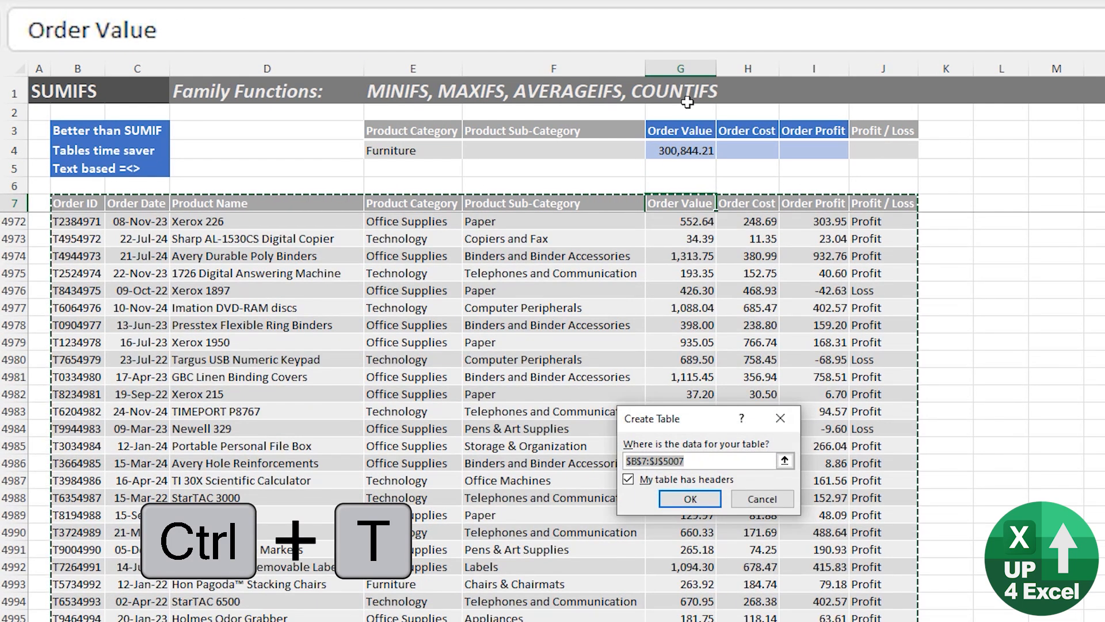
pyautogui.press('Return')
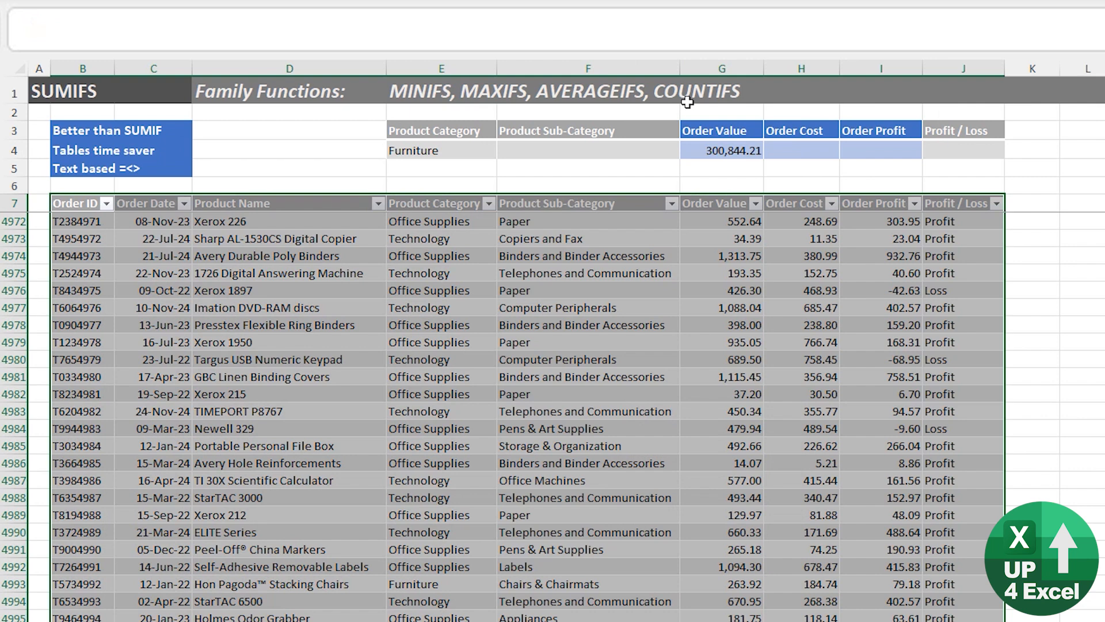
pyautogui.press('Up')
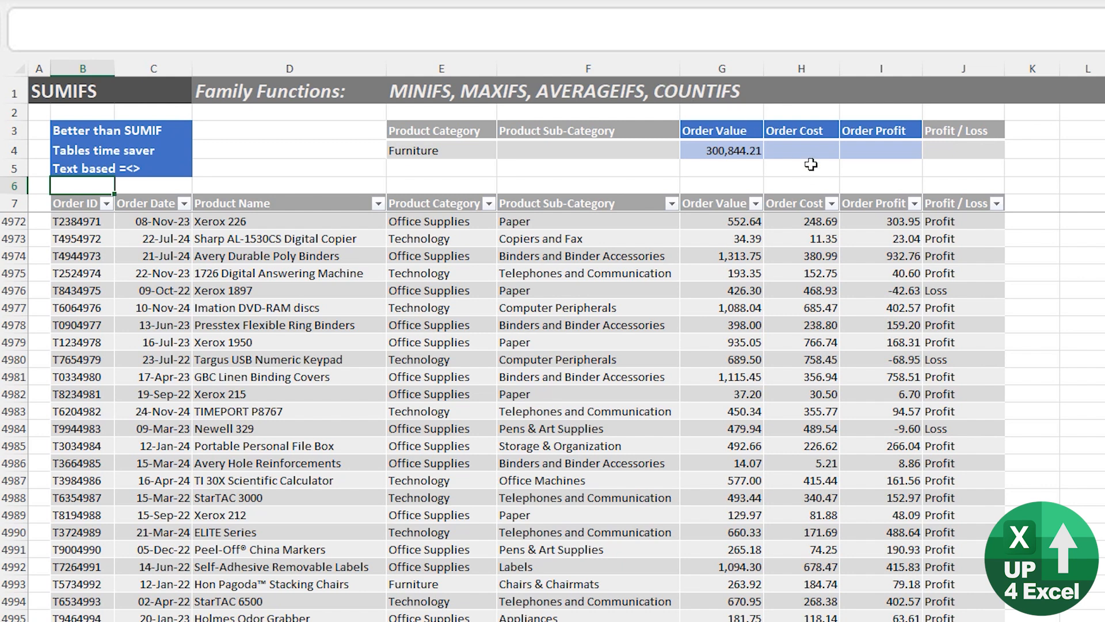
# Clear G4 and start a new SUMIFS formula there with the table's Order Value column as the sum range.
pyautogui.click(743, 149)
pyautogui.press('Delete')
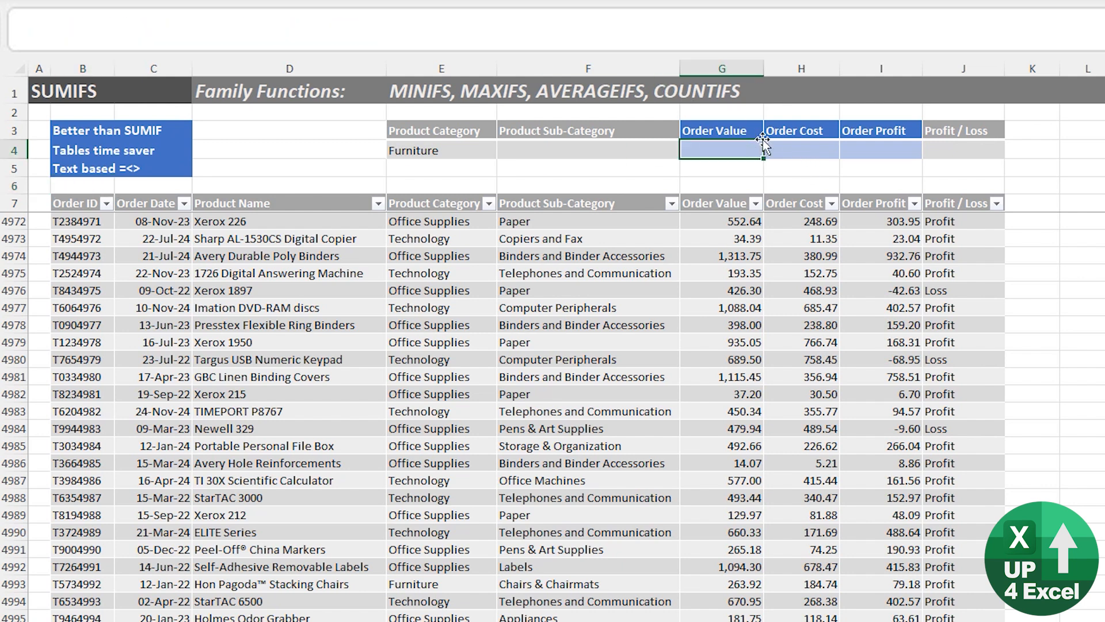
pyautogui.write('=sum')
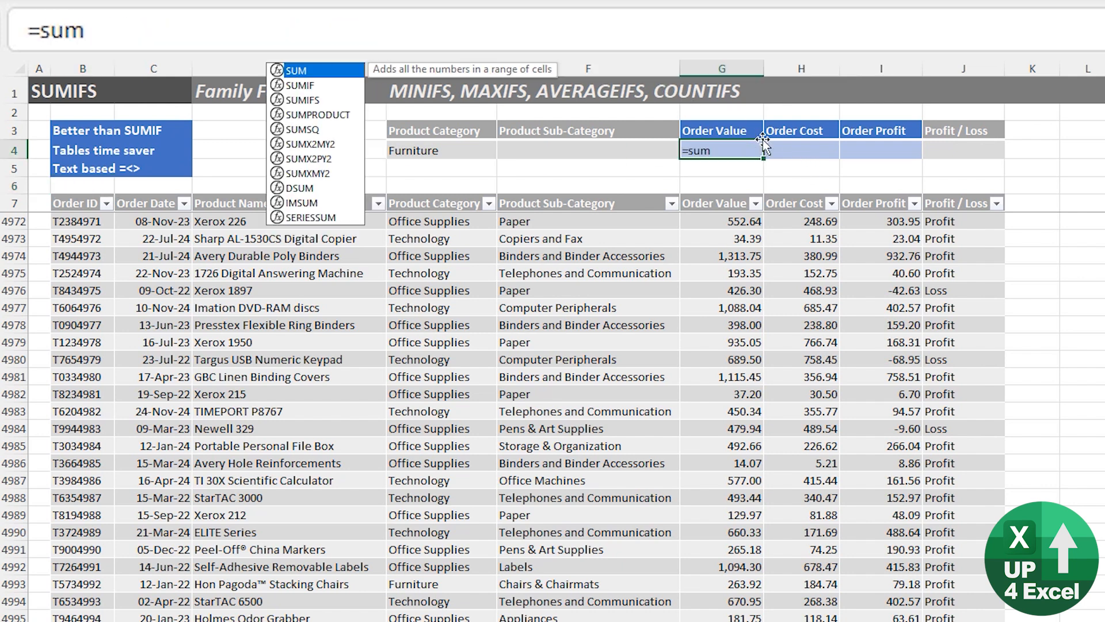
pyautogui.press('Down')
pyautogui.press('Down')
pyautogui.press('Tab')
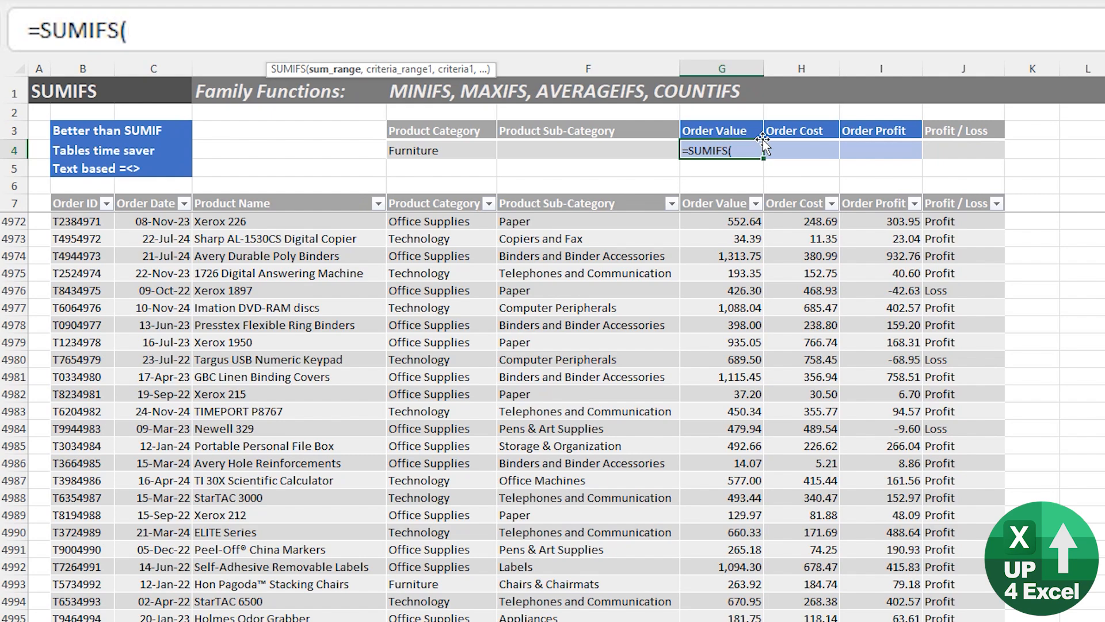
pyautogui.press('Down')
pyautogui.press('Down')
pyautogui.press('Down')
pyautogui.press('Down')
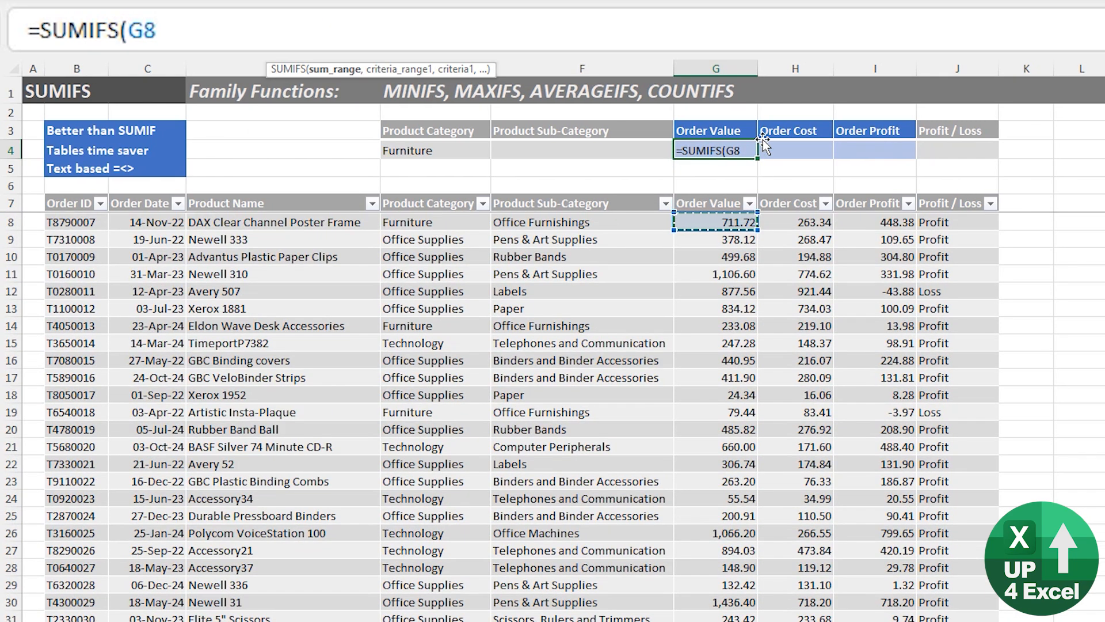
pyautogui.hotkey('ctrl', 'space')
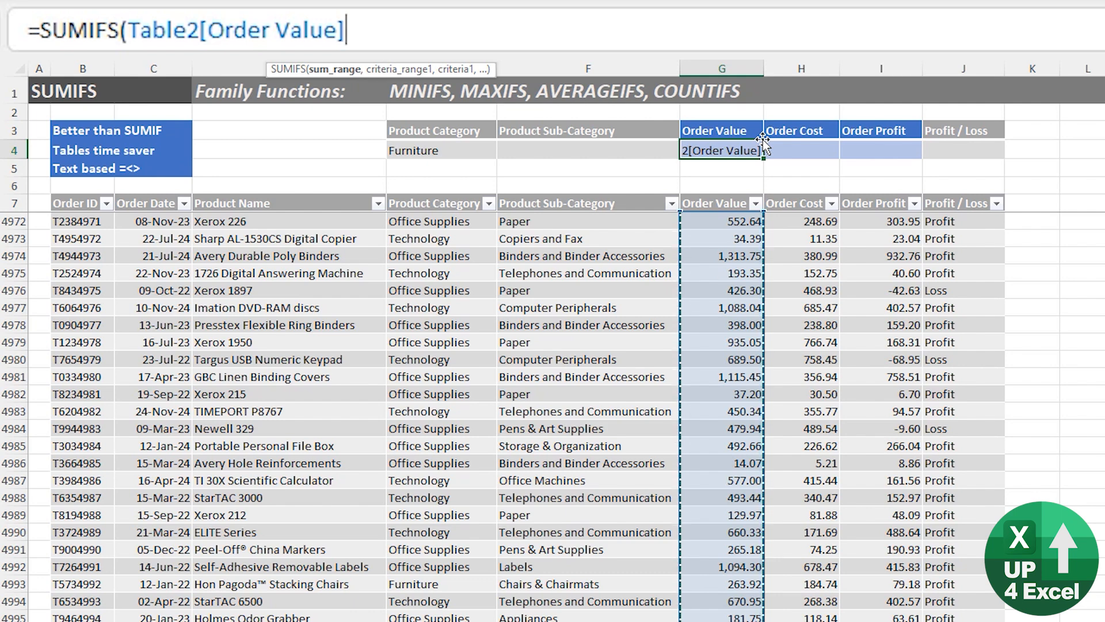
# Add the table's Product Category column as the first criteria range of the G4 formula.
pyautogui.write(',')
pyautogui.press('Left')
pyautogui.press('Left')
pyautogui.press('Down')
pyautogui.press('Down')
pyautogui.press('Down')
pyautogui.press('Down')
pyautogui.press('Down')
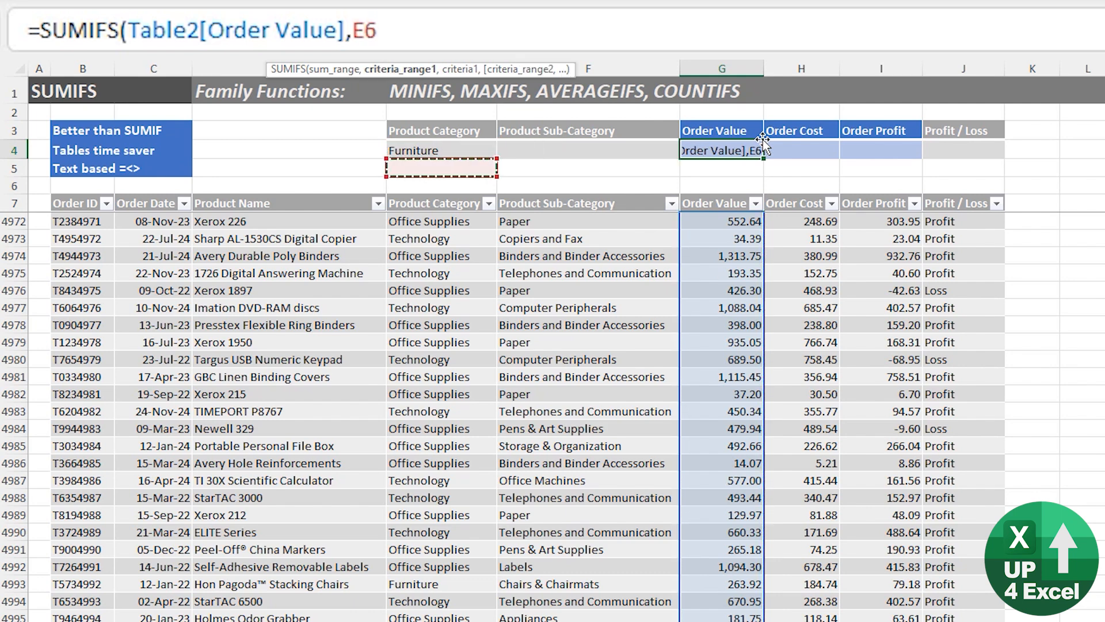
pyautogui.hotkey('ctrl', 'space')
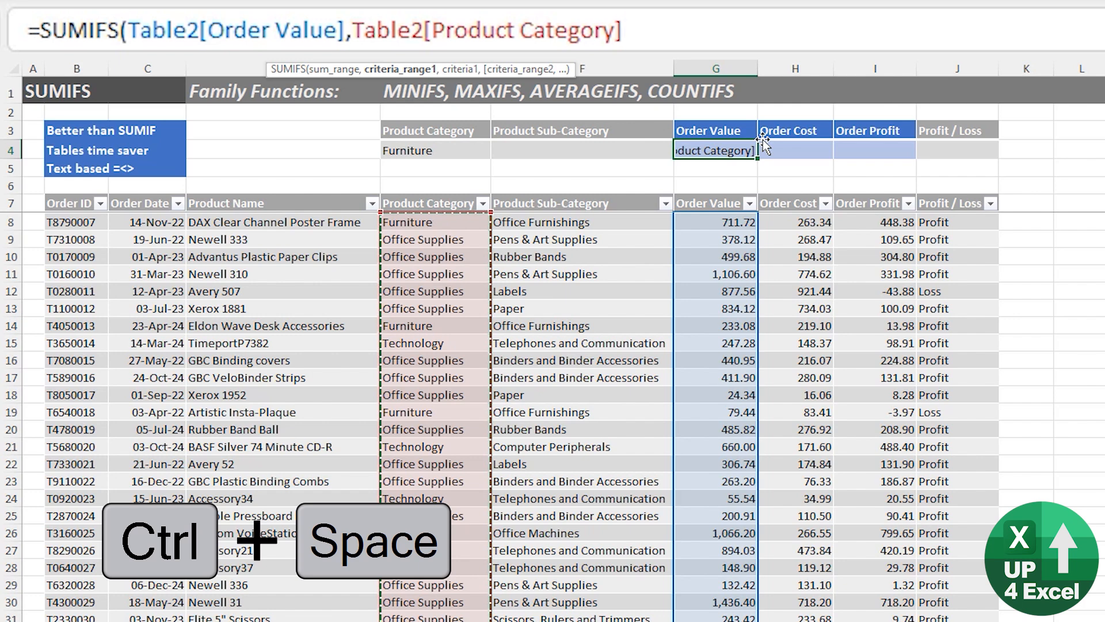
# Finish the table-based SUMIFS formula in G4 with E4 as the criterion.
pyautogui.write(',')
pyautogui.press('Left')
pyautogui.press('Left')
pyautogui.press('Left')
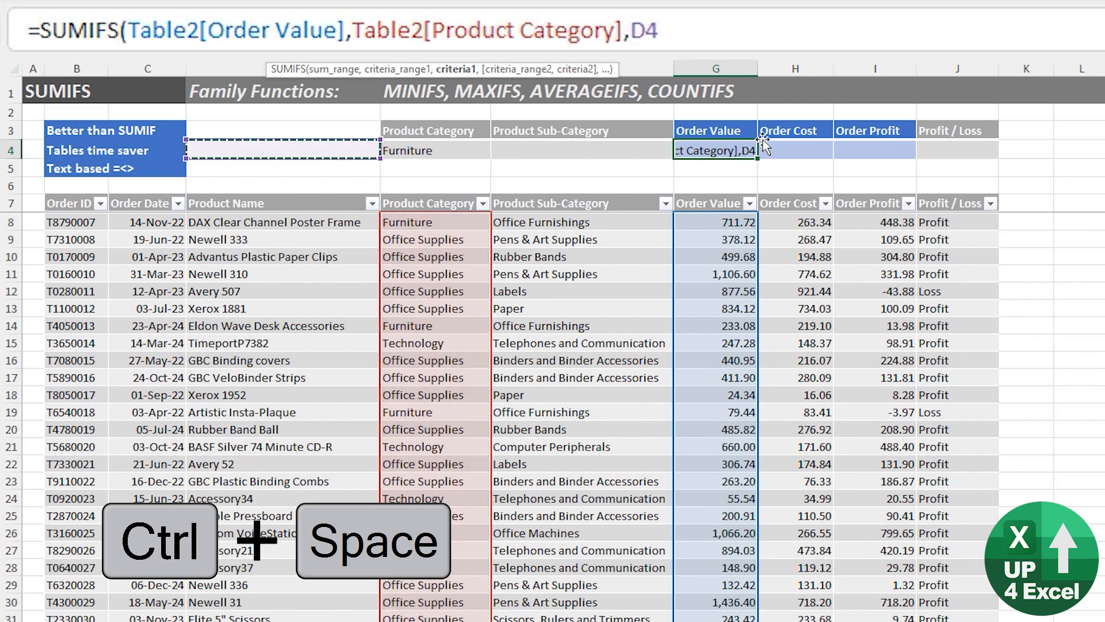
pyautogui.press('Right')
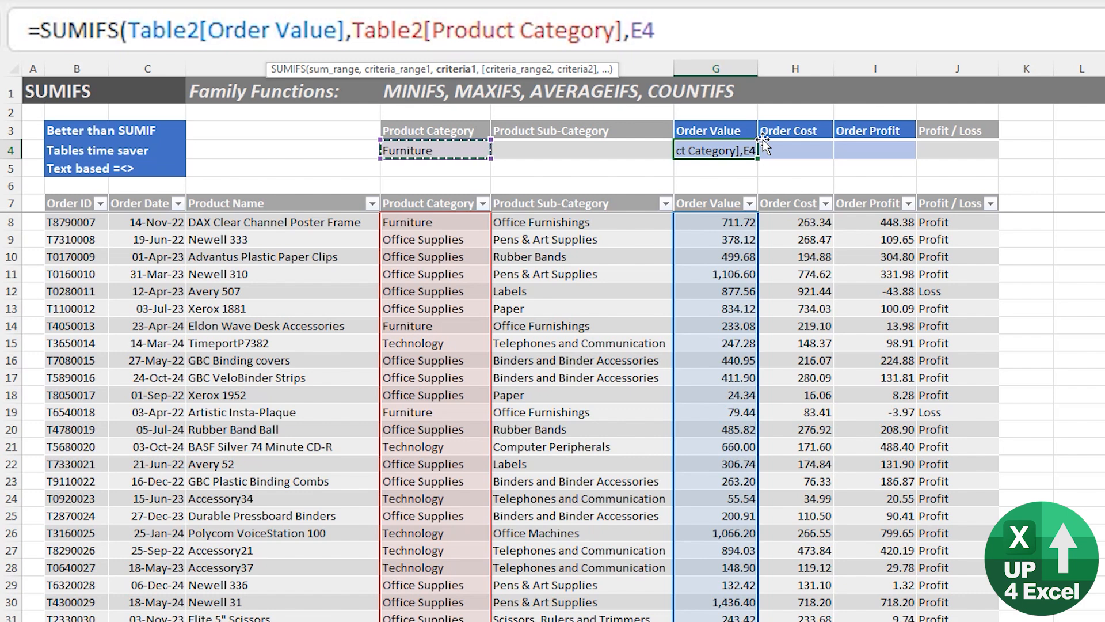
pyautogui.write(')')
pyautogui.hotkey('ctrl', 'Return')
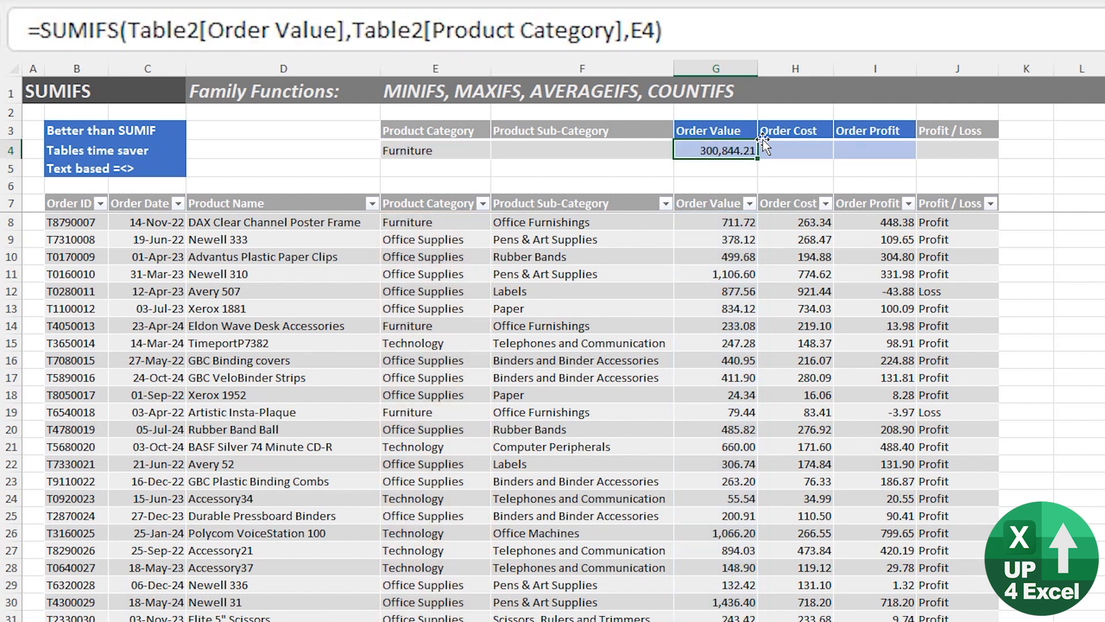
# Choose Chairs & Chairmats as the Product Sub-Category criterion in F4.
pyautogui.click(773, 144)
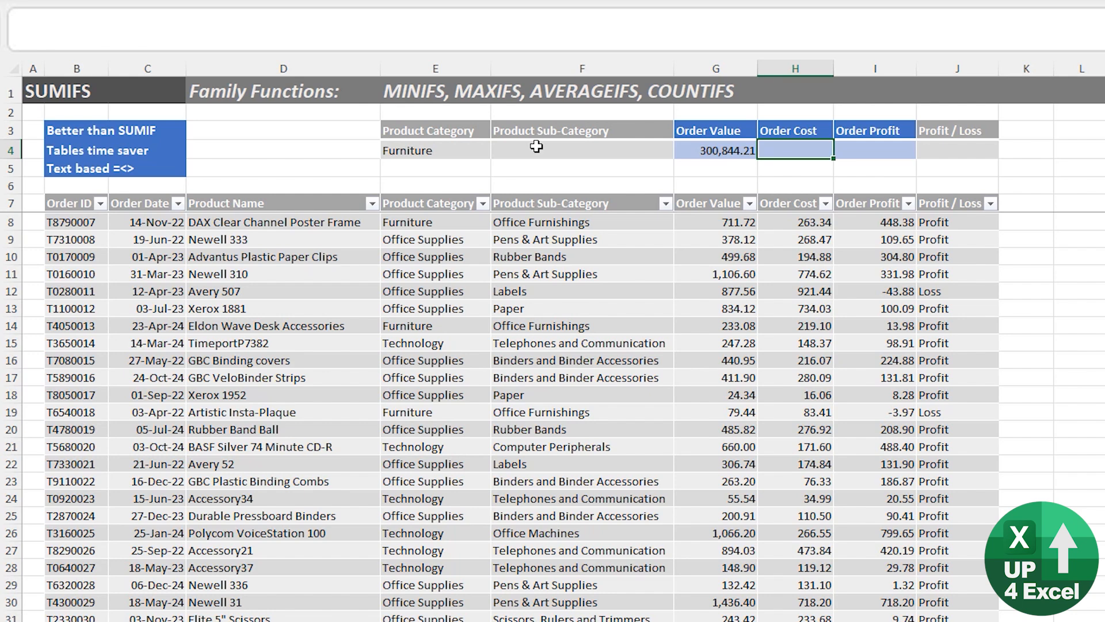
pyautogui.click(535, 147)
pyautogui.click(456, 148)
pyautogui.click(639, 149)
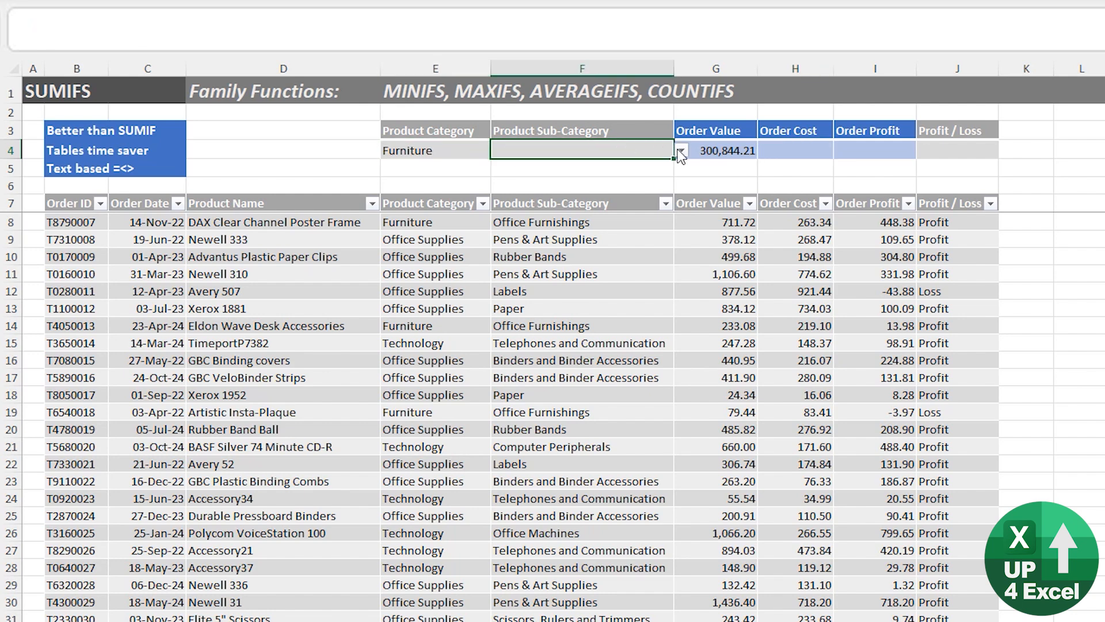
pyautogui.click(681, 151)
pyautogui.click(633, 196)
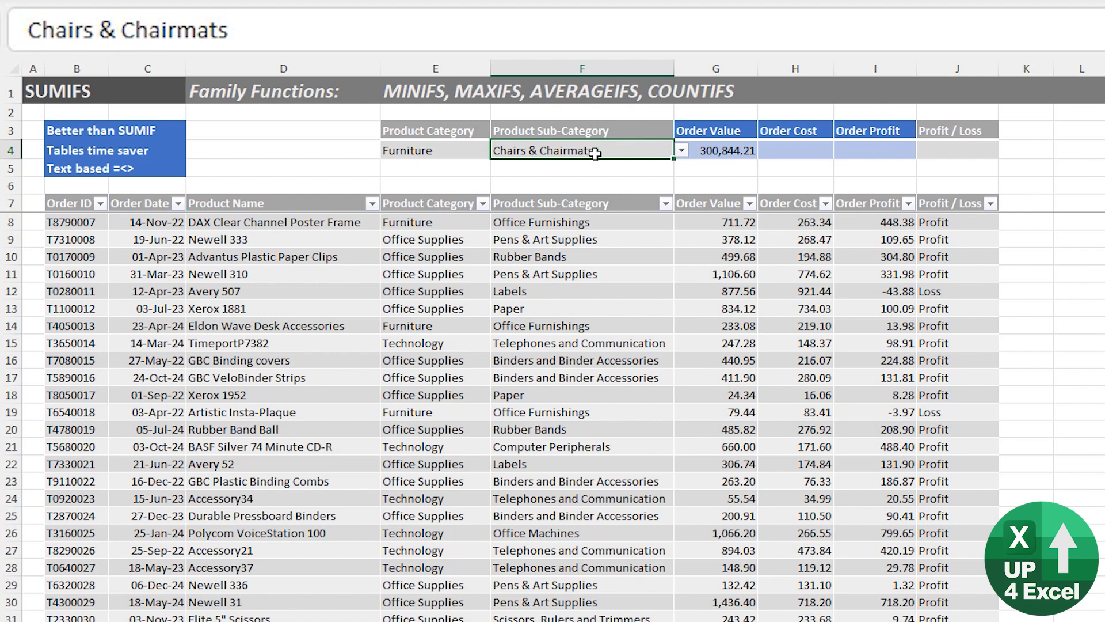
# Choose Loss as the Profit / Loss criterion in J4.
pyautogui.click(429, 152)
pyautogui.click(810, 152)
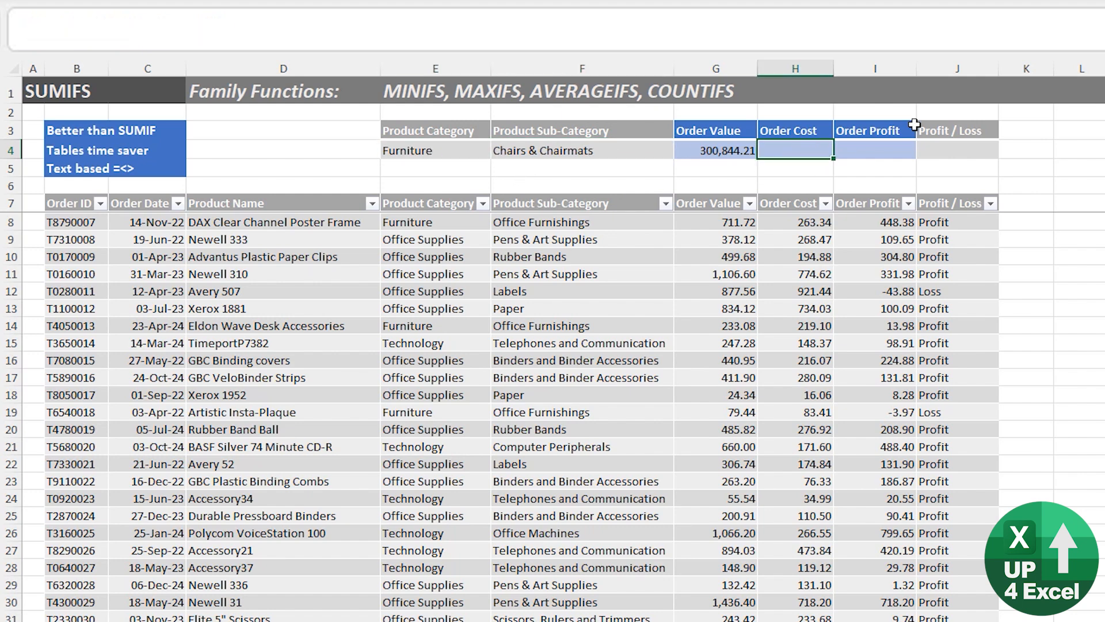
pyautogui.click(969, 151)
pyautogui.click(1005, 151)
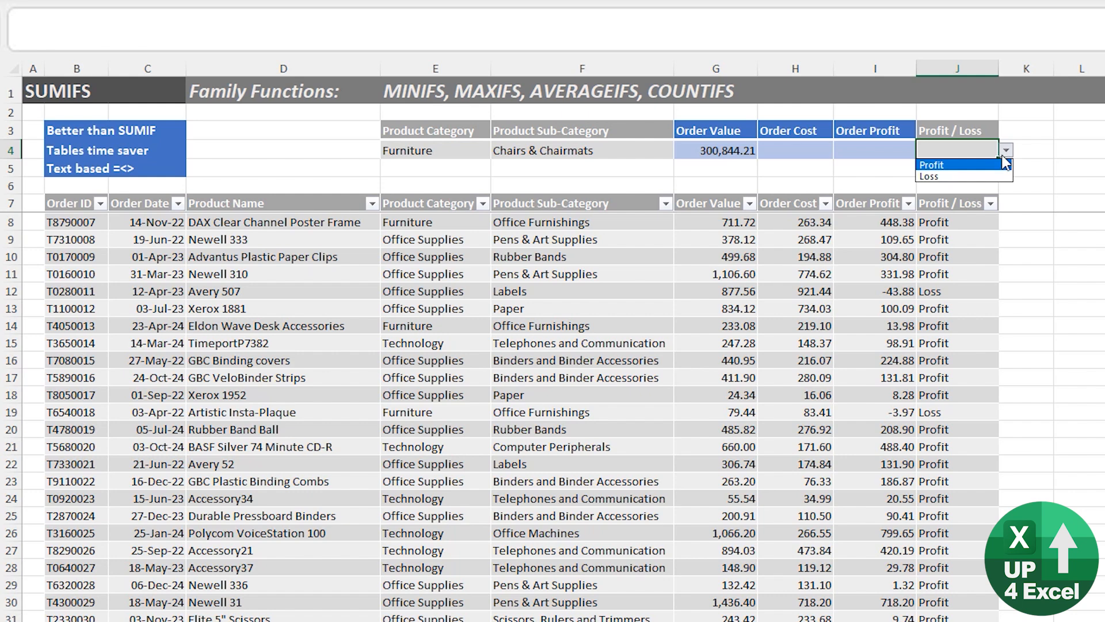
pyautogui.click(985, 176)
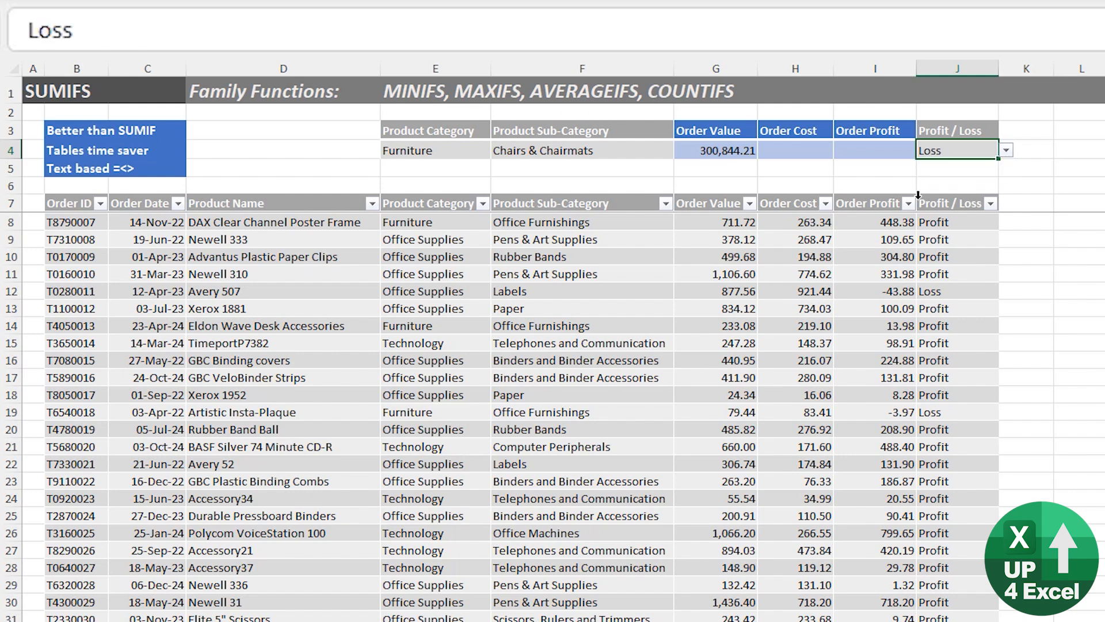
# Start a SUMIFS formula in I4 with the table's Order Profit column as the sum range.
pyautogui.press('Left')
pyautogui.press('Left')
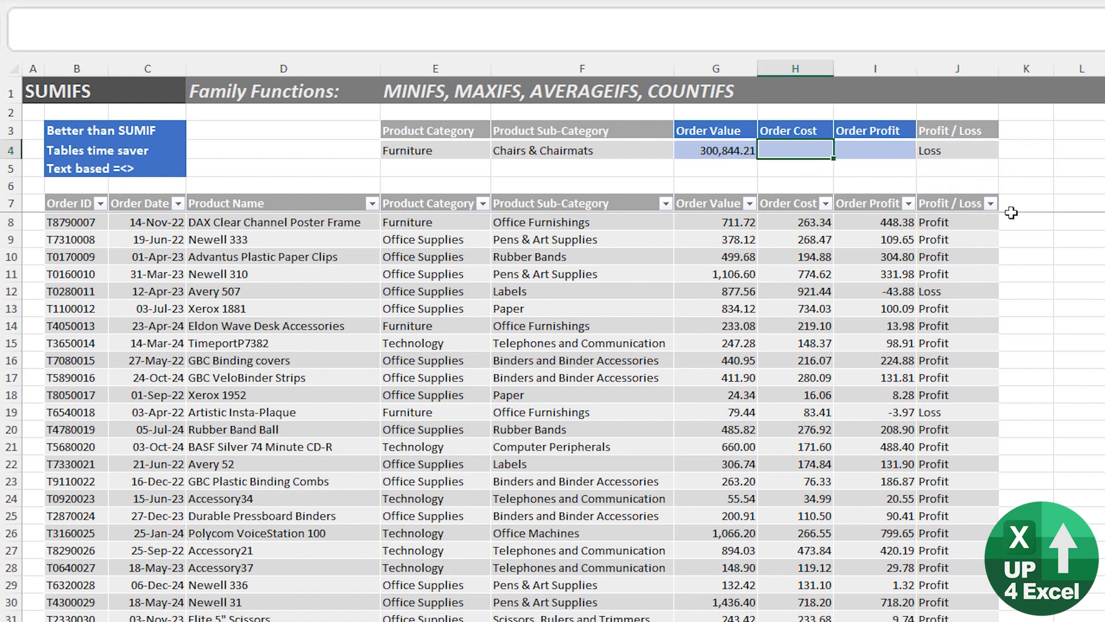
pyautogui.press('Left')
pyautogui.press('Left')
pyautogui.press('Left')
pyautogui.press('Right')
pyautogui.press('Right')
pyautogui.press('Right')
pyautogui.press('Right')
pyautogui.write('=s')
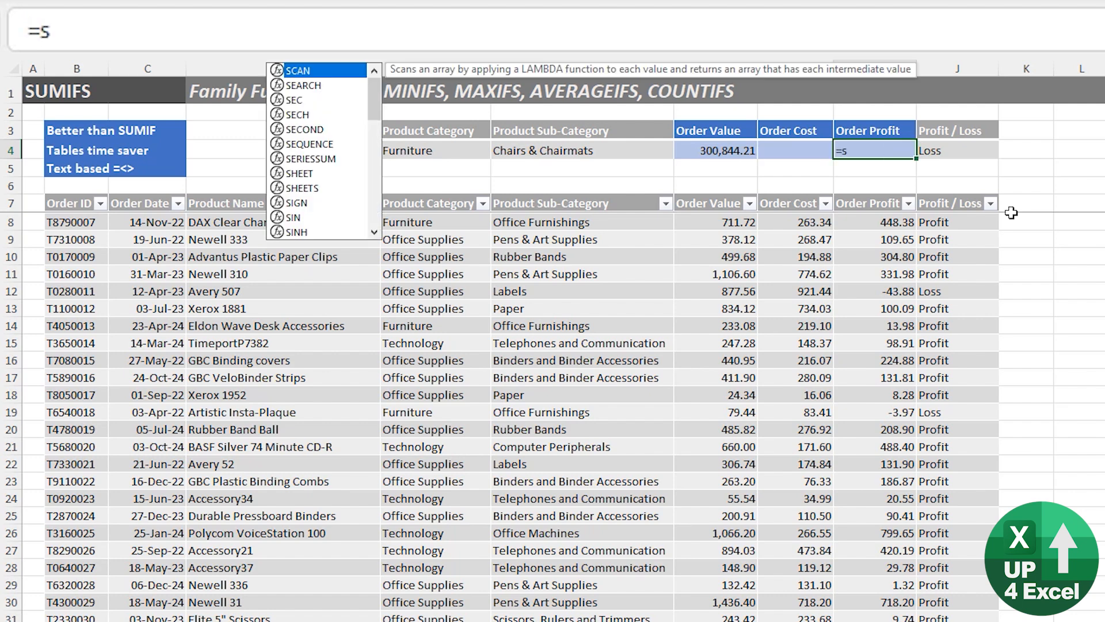
pyautogui.write('umifs')
pyautogui.press('Tab')
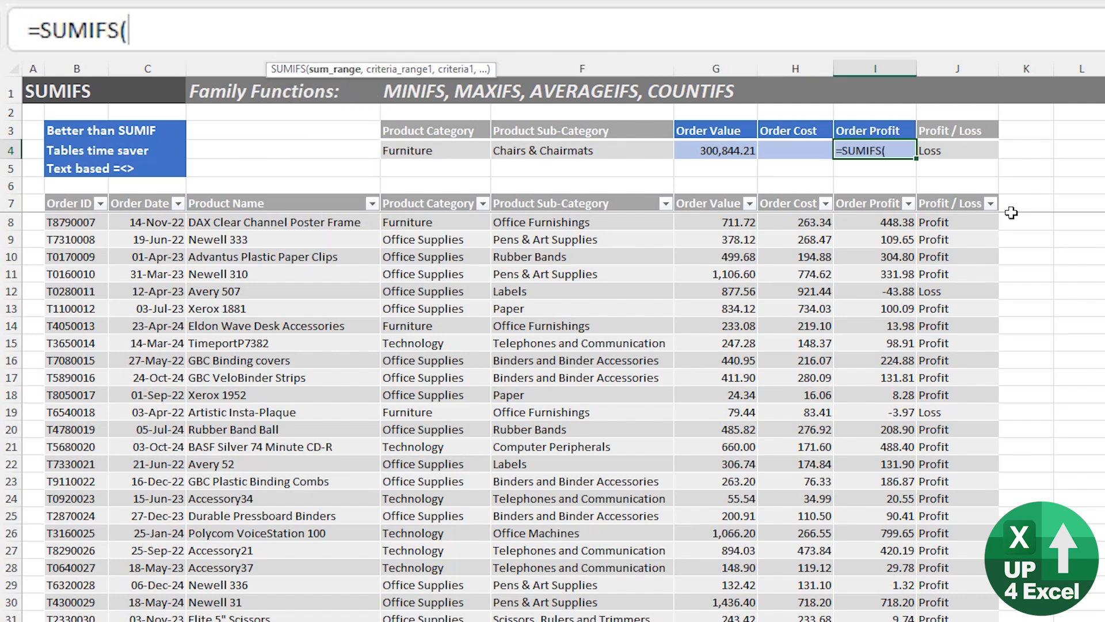
pyautogui.press('Down')
pyautogui.press('Down')
pyautogui.press('Down')
pyautogui.press('Down')
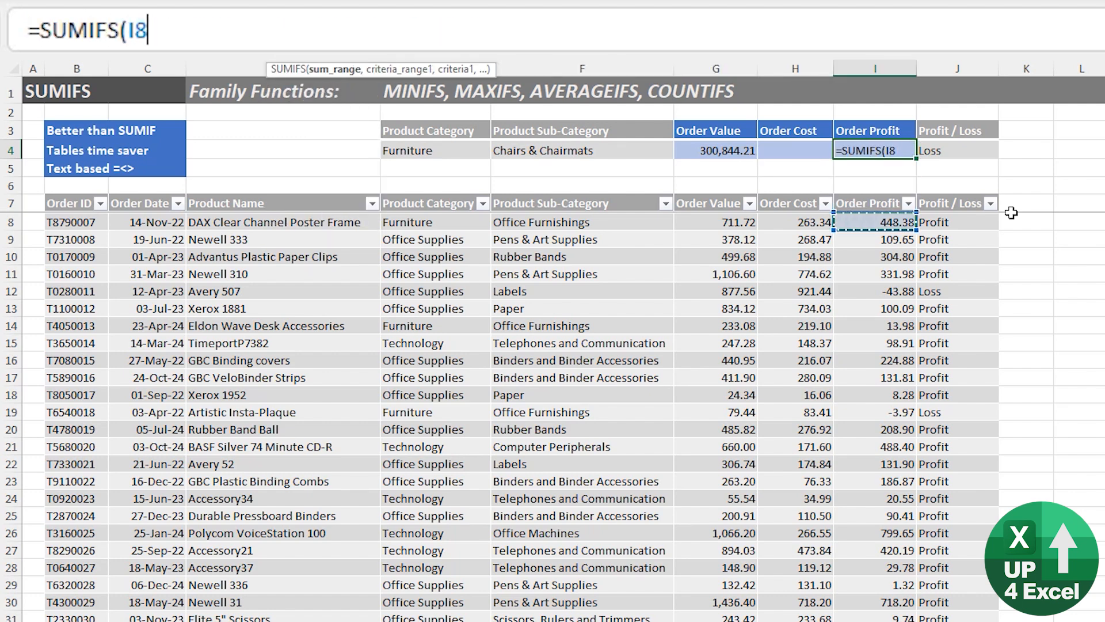
pyautogui.hotkey('ctrl', 'space')
pyautogui.write(',')
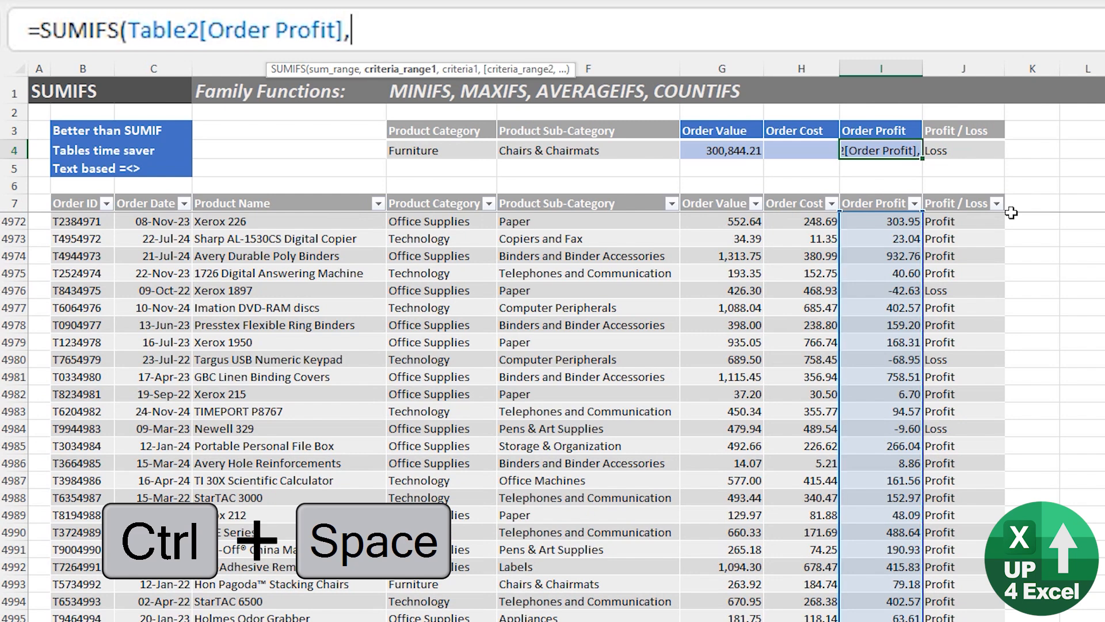
# Add the table's Product Category column as the first criteria range in the I4 SUMIFS formula, with E4 as its criterion.
pyautogui.press('Left')
pyautogui.press('Left')
pyautogui.press('Left')
pyautogui.press('Left')
pyautogui.press('Down')
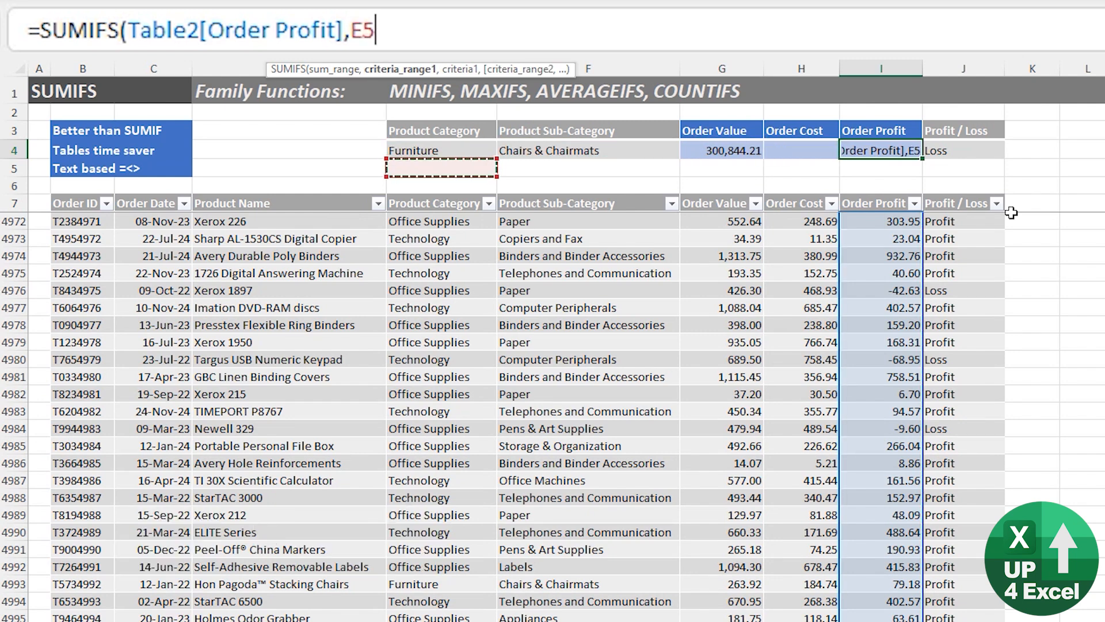
pyautogui.press('Down')
pyautogui.press('Down')
pyautogui.press('Down')
pyautogui.press('Down')
pyautogui.hotkey('ctrl', 'space')
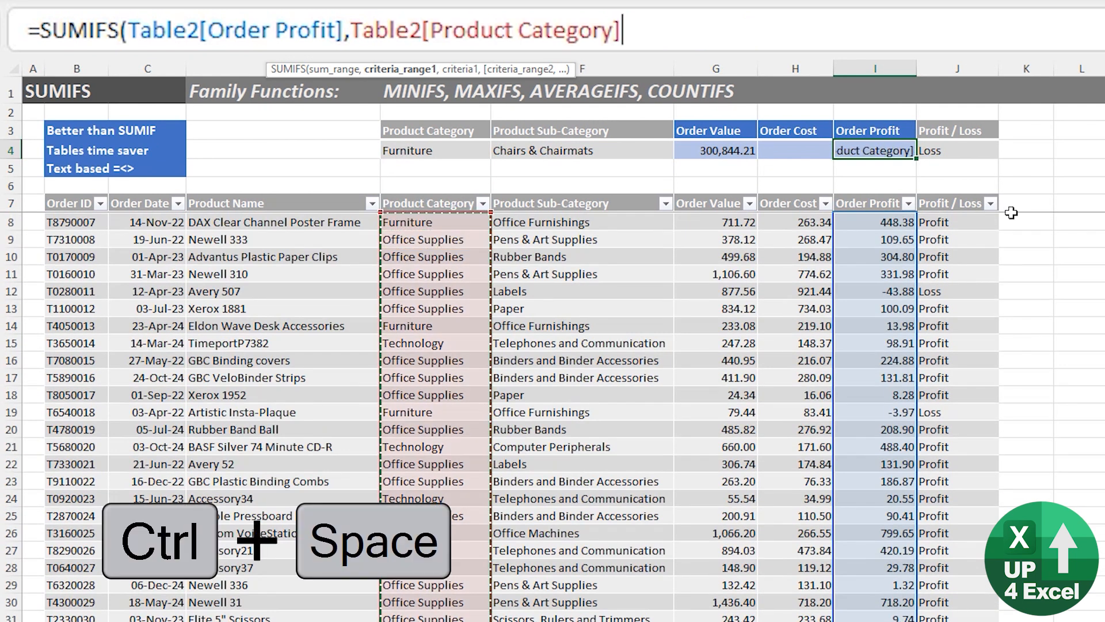
pyautogui.write(',')
pyautogui.press('Left')
pyautogui.press('Left')
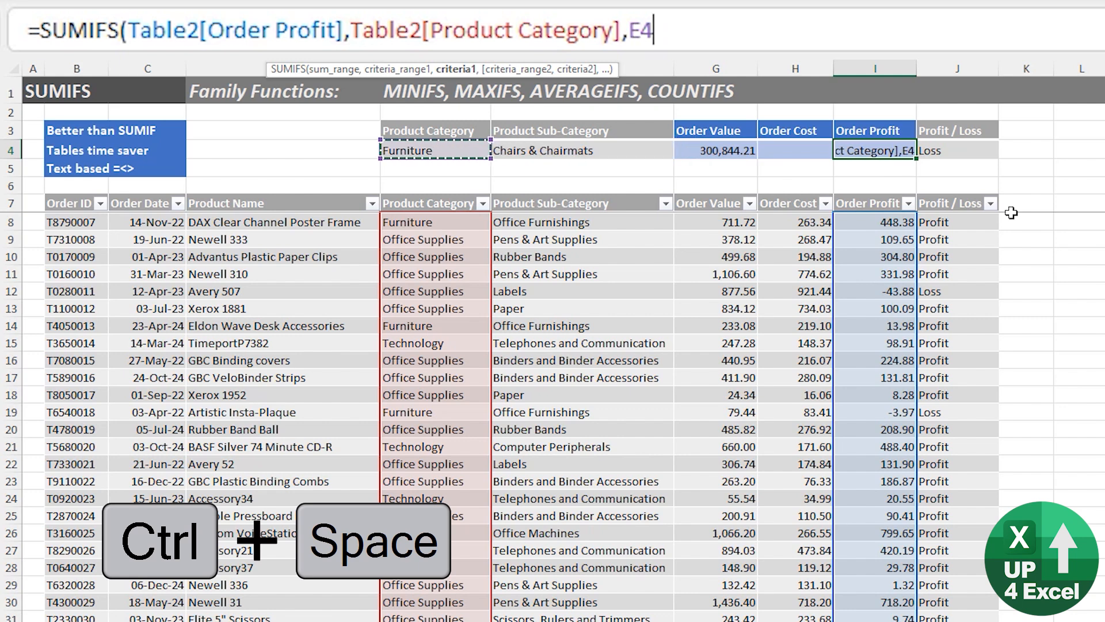
# Add the table's Product Sub-Category column as the second criteria range in the I4 formula.
pyautogui.write(',')
pyautogui.press('Left')
pyautogui.press('Left')
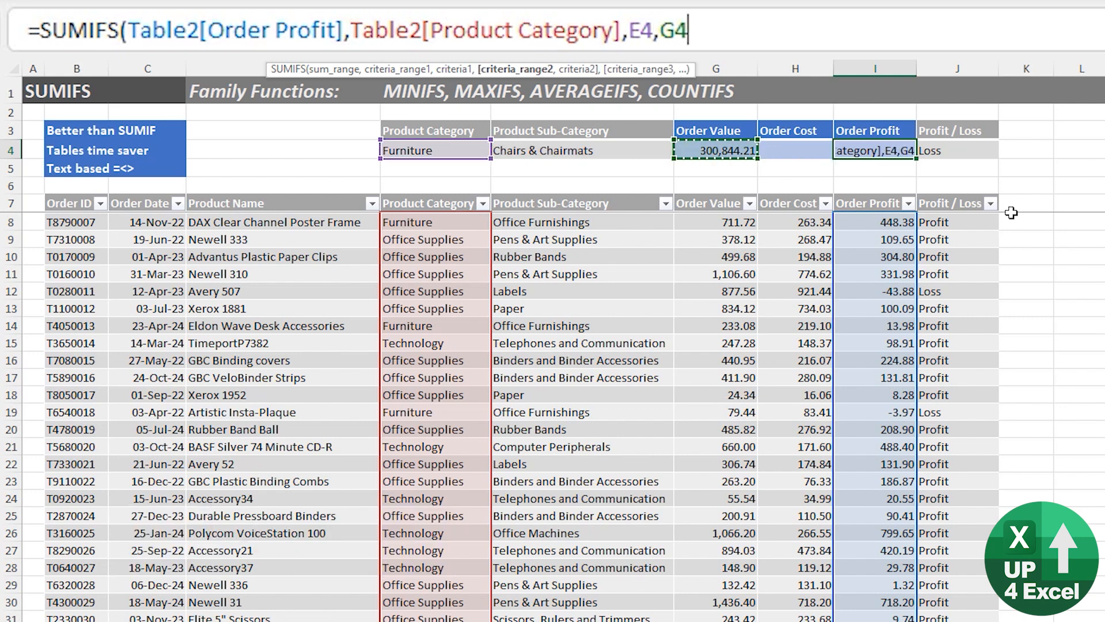
pyautogui.press('Left')
pyautogui.press('Down')
pyautogui.press('Down')
pyautogui.press('Down')
pyautogui.press('Down')
pyautogui.press('Down')
pyautogui.hotkey('ctrl', 'space')
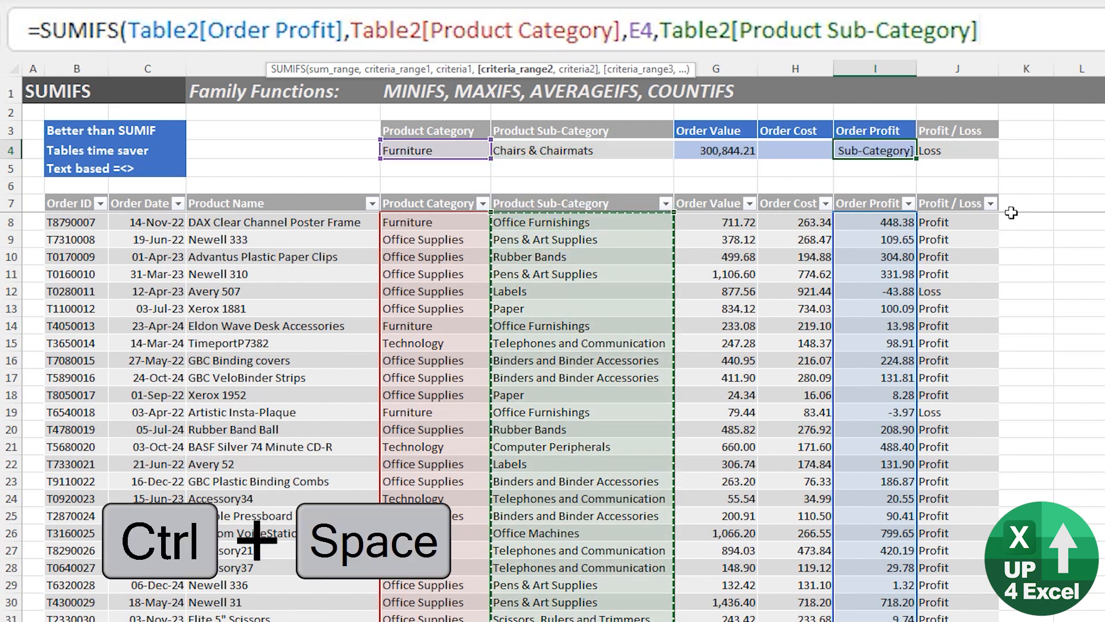
# Use cell F4 as the criterion for the Product Sub-Category range.
pyautogui.write(',')
pyautogui.press('Left')
pyautogui.press('Left')
pyautogui.press('Left')
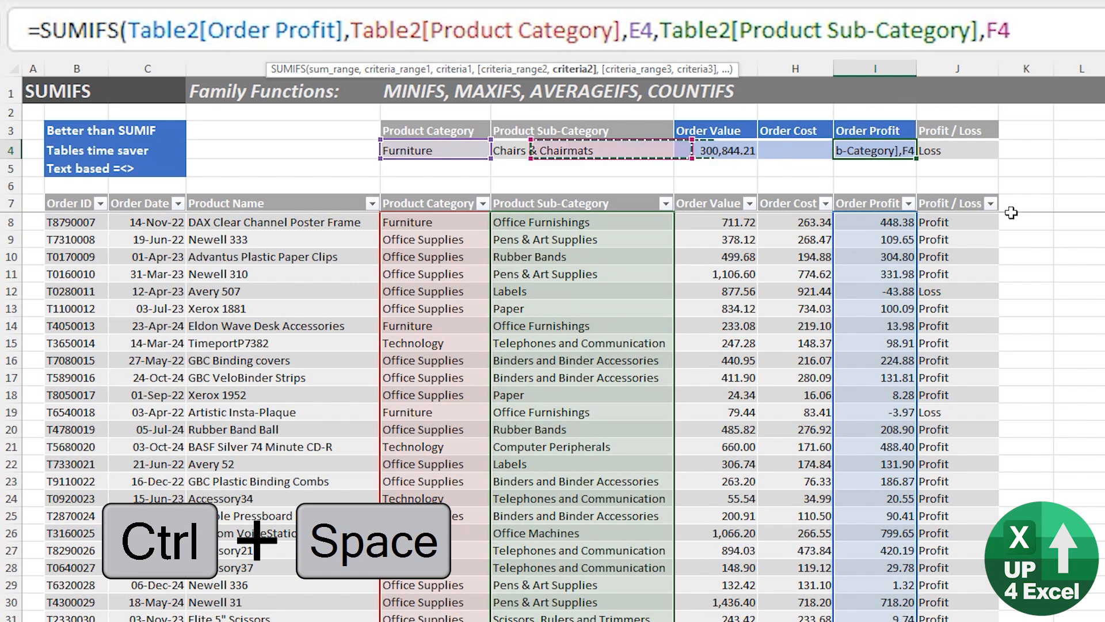
pyautogui.press('Left')
pyautogui.press('Right')
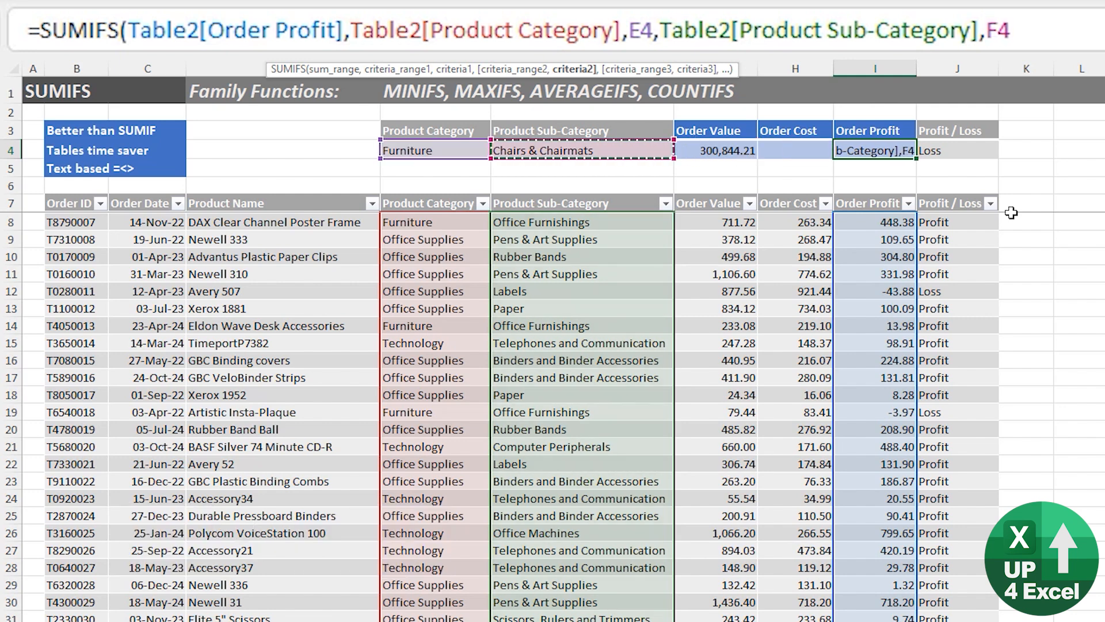
# Add the table's Profit / Loss column as the third criteria range in the I4 formula.
pyautogui.write(',')
pyautogui.press('Right')
pyautogui.press('Down')
pyautogui.press('Down')
pyautogui.press('Down')
pyautogui.press('Down')
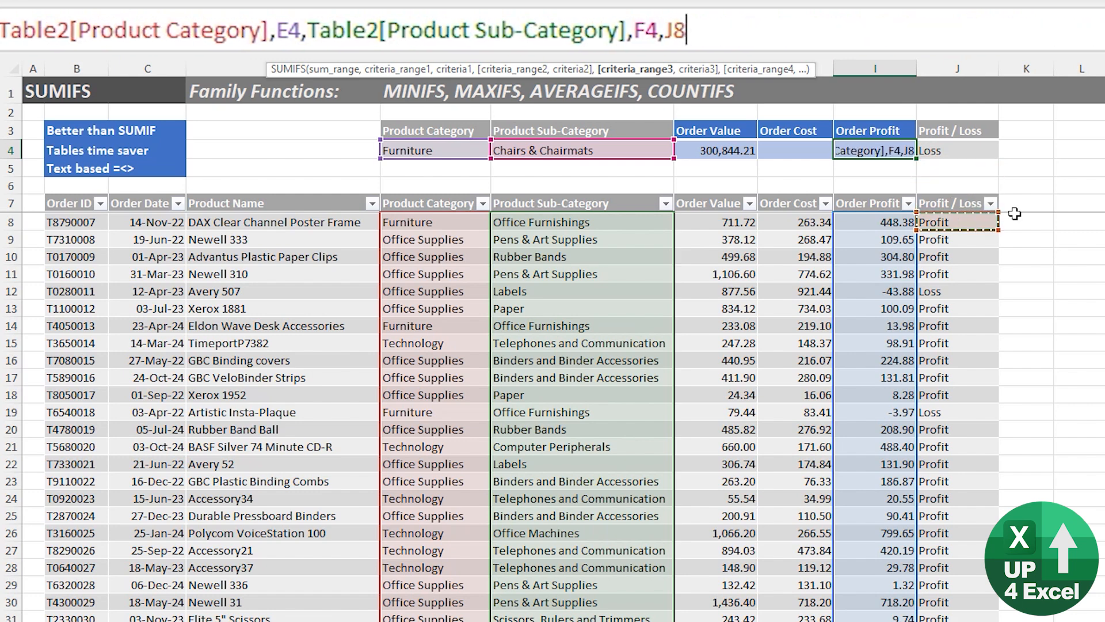
pyautogui.hotkey('ctrl', 'space')
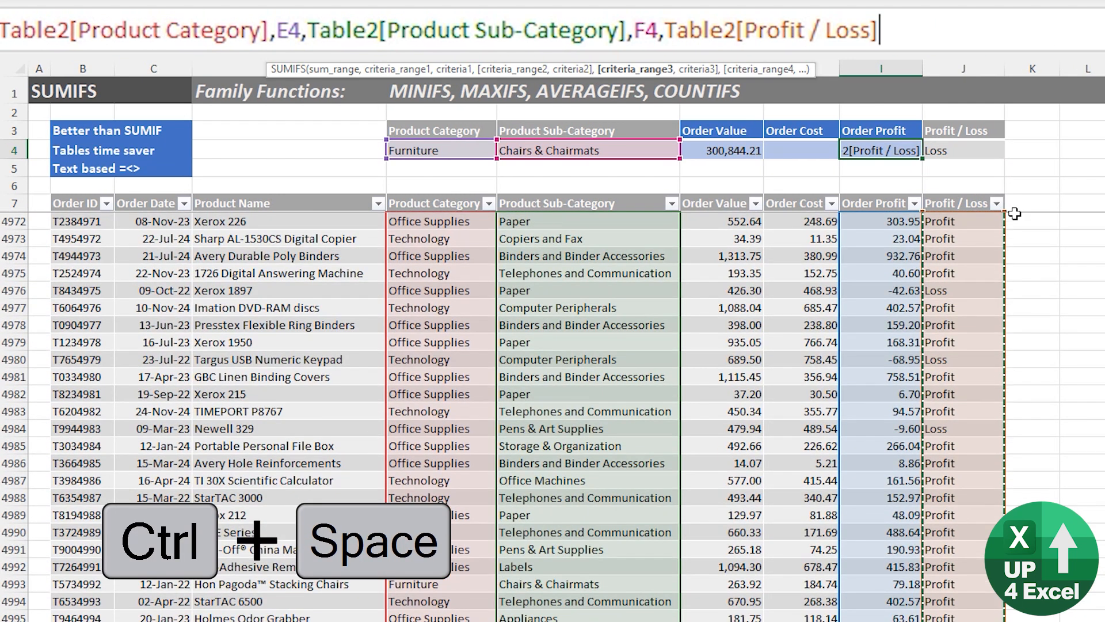
# Use cell J4 as the Profit / Loss criterion and complete the SUMIFS formula in I4.
pyautogui.write(',')
pyautogui.press('Right')
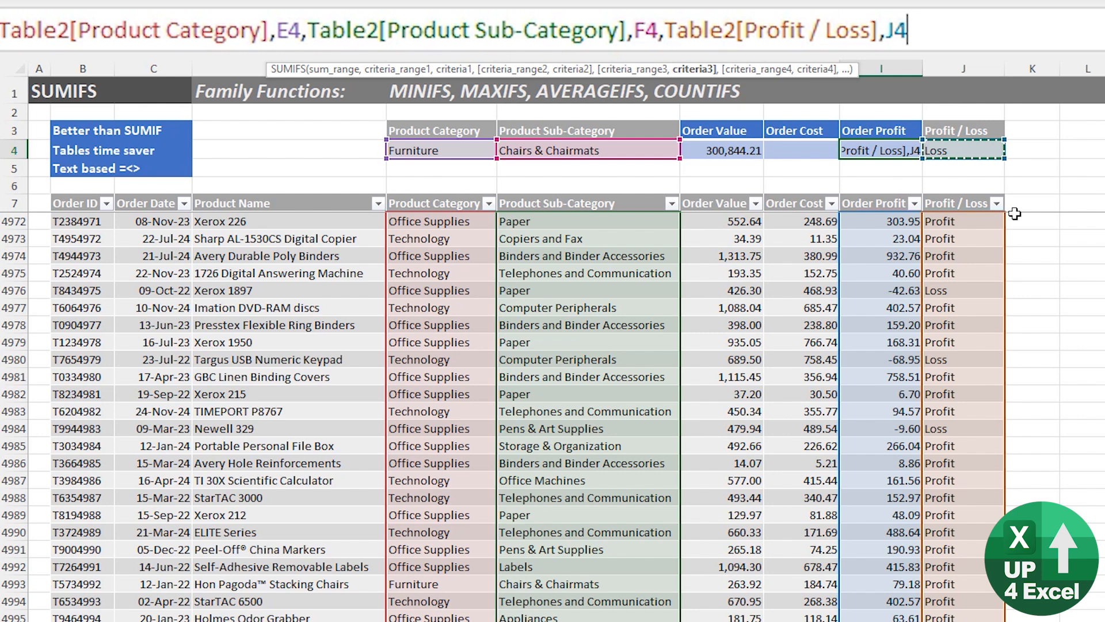
pyautogui.write(')')
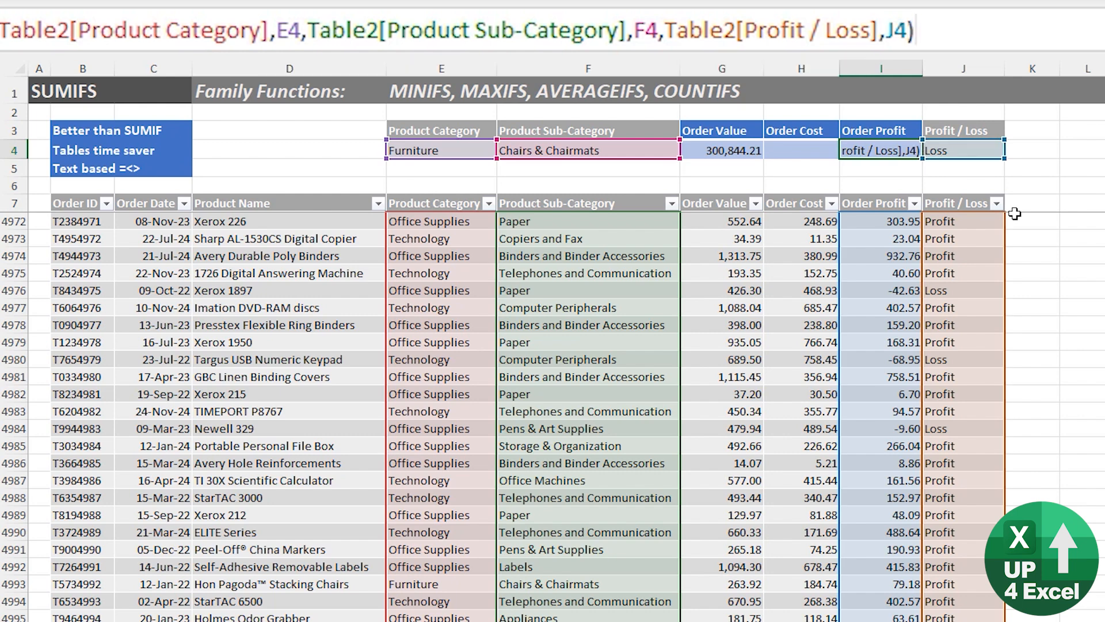
pyautogui.press('Return')
pyautogui.press('Up')
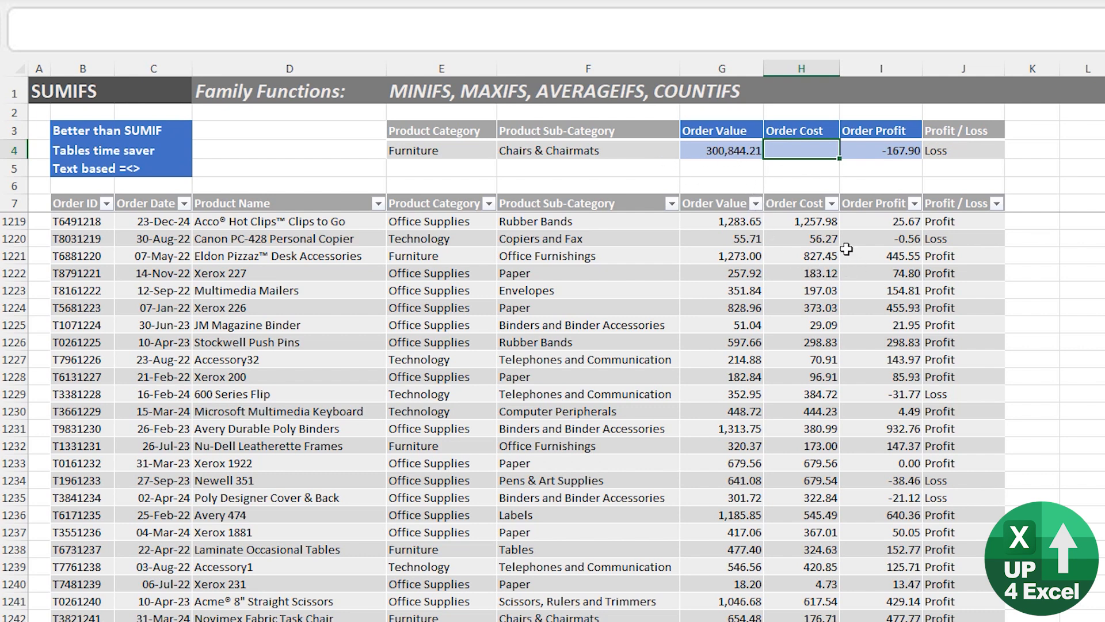
# Start a SUMIFS formula in the Order Cost summary cell H4.
pyautogui.press('Down')
pyautogui.press('Down')
pyautogui.press('Down')
pyautogui.press('Down')
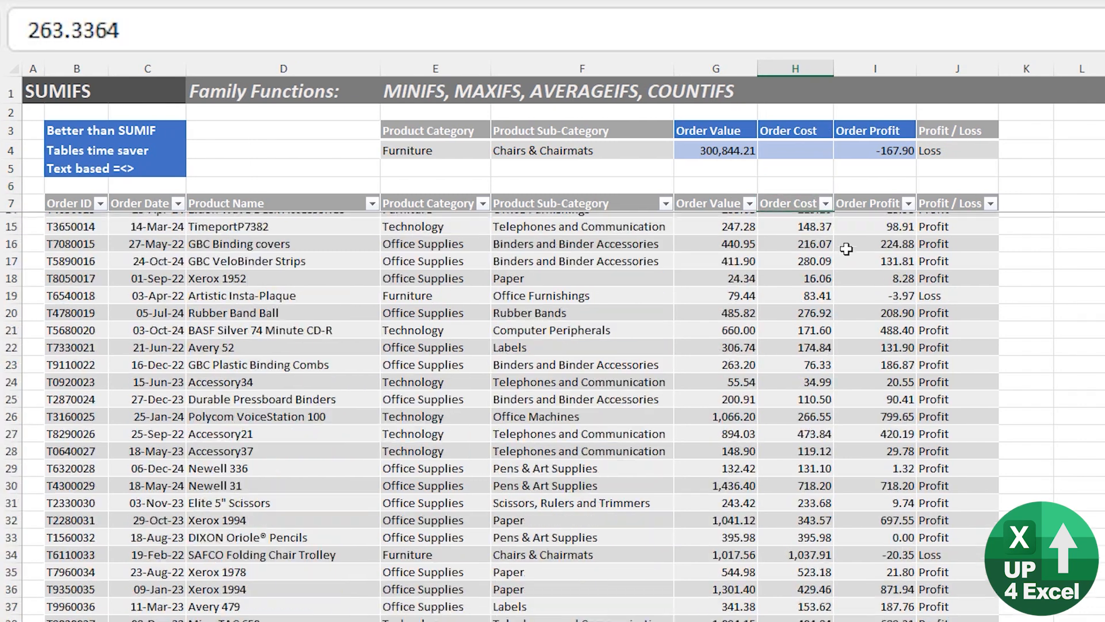
pyautogui.press('Left')
pyautogui.press('Right')
pyautogui.press('Up')
pyautogui.press('Up')
pyautogui.press('Up')
pyautogui.press('Up')
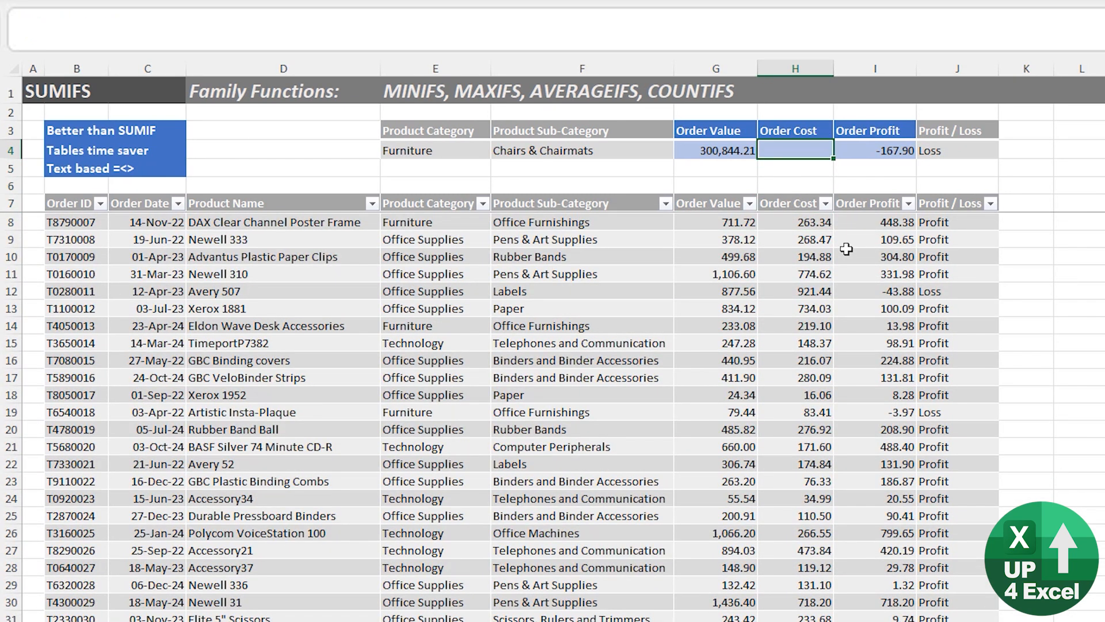
pyautogui.write('=sum')
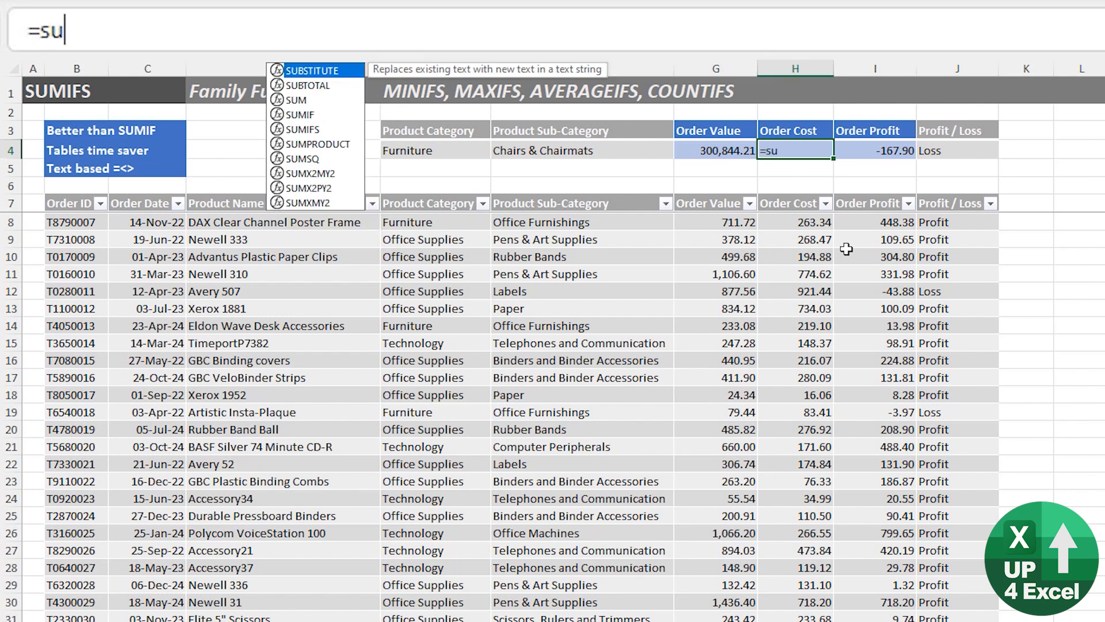
pyautogui.press('Down')
pyautogui.press('Down')
pyautogui.press('Tab')
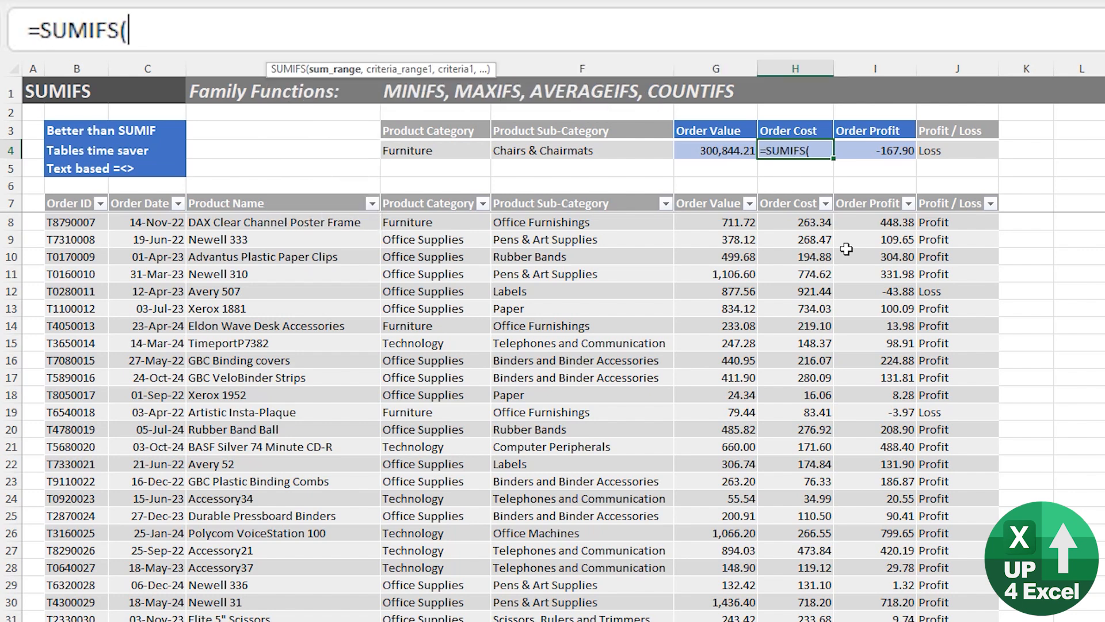
# Replace SUM with COUNT in the H4 function name so that the formula starts with COUNTIFS.
pyautogui.click(88, 30)
pyautogui.hotkey('ctrl', 'shift', 'Left')
pyautogui.press('BackSpace')
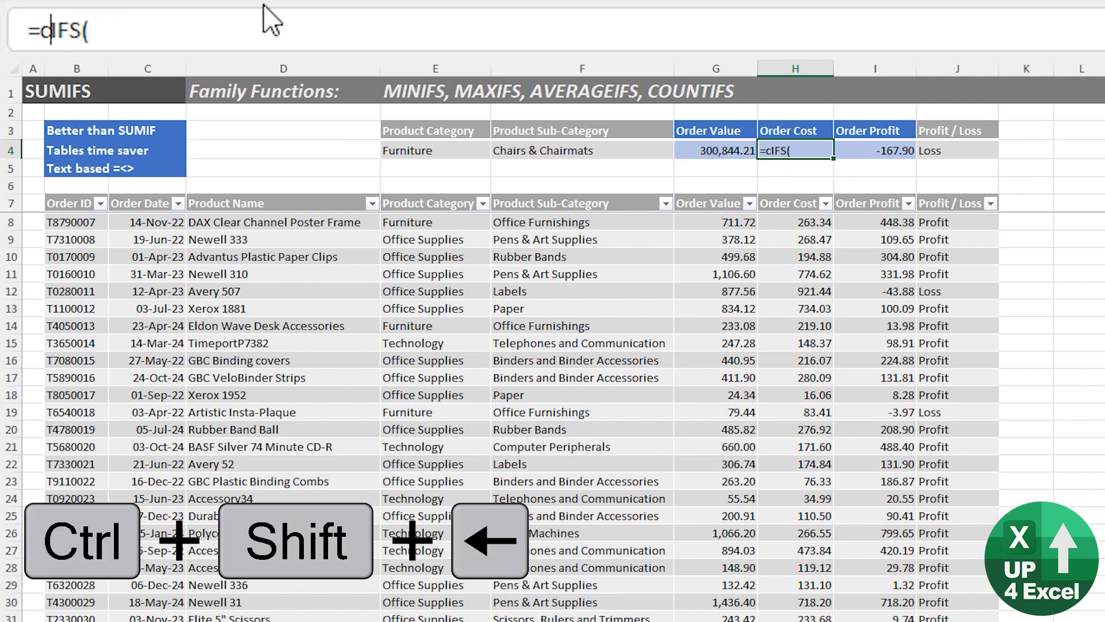
pyautogui.write('count')
pyautogui.press('Tab')
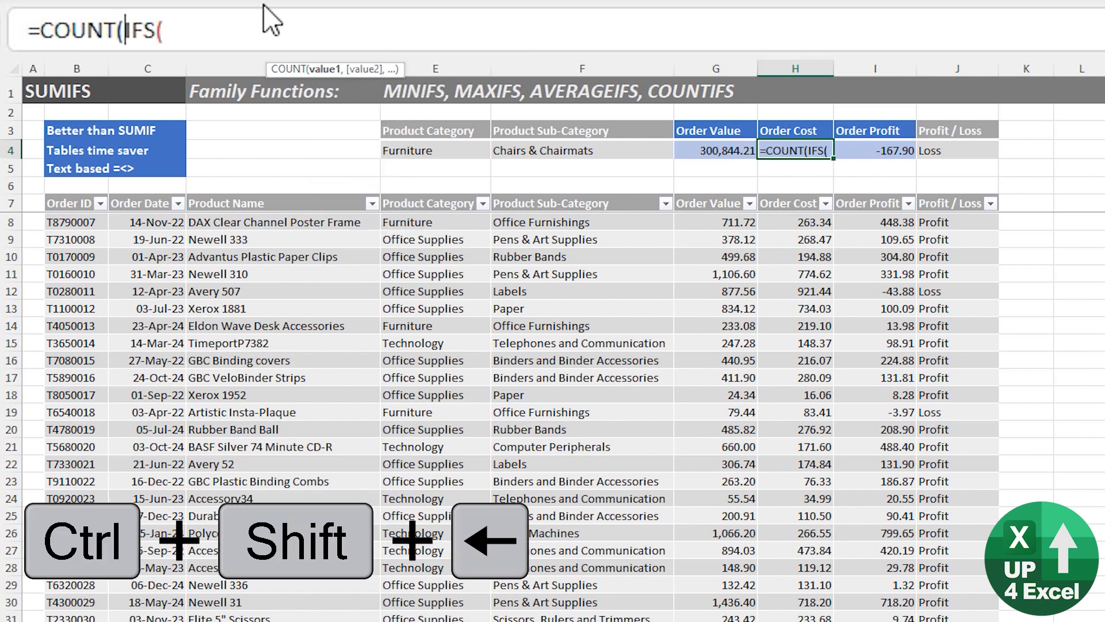
pyautogui.press('BackSpace')
pyautogui.hotkey('ctrl', 'Right')
pyautogui.hotkey('ctrl', 'Right')
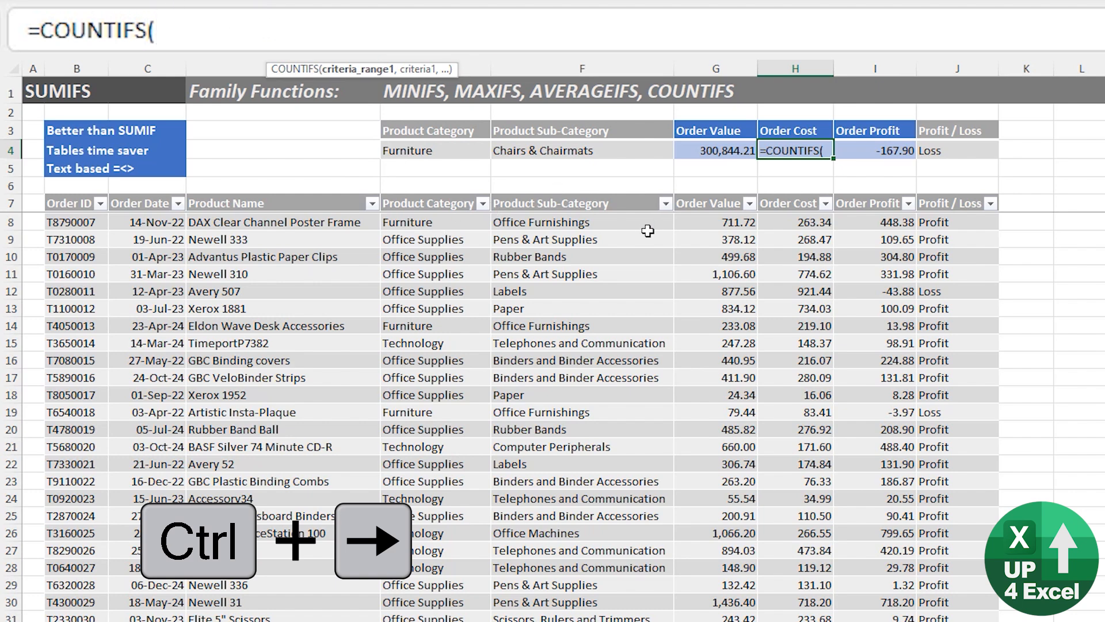
# Complete the COUNTIFS formula in H4 with the table's Order Cost column as criteria range and ">1000" as criterion.
pyautogui.click(799, 222)
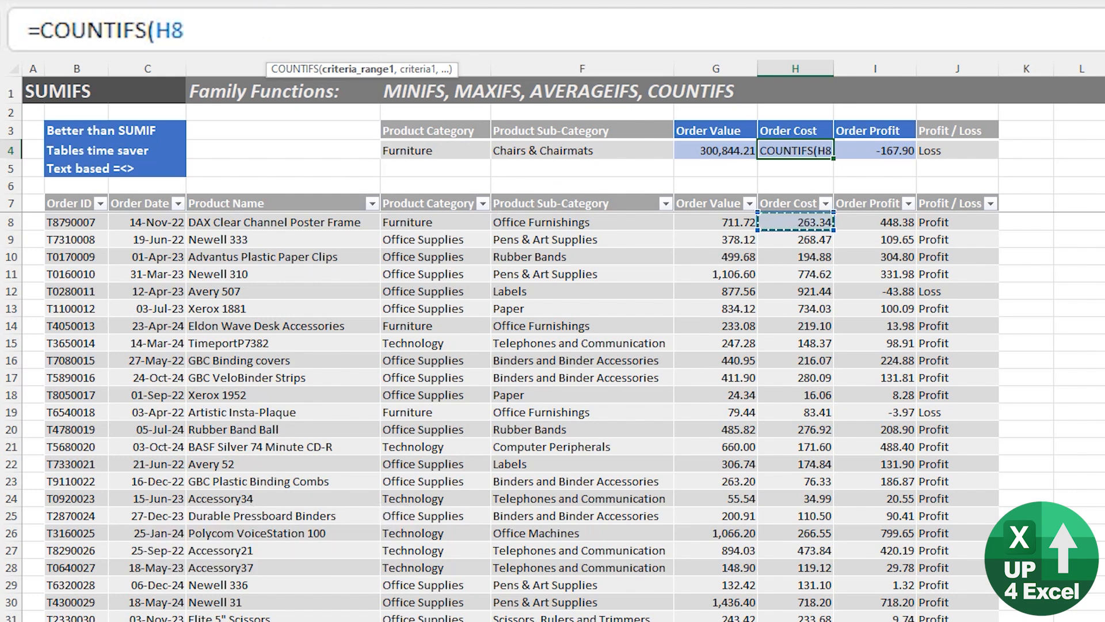
pyautogui.hotkey('ctrl', 'shift', 'Down')
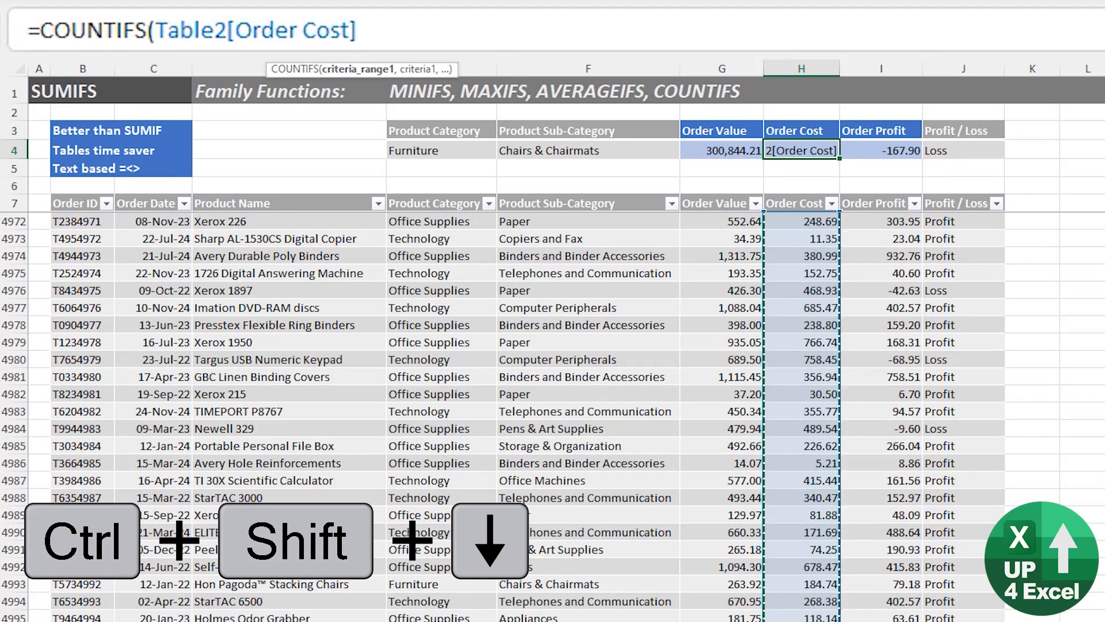
pyautogui.write(',')
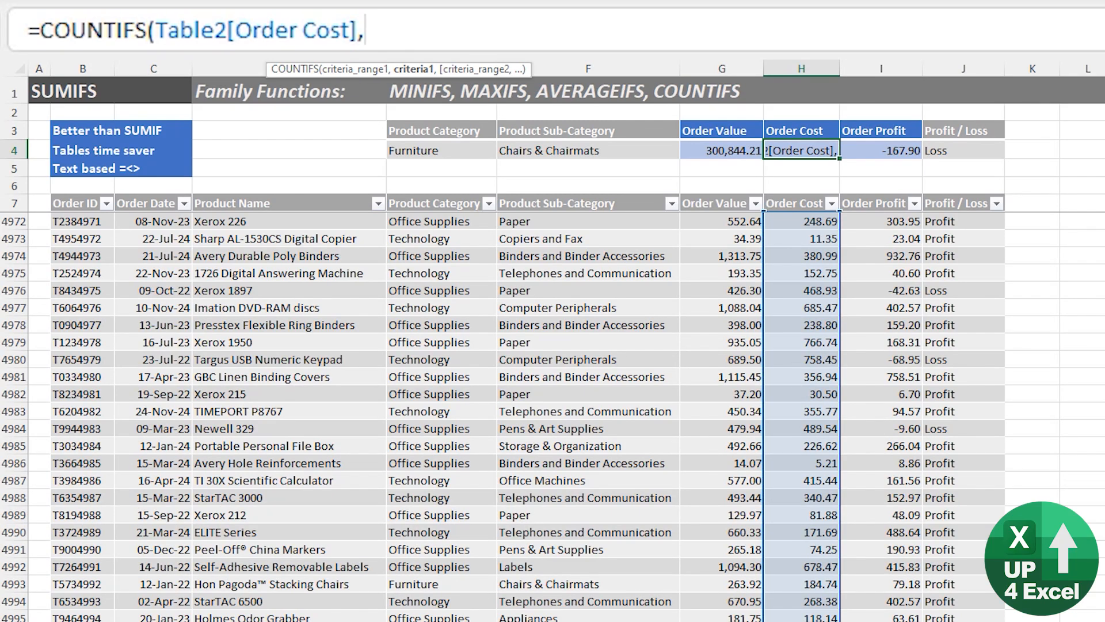
pyautogui.write('">')
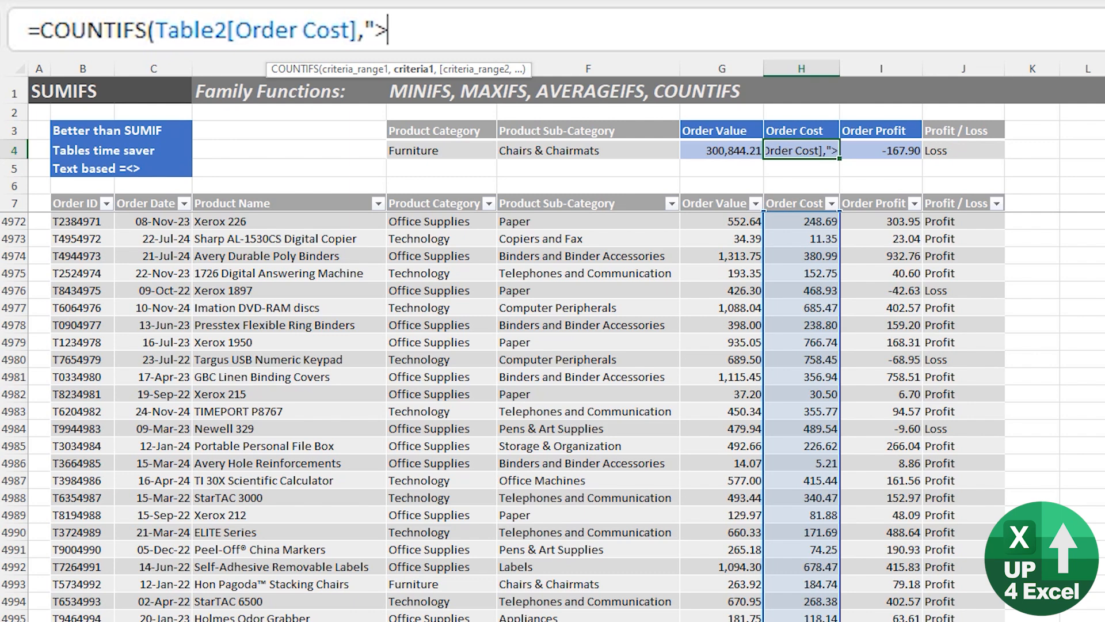
pyautogui.write('1000')
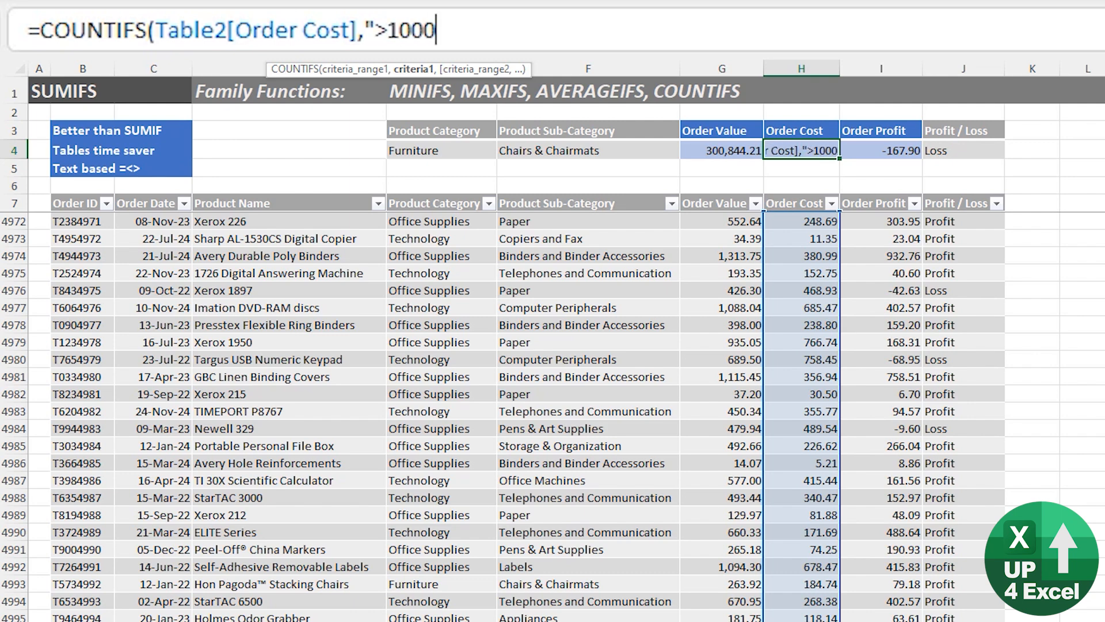
pyautogui.write('")')
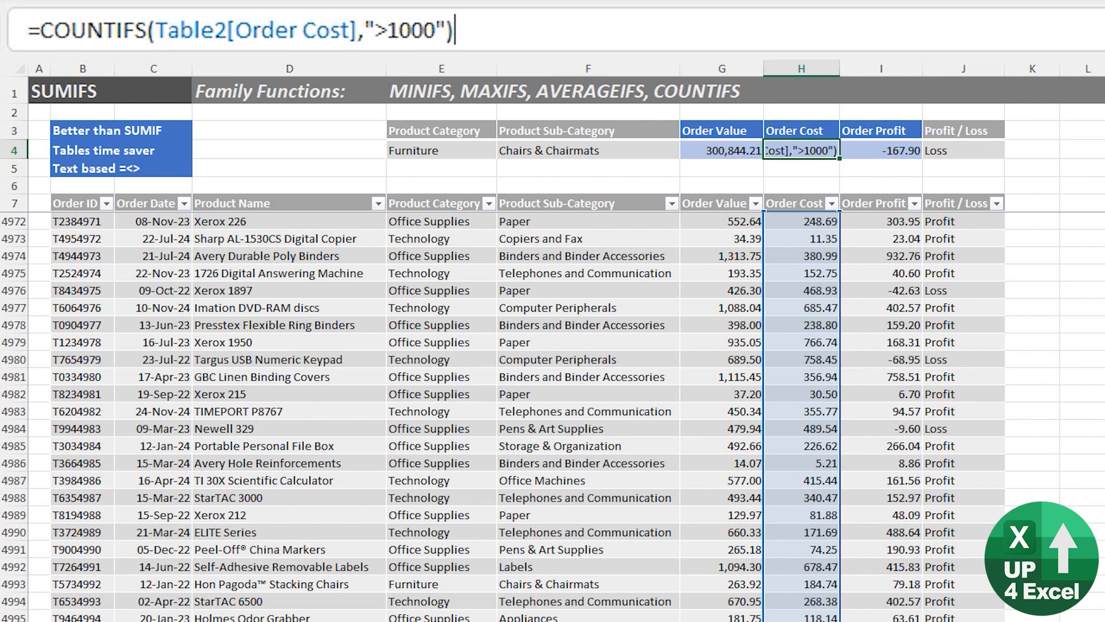
pyautogui.press('Return')
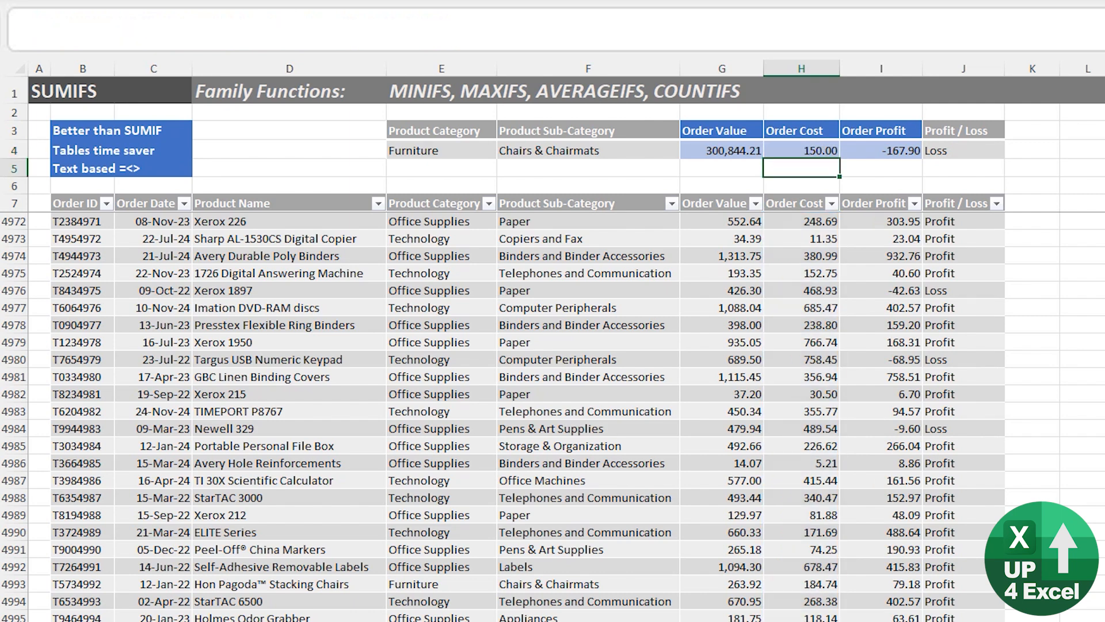
# Add the table's Order Cost column as a second criteria range to the COUNTIFS formula in H4.
pyautogui.press('Up')
pyautogui.press('Down')
pyautogui.press('Down')
pyautogui.press('Down')
pyautogui.press('Up')
pyautogui.press('Up')
pyautogui.press('Up')
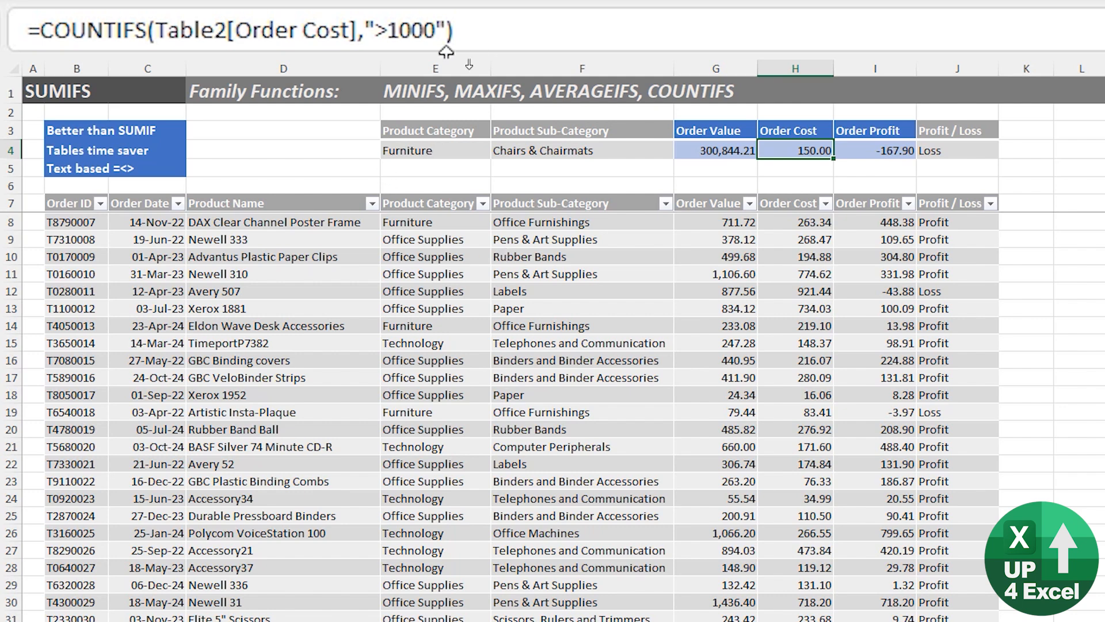
pyautogui.click(453, 25)
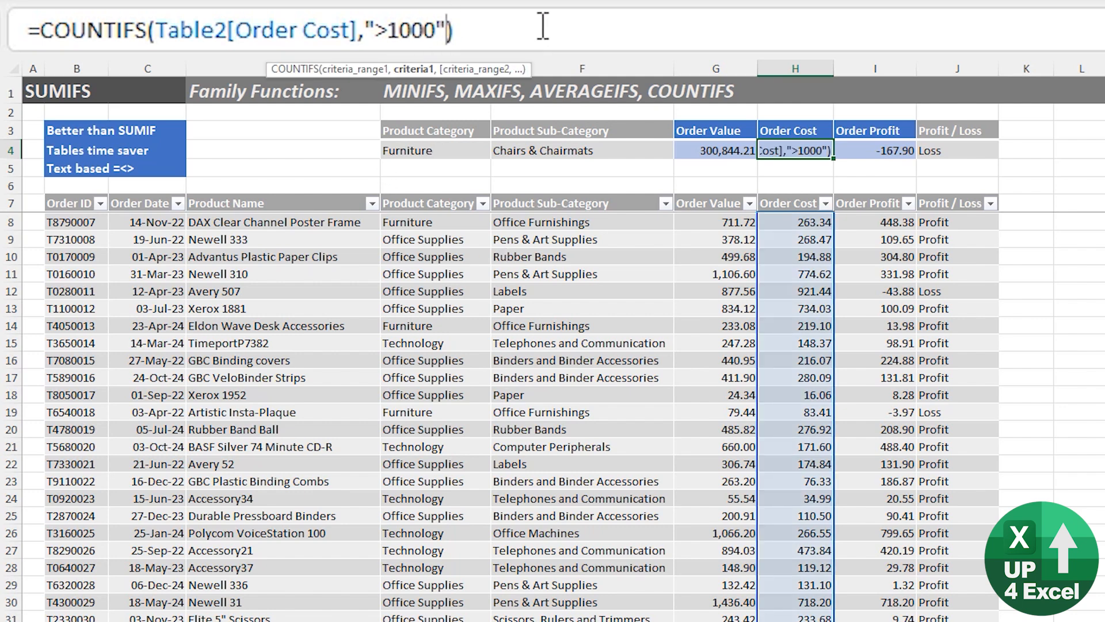
pyautogui.write(',')
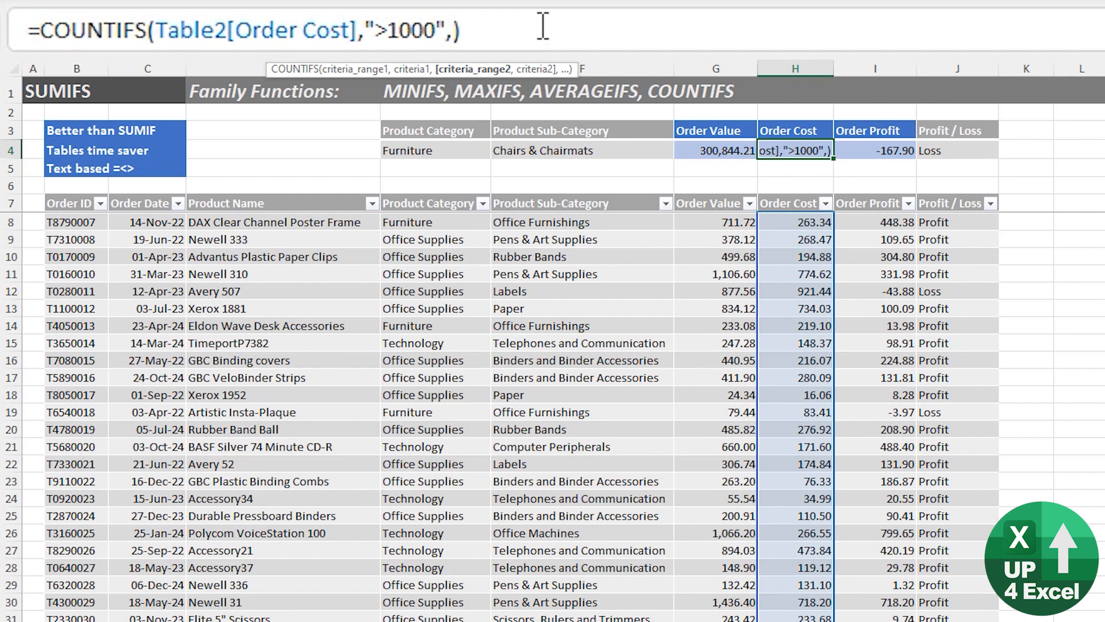
pyautogui.click(818, 272)
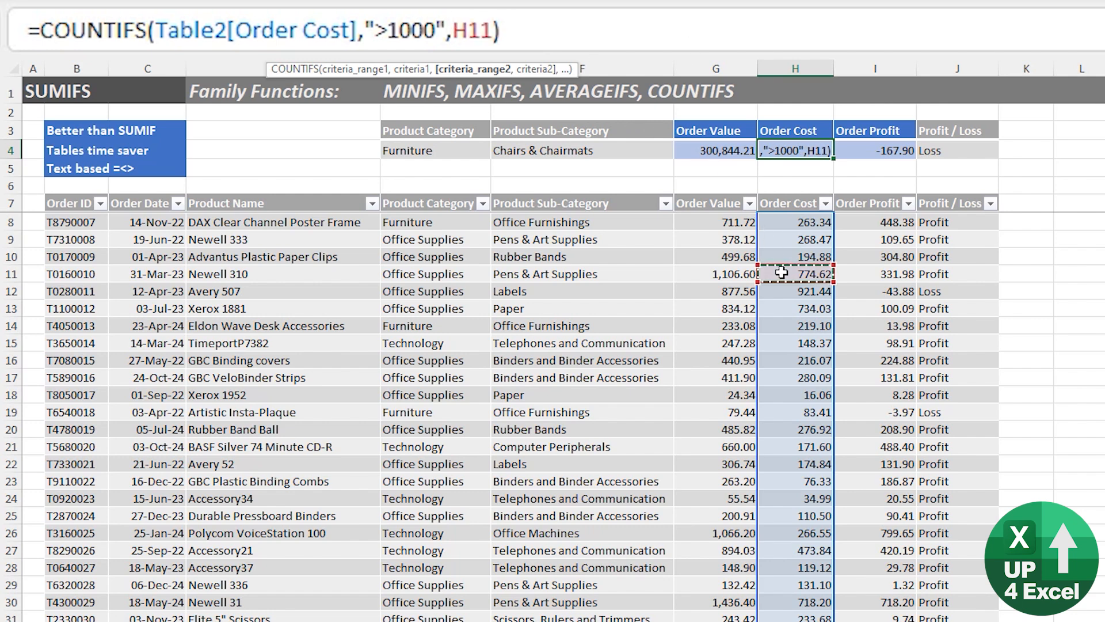
pyautogui.hotkey('ctrl', 'space')
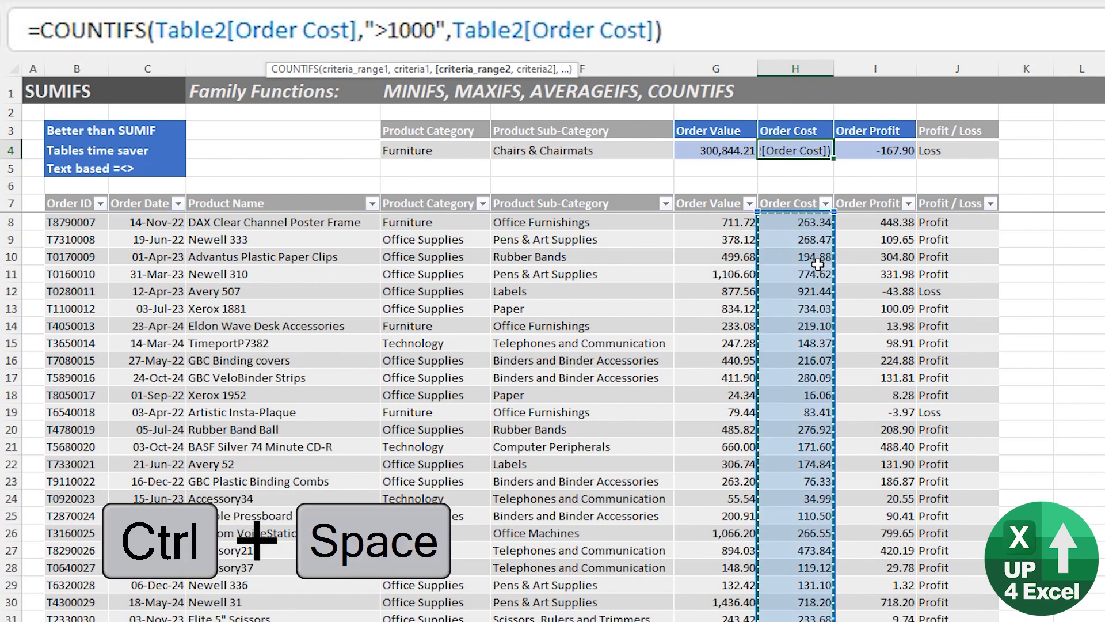
# Set the second criterion to "<2000" and complete the COUNTIFS formula in H4.
pyautogui.write(',"<2')
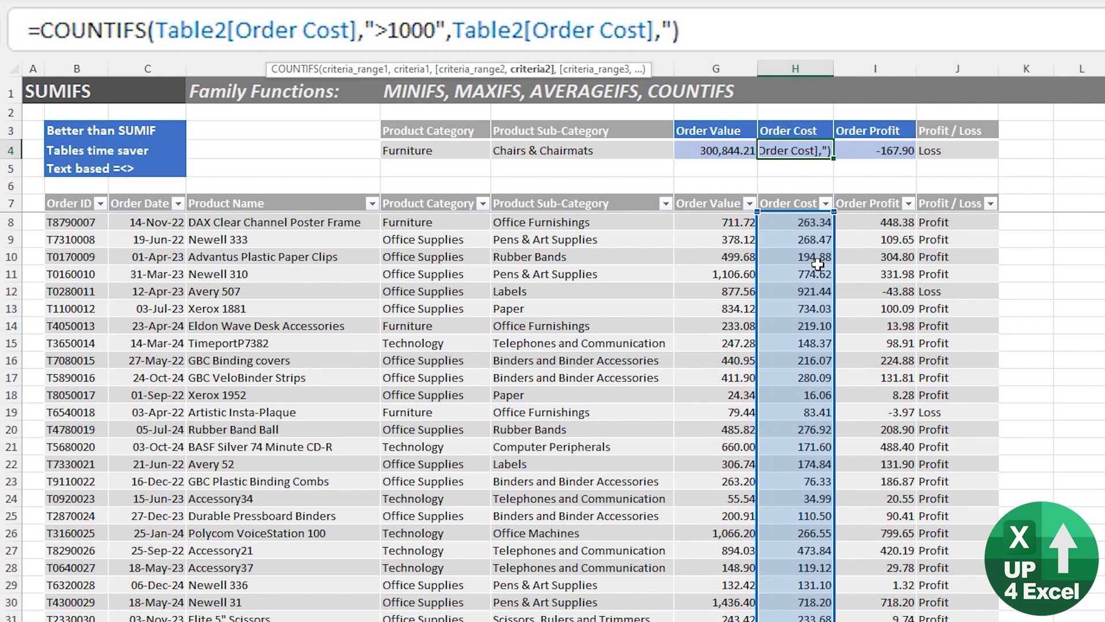
pyautogui.write('000"')
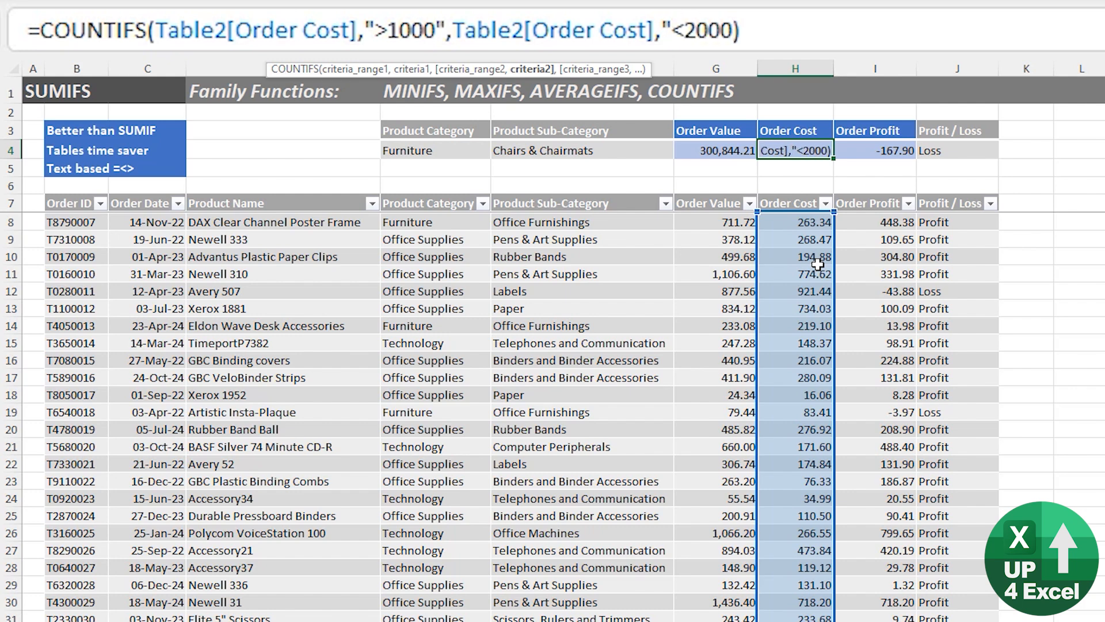
pyautogui.press('Return')
pyautogui.press('Up')
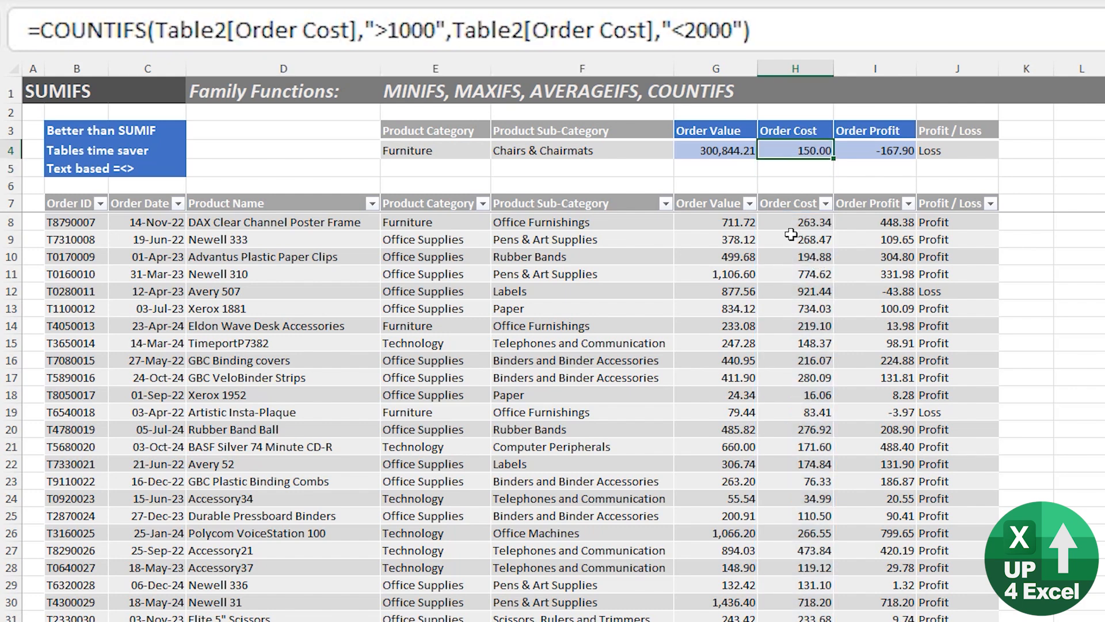
# Change the second criterion of the COUNTIFS formula in H4 to "<1200".
pyautogui.click(695, 30)
pyautogui.press('BackSpace')
pyautogui.write('12')
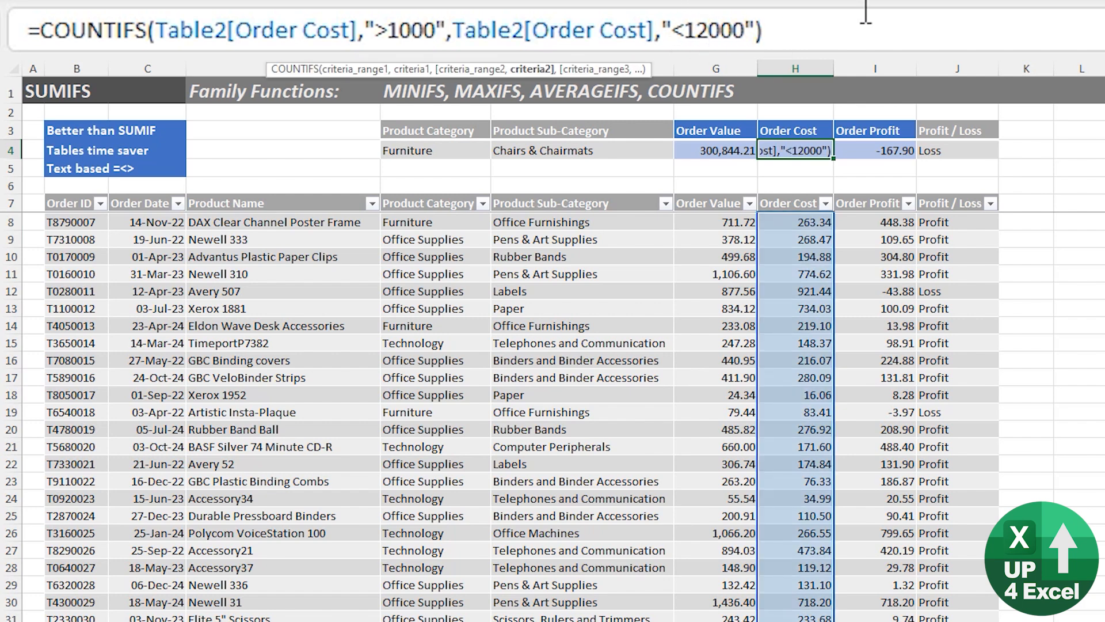
pyautogui.press('Delete')
pyautogui.press('Return')
pyautogui.press('Up')
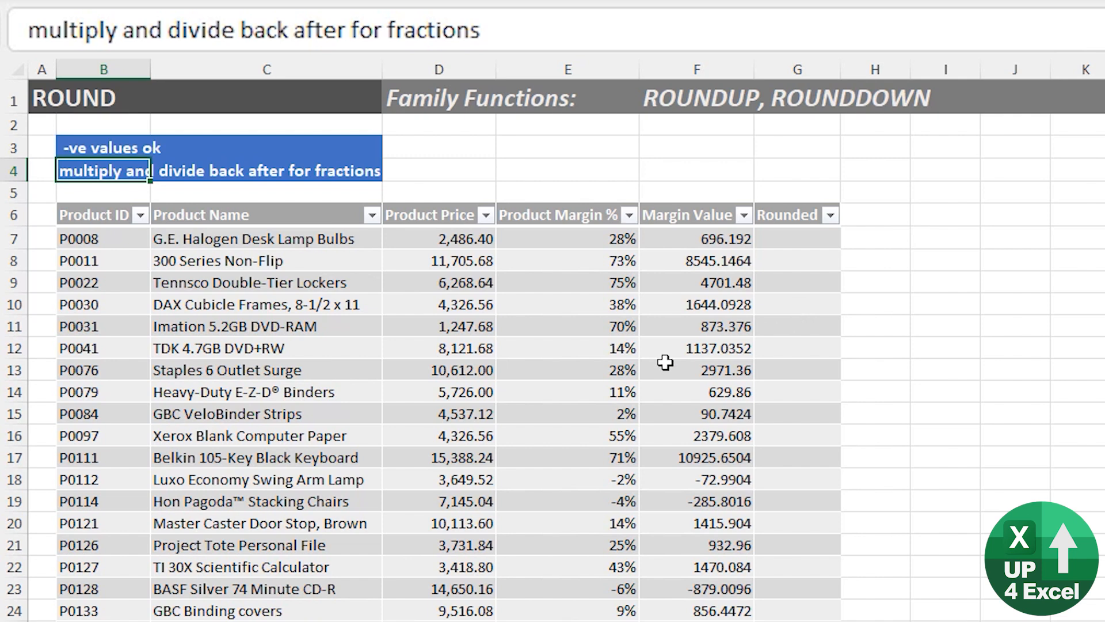
# Fill the Rounded column from G7 with a ROUND formula on the row's Margin Value to 0 digits.
pyautogui.click(836, 234)
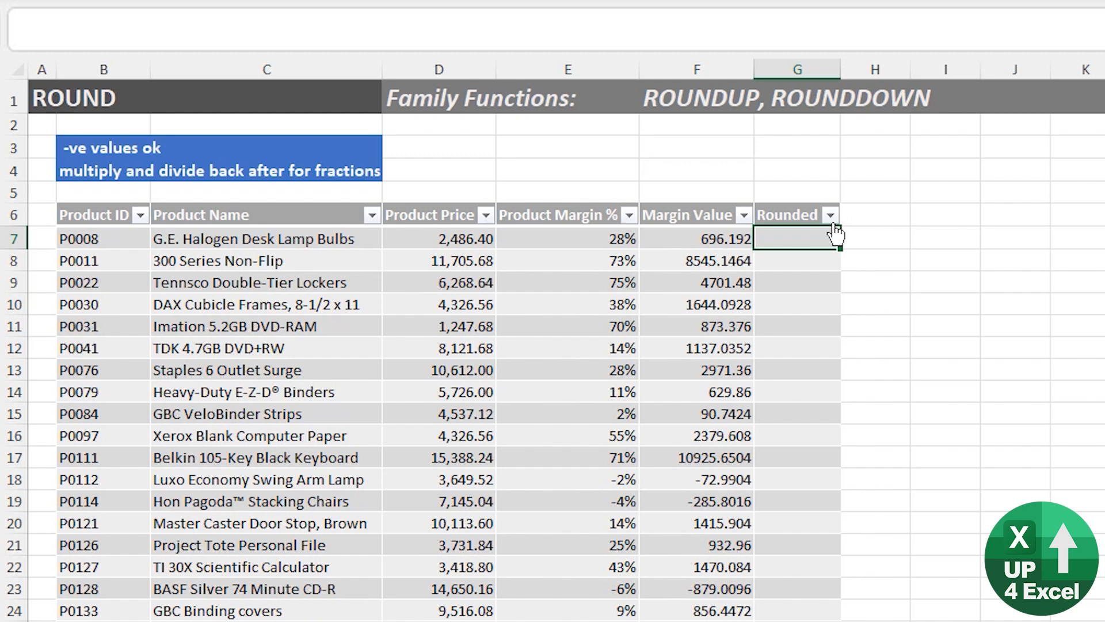
pyautogui.write('=r')
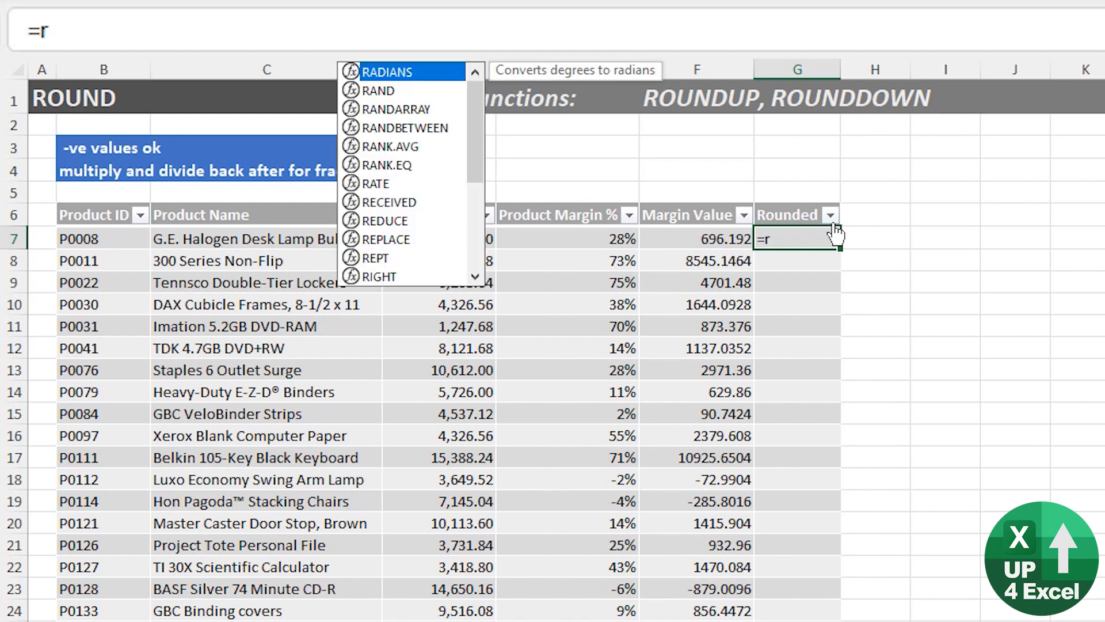
pyautogui.write('ound')
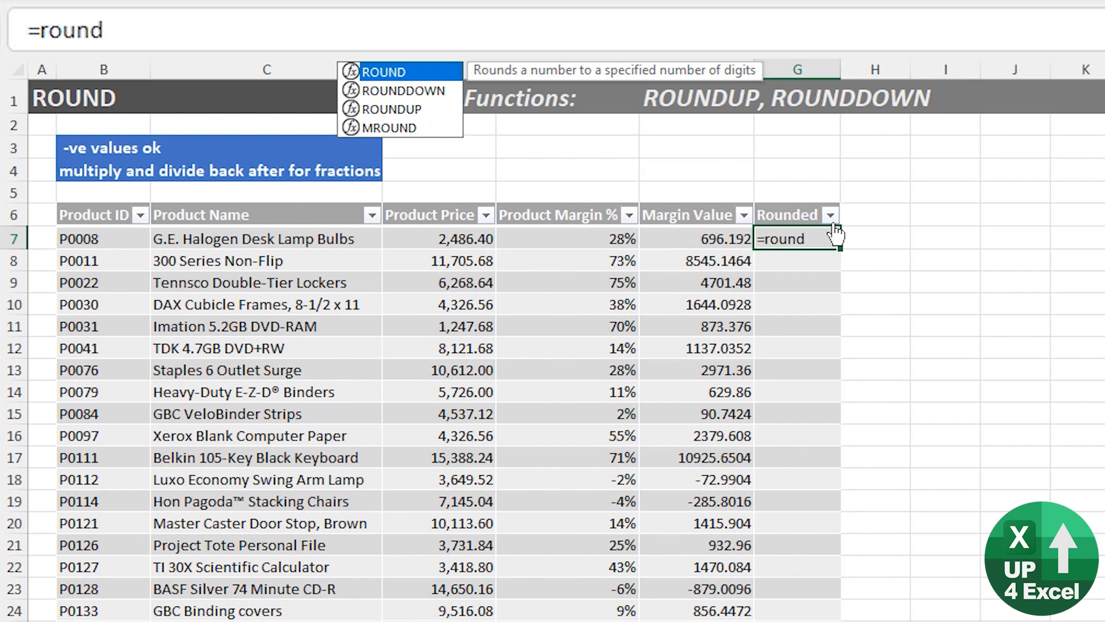
pyautogui.press('Tab')
pyautogui.click(737, 239)
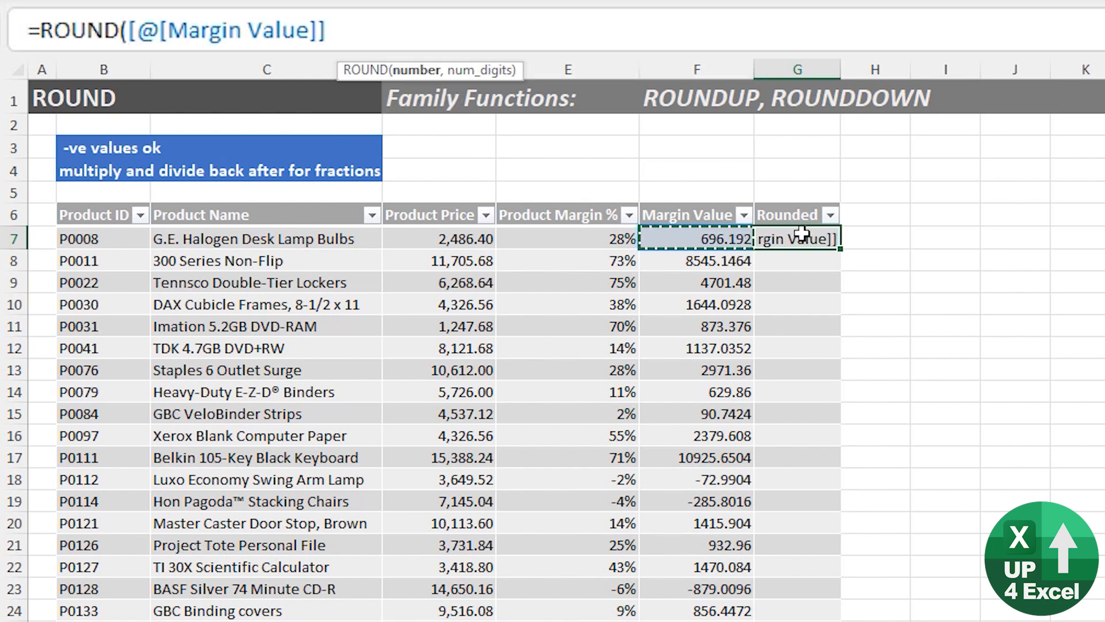
pyautogui.write(',0')
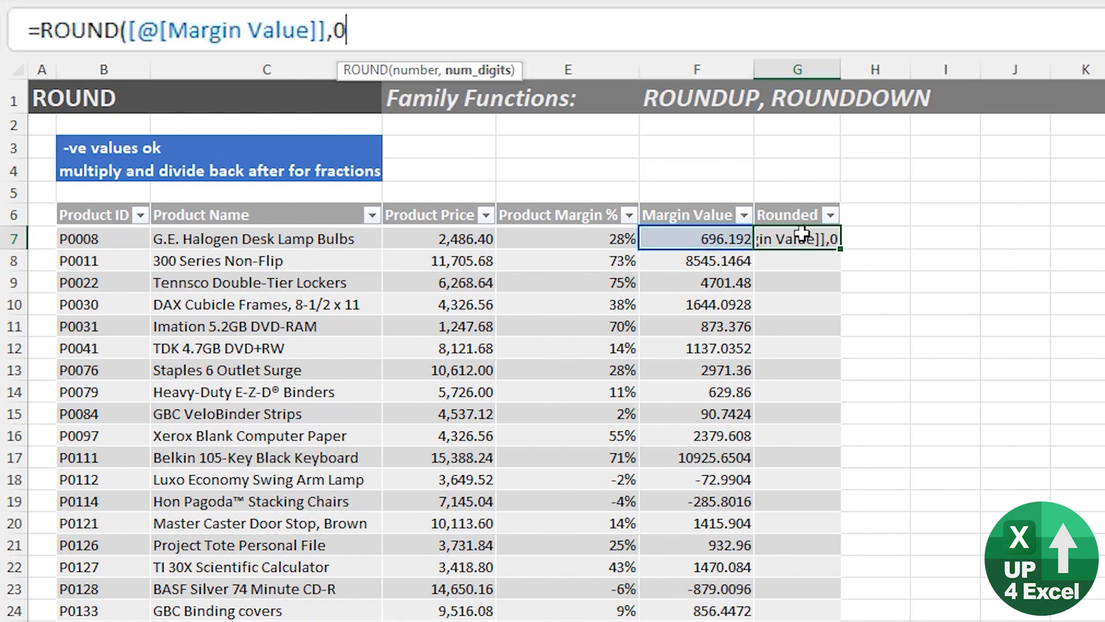
pyautogui.write(')')
pyautogui.hotkey('ctrl', 'Return')
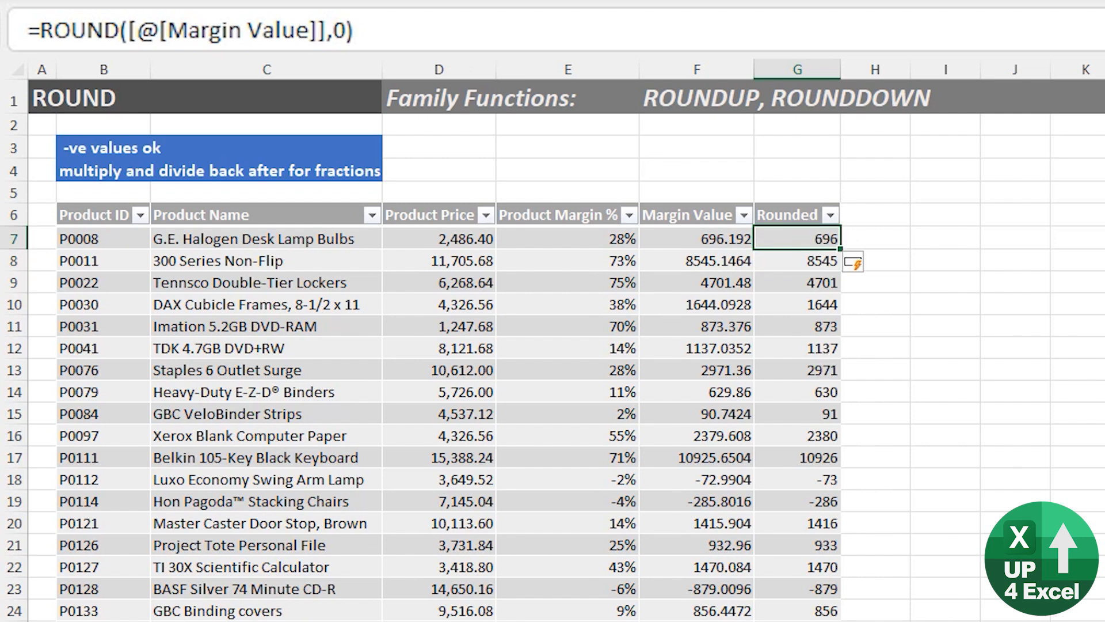
# Set the num_digits argument of the Rounded column's ROUND formula to -2.
pyautogui.click(335, 32)
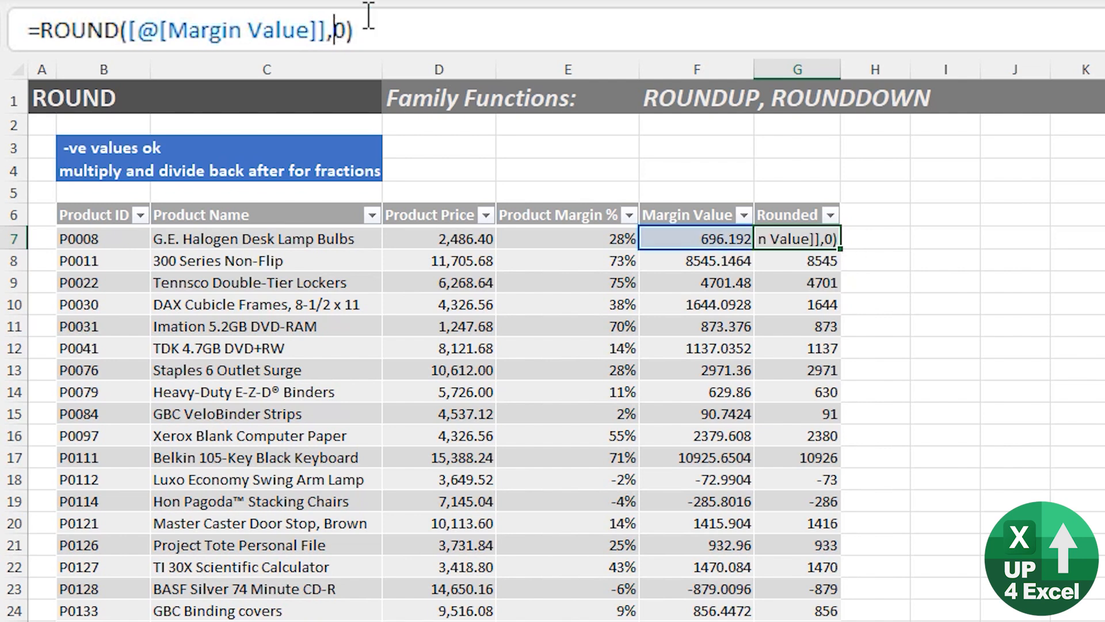
pyautogui.write('-')
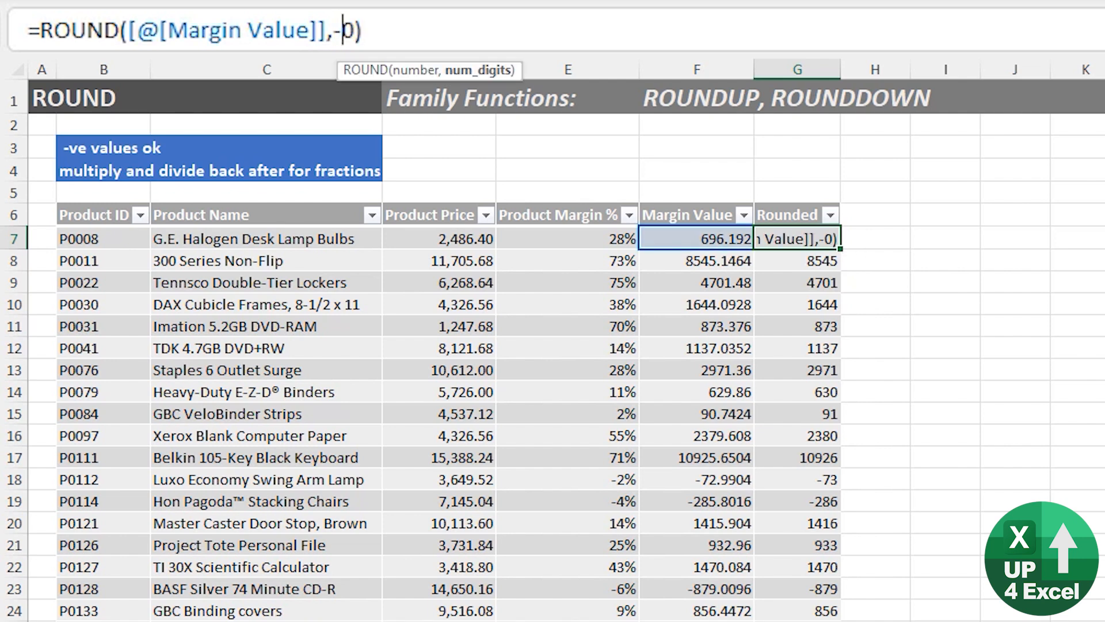
pyautogui.press('Delete')
pyautogui.write('2')
pyautogui.press('Return')
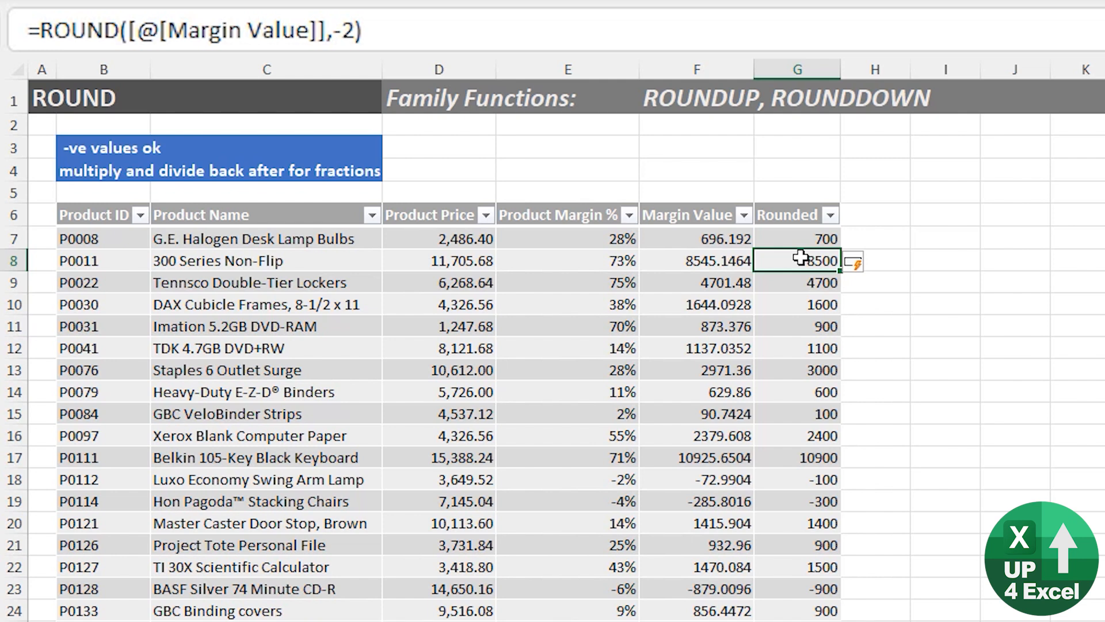
# Set the ROUND formula's num_digits to 2 through cell G8.
pyautogui.click(352, 30)
pyautogui.press('BackSpace')
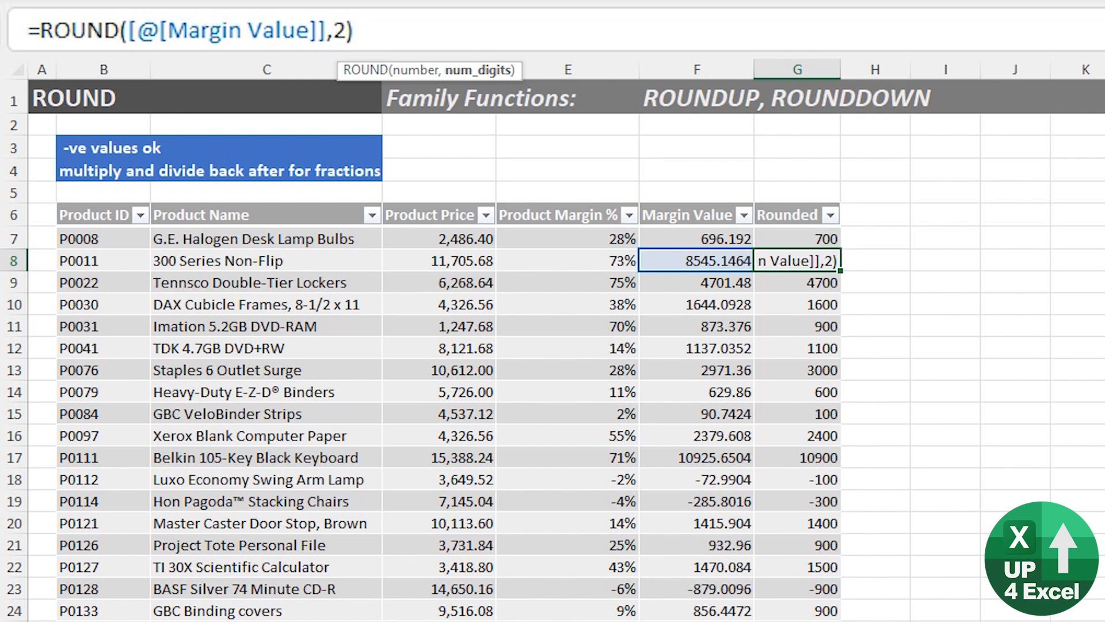
pyautogui.press('Return')
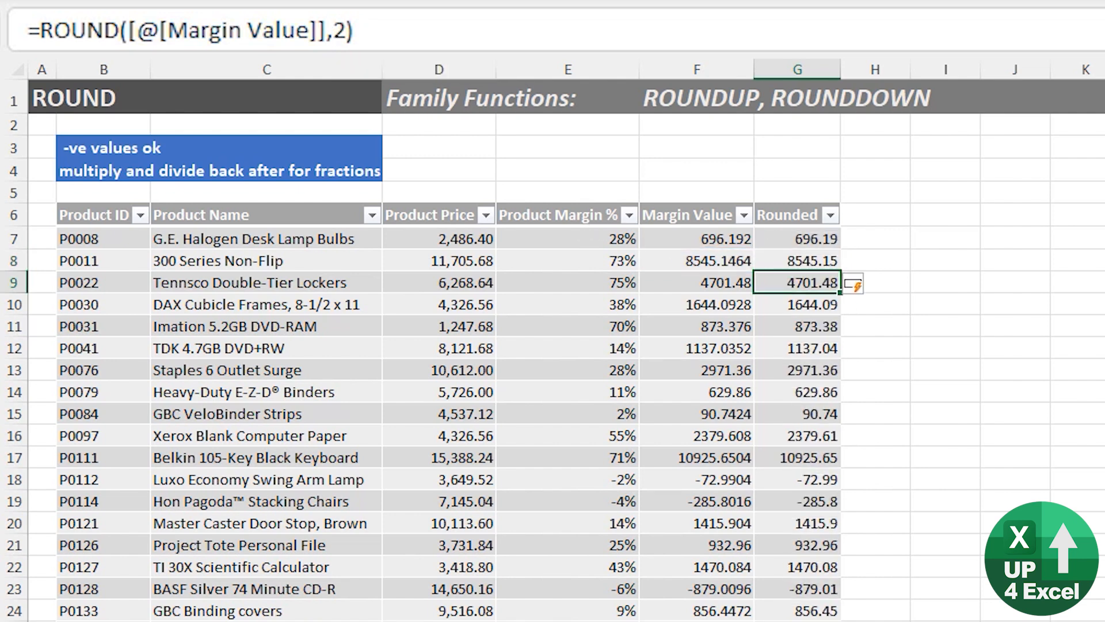
# Set the ROUND formula's num_digits to -3 through cell G9.
pyautogui.click(336, 29)
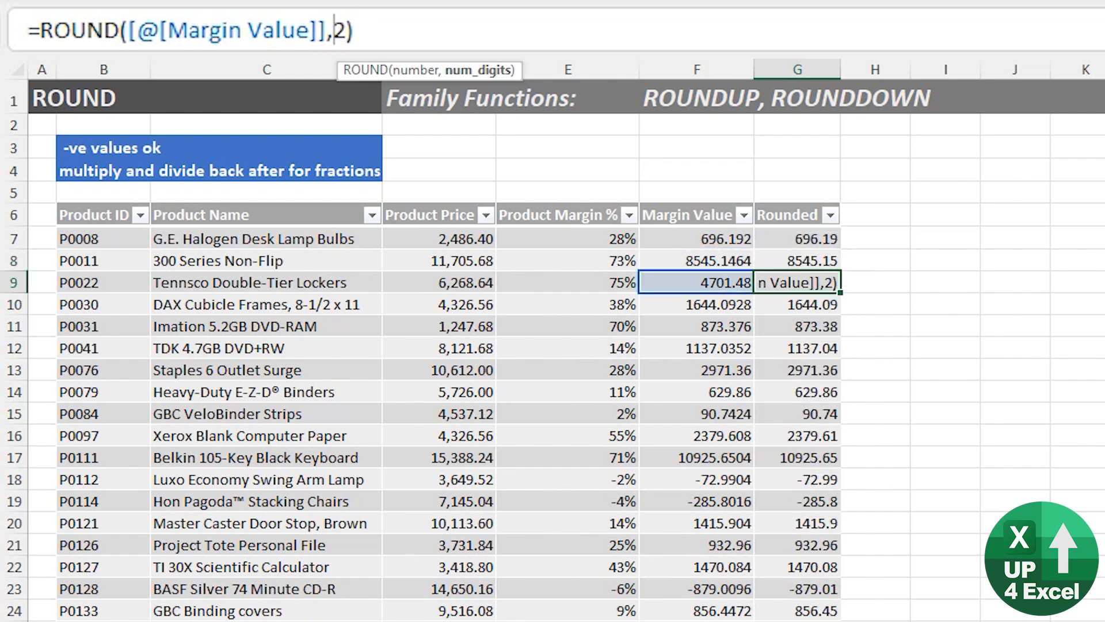
pyautogui.write('-1')
pyautogui.press('Delete')
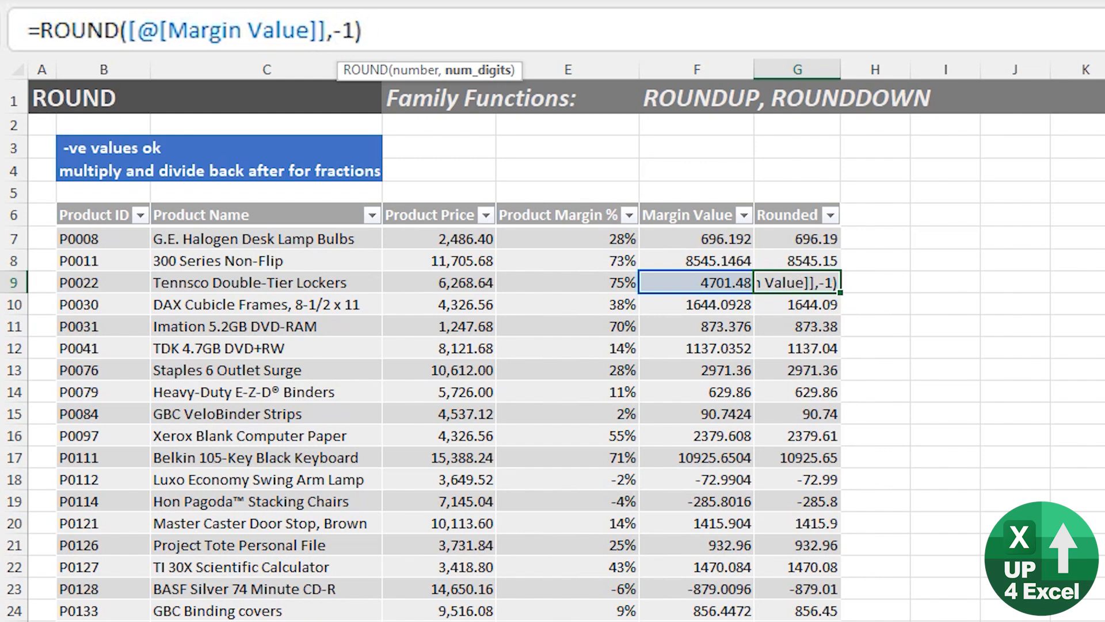
pyautogui.press('BackSpace')
pyautogui.write('3')
pyautogui.press('Return')
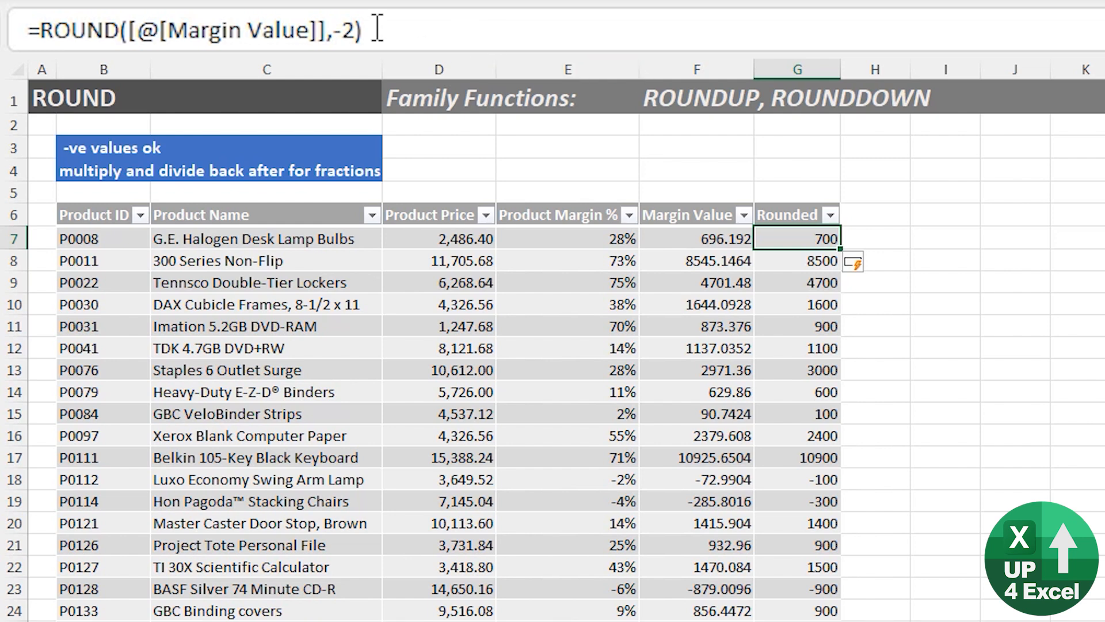
# Multiply Margin Value by 2 inside the ROUND formula in G7, keeping num_digits at -2.
pyautogui.click(335, 28)
pyautogui.write('-')
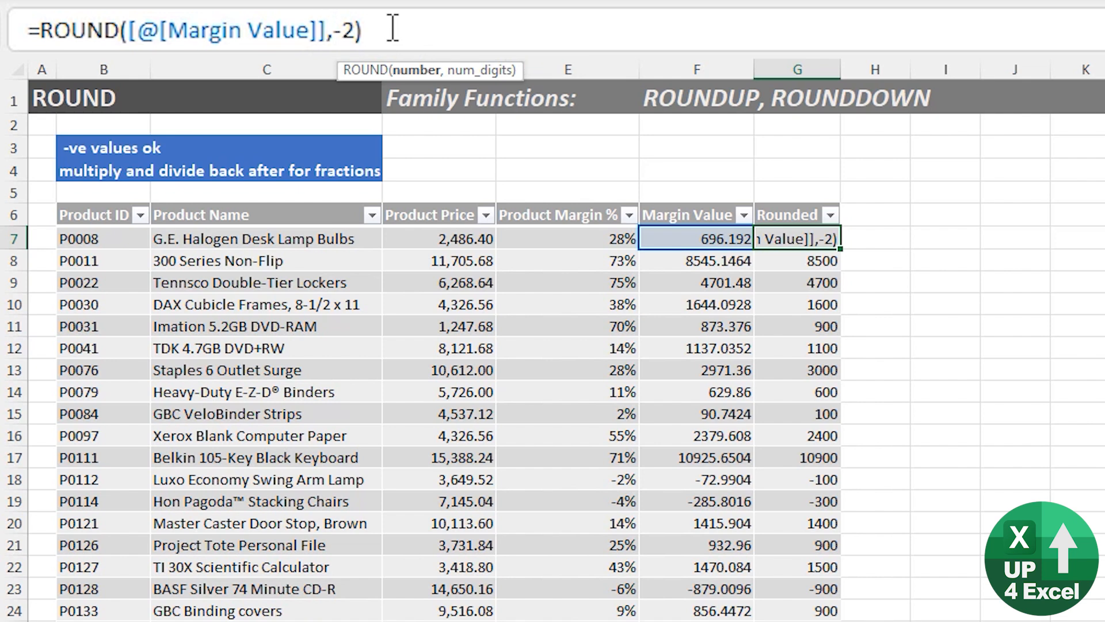
pyautogui.write('*2')
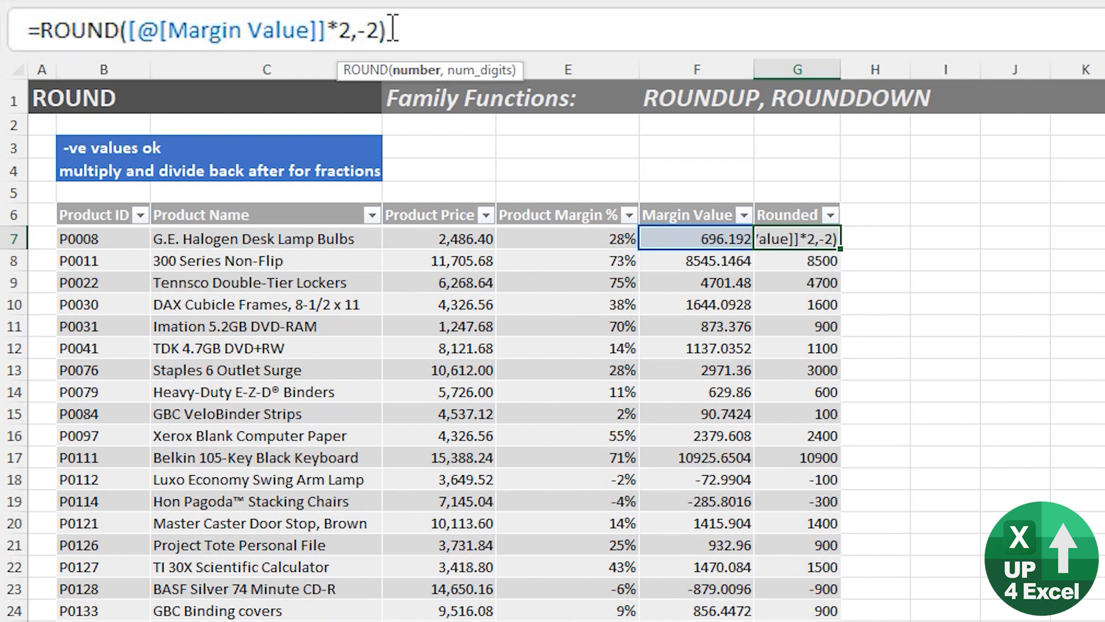
pyautogui.press('Return')
pyautogui.press('Up')
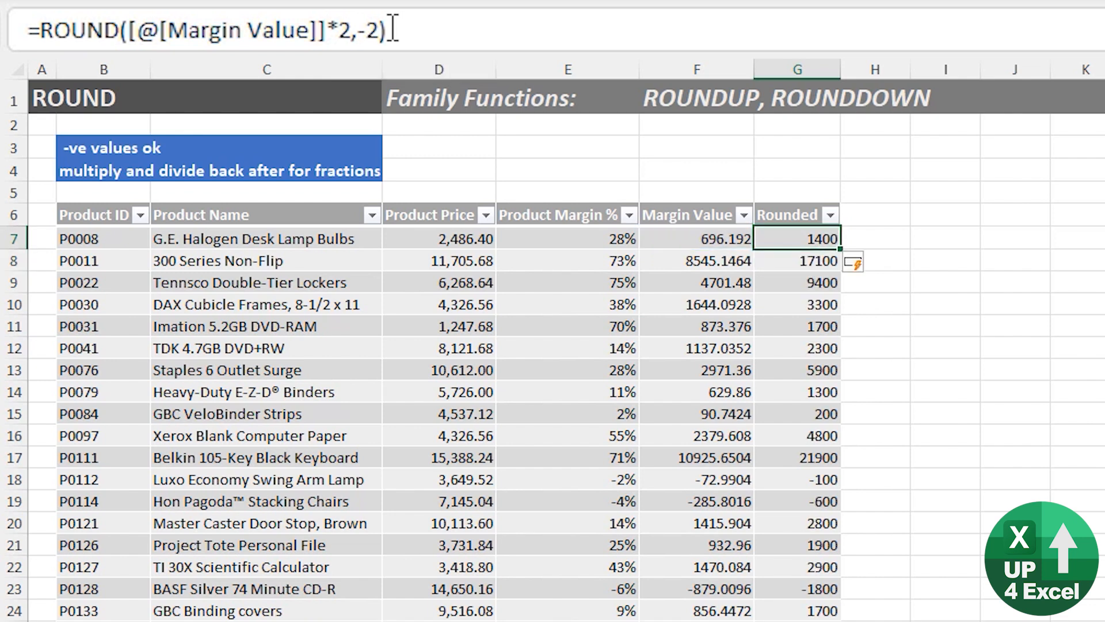
# Divide the ROUND result in G7 by 2 so that the column rounds to the nearest 50.
pyautogui.click(393, 28)
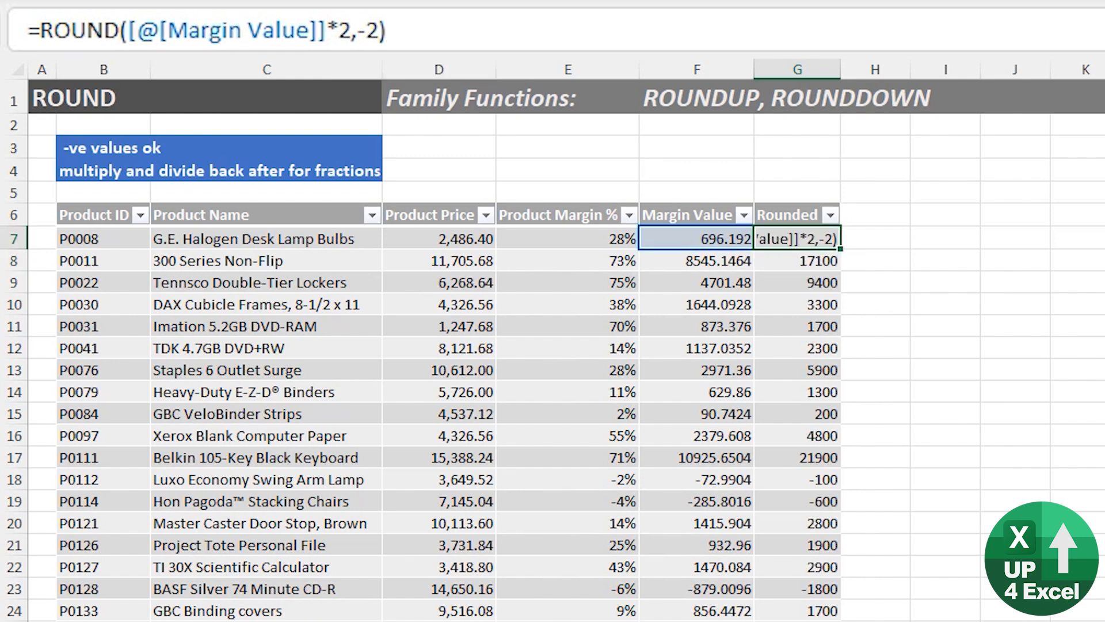
pyautogui.write('/2')
pyautogui.press('Return')
pyautogui.press('Up')
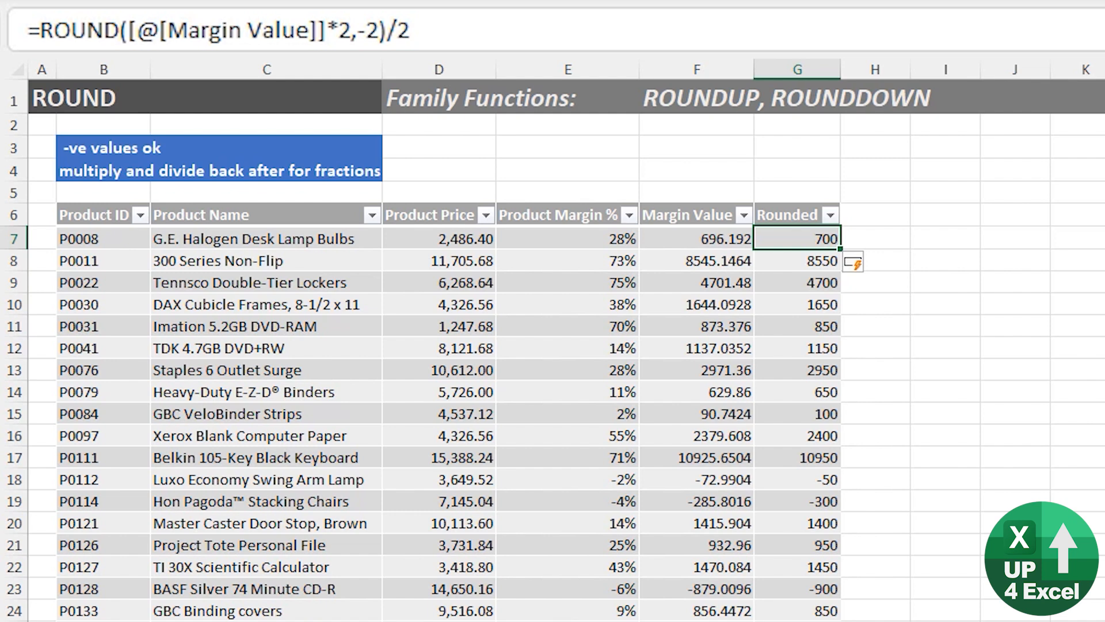
# Change the divisor after the ROUND function in G7 to 4.
pyautogui.click(390, 30)
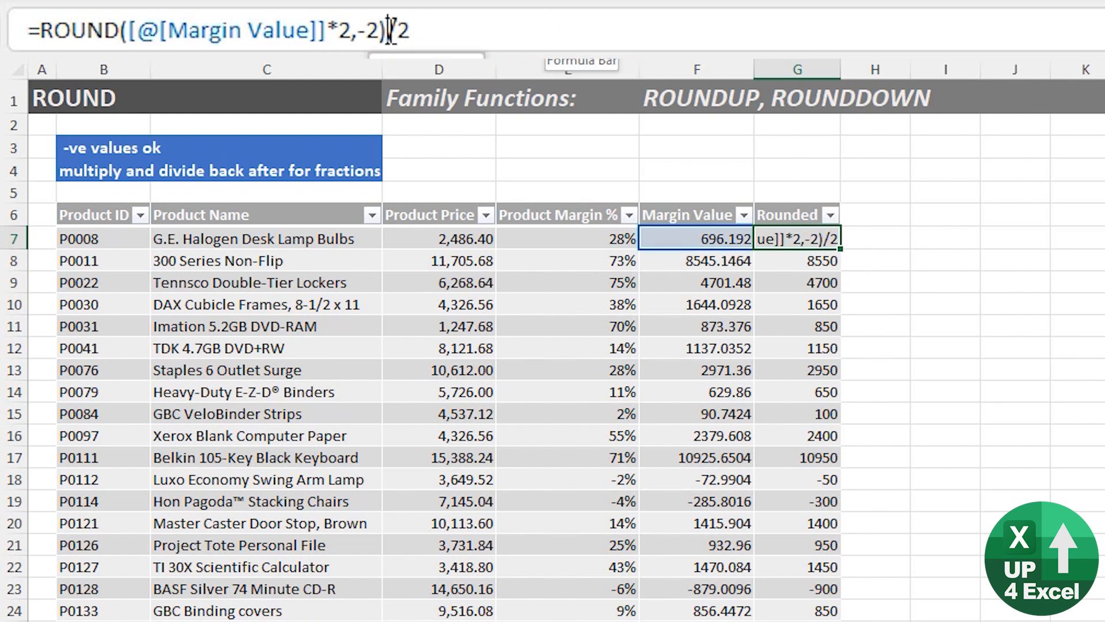
pyautogui.moveTo(390, 30); pyautogui.dragTo(420, 30)
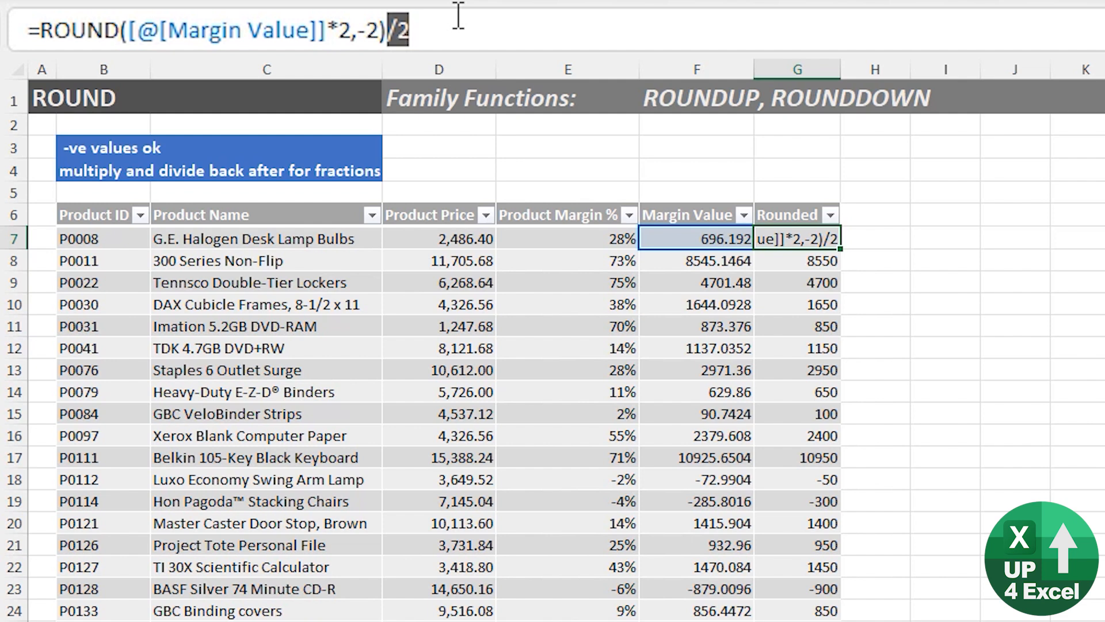
pyautogui.click(413, 26)
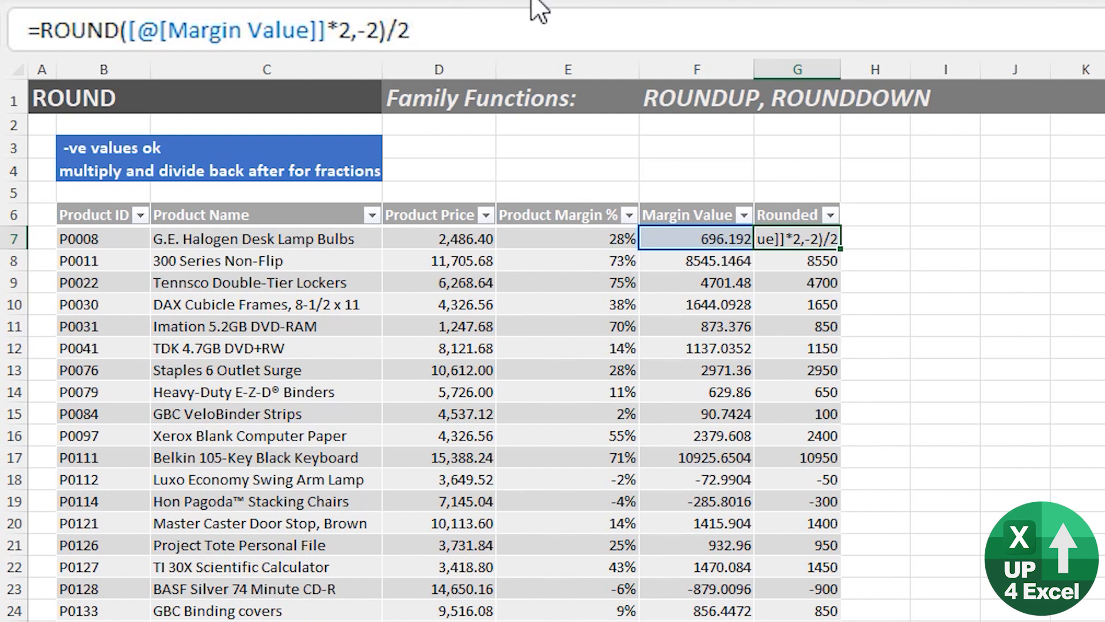
pyautogui.press('BackSpace')
pyautogui.write('4')
# Change the Margin Value multiplier inside the G7 ROUND function to 4 and commit the formula.
pyautogui.press('Left')
pyautogui.press('Left')
pyautogui.press('Left')
pyautogui.press('Left')
pyautogui.press('Left')
pyautogui.press('Left')
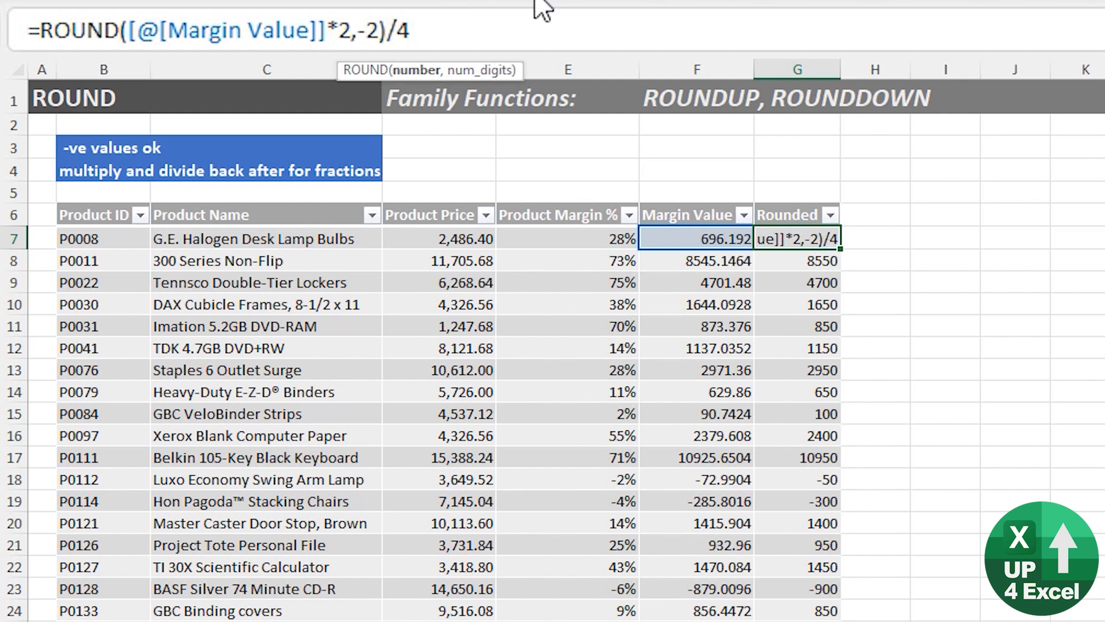
pyautogui.press('BackSpace')
pyautogui.write('4')
pyautogui.press('Right')
pyautogui.press('Right')
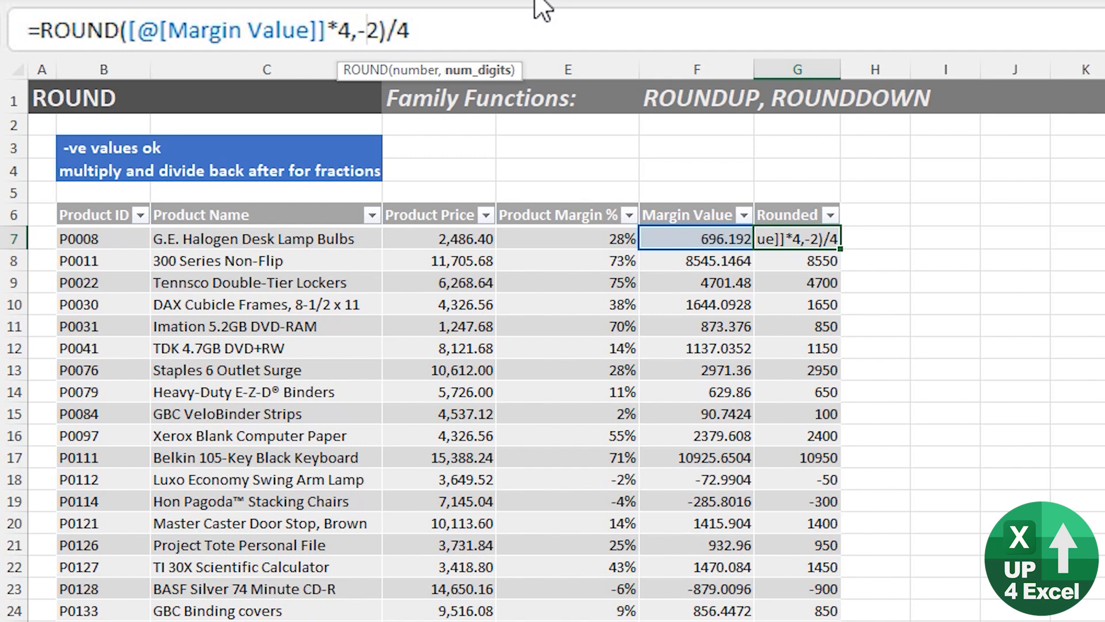
pyautogui.press('Left')
pyautogui.press('Right')
pyautogui.press('Right')
pyautogui.press('Left')
pyautogui.press('Left')
pyautogui.press('Right')
pyautogui.press('Right')
pyautogui.press('Return')
pyautogui.press('Up')
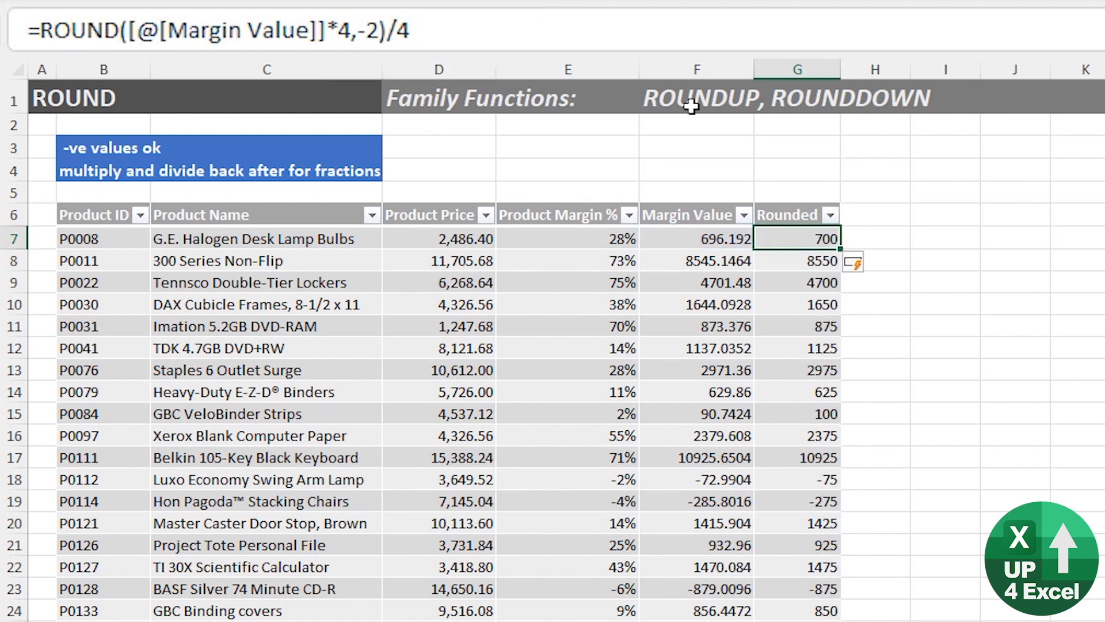
# Set num_digits to 0 in the Rounded formula through G12 so that values round to the nearest 0.25.
pyautogui.click(829, 306)
pyautogui.click(823, 327)
pyautogui.click(813, 347)
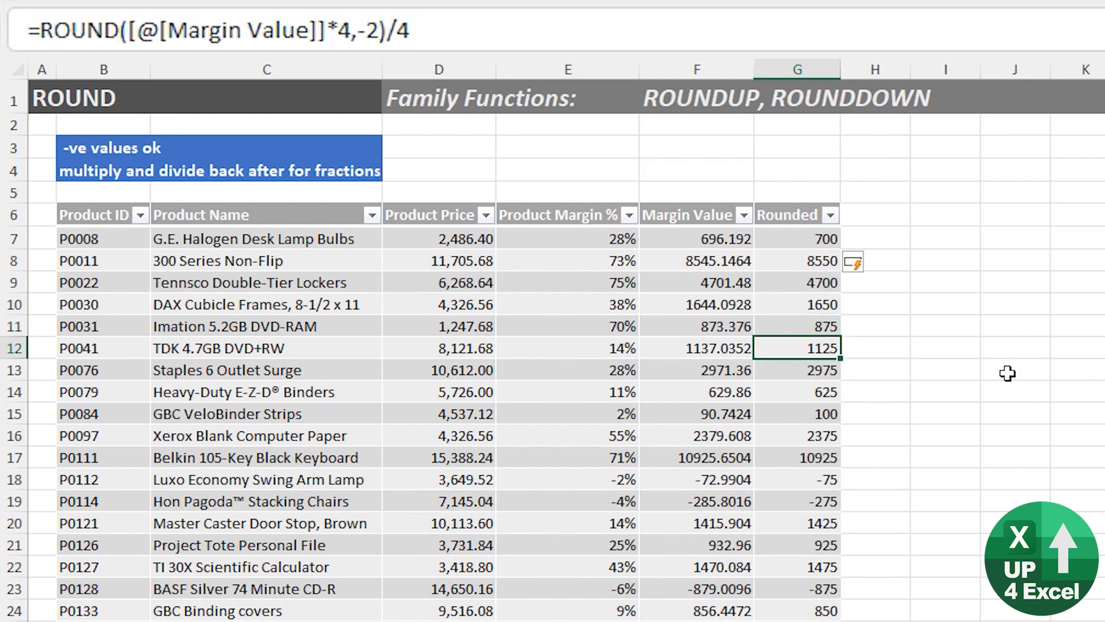
pyautogui.click(373, 31)
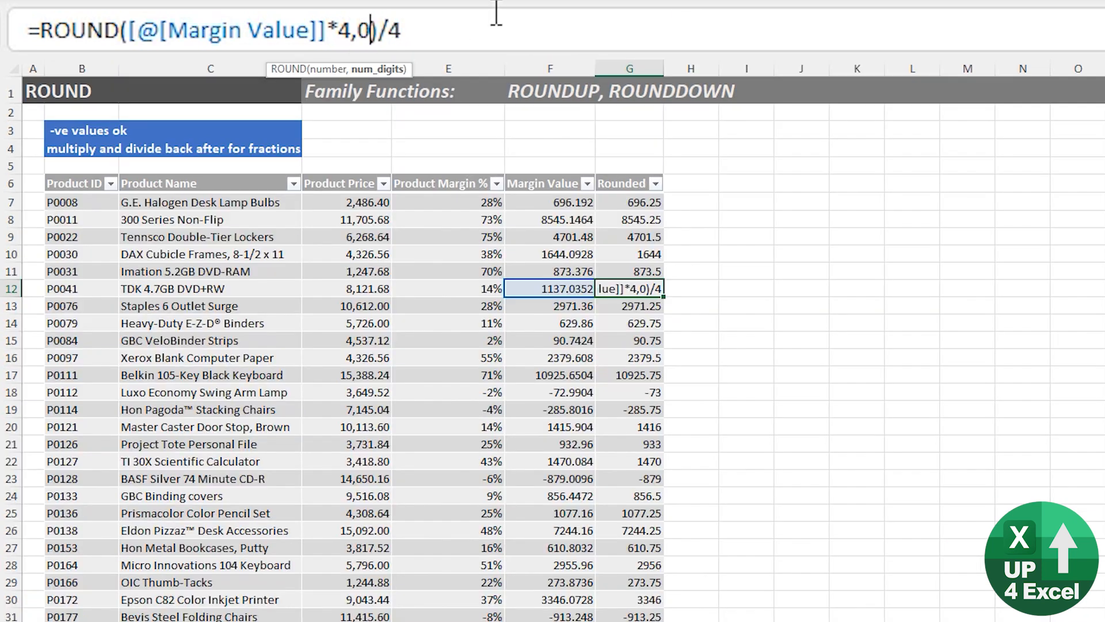
pyautogui.press('BackSpace')
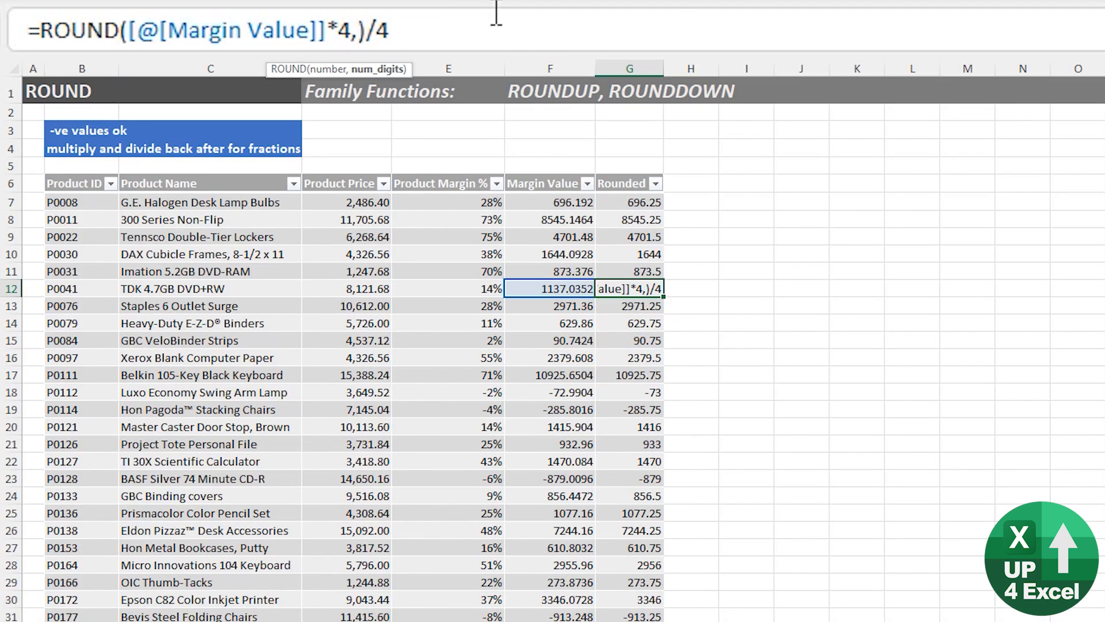
pyautogui.write('0')
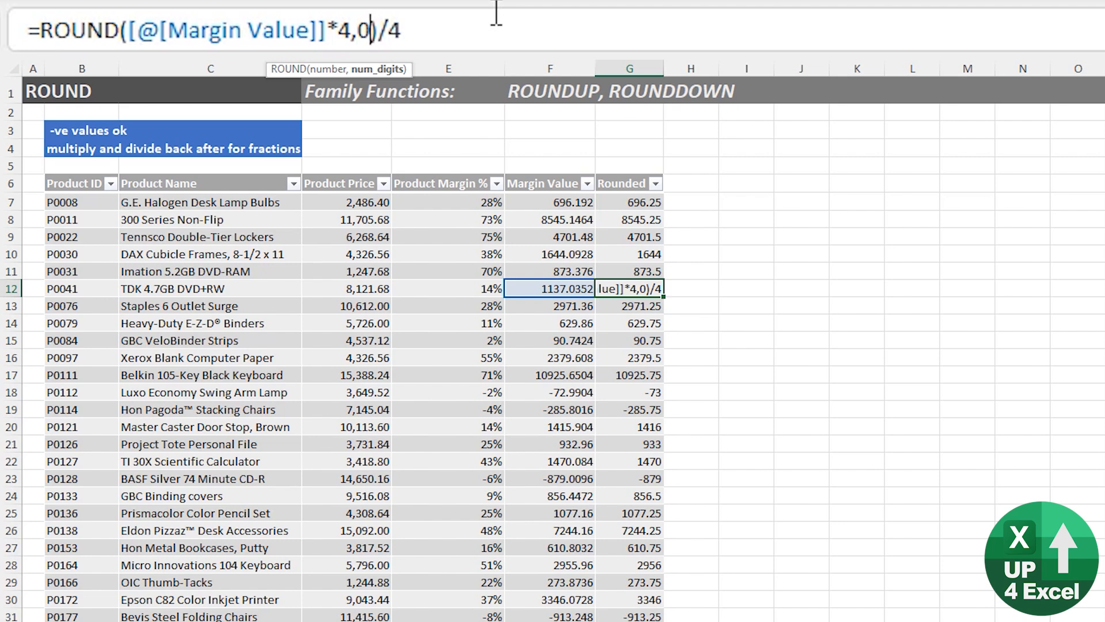
pyautogui.hotkey('ctrl', 'Return')
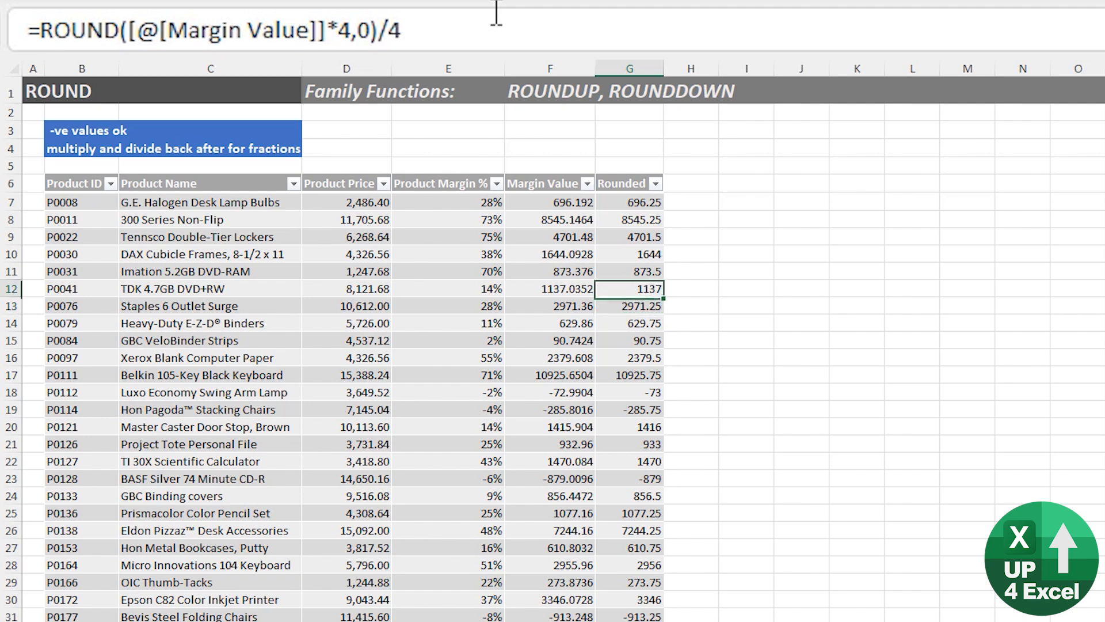
pyautogui.press('Down')
pyautogui.press('Down')
pyautogui.press('Down')
pyautogui.press('Down')
pyautogui.press('Down')
pyautogui.press('Up')
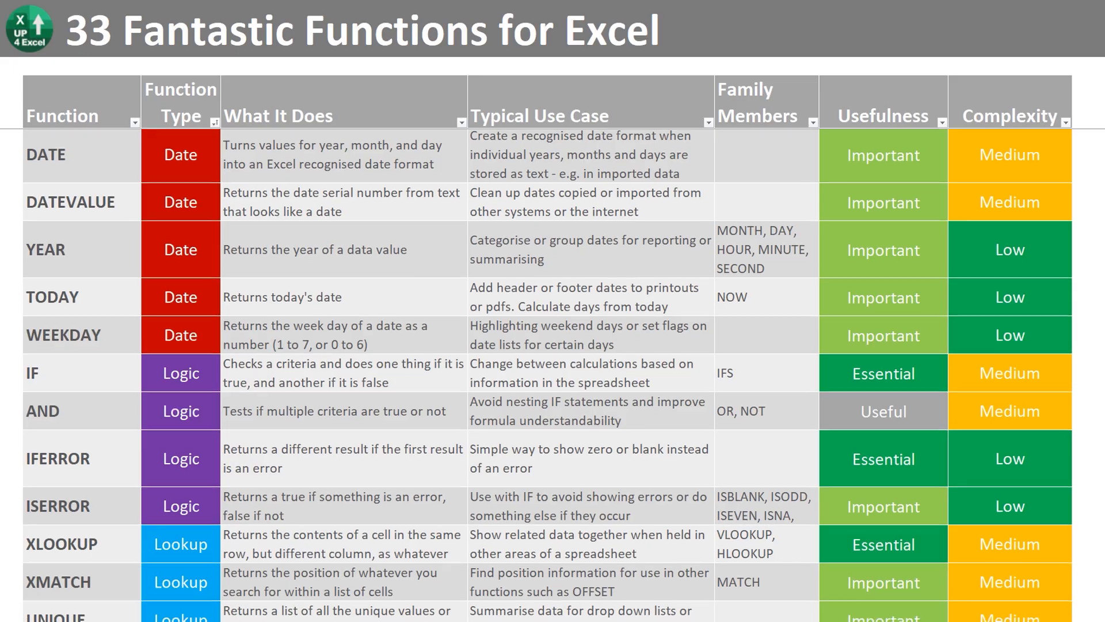
# Review the Date, Logic and Lookup functions in the 33 Fantastic Functions for Excel list.
pyautogui.scroll(-3, 548, 375)
pyautogui.scroll(-3, 547, 375)
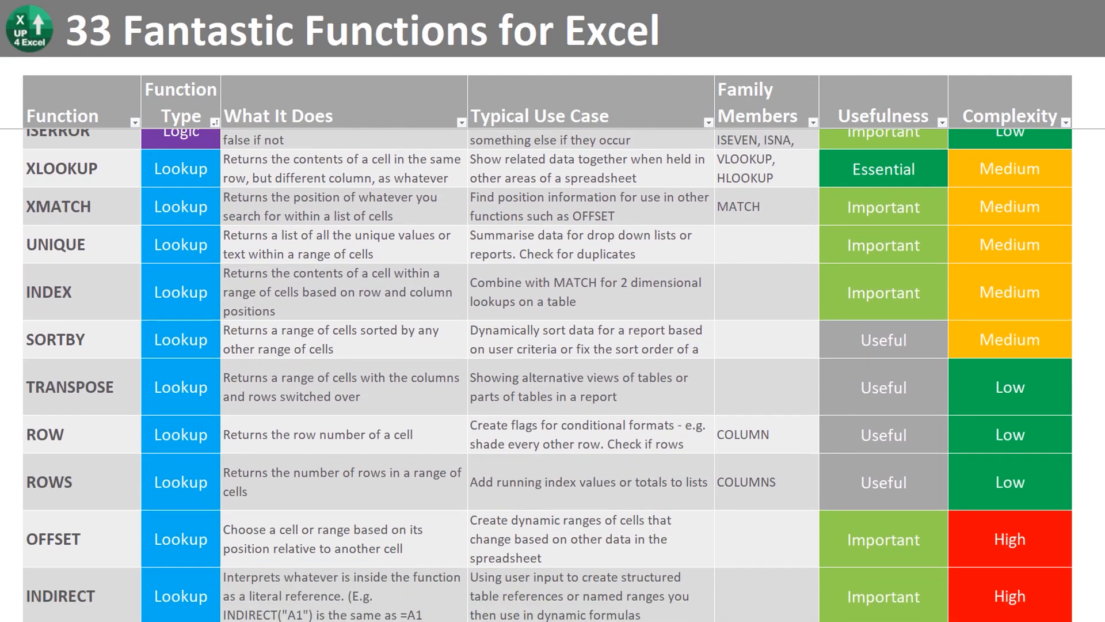